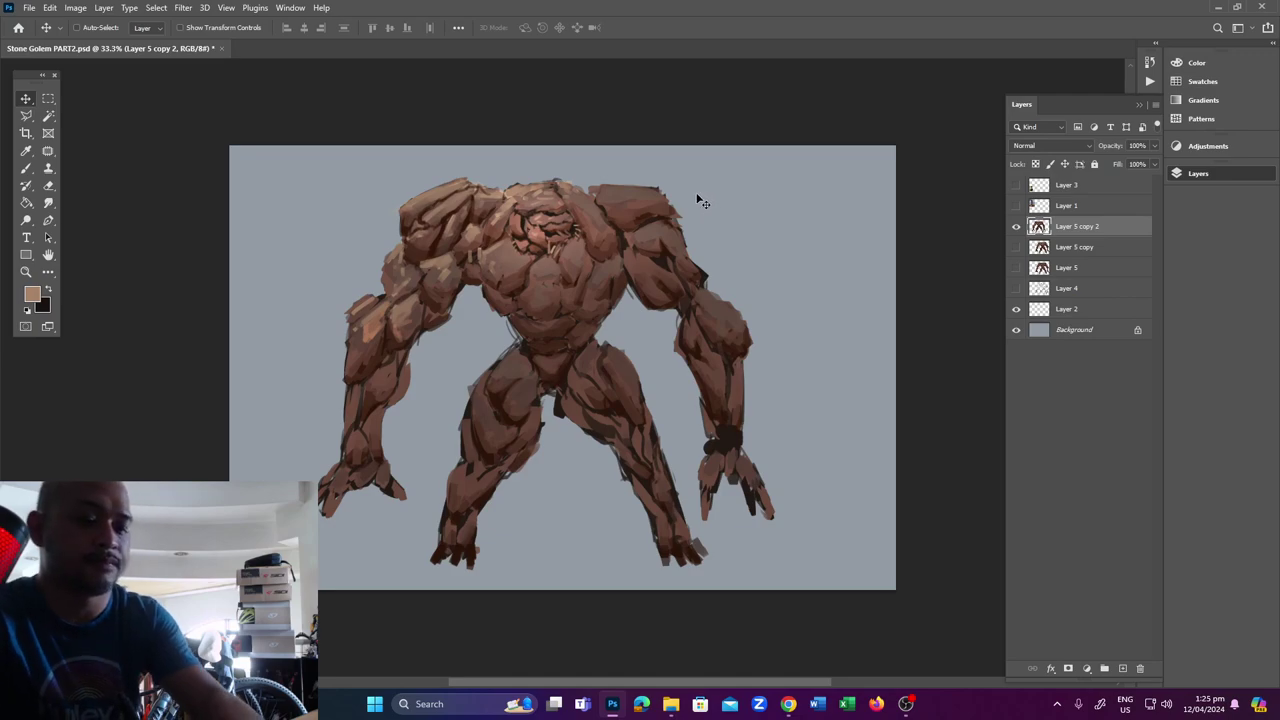
Move the golem artwork on Layer 5 copy 2 slightly right and up on the canvas.
key(b)
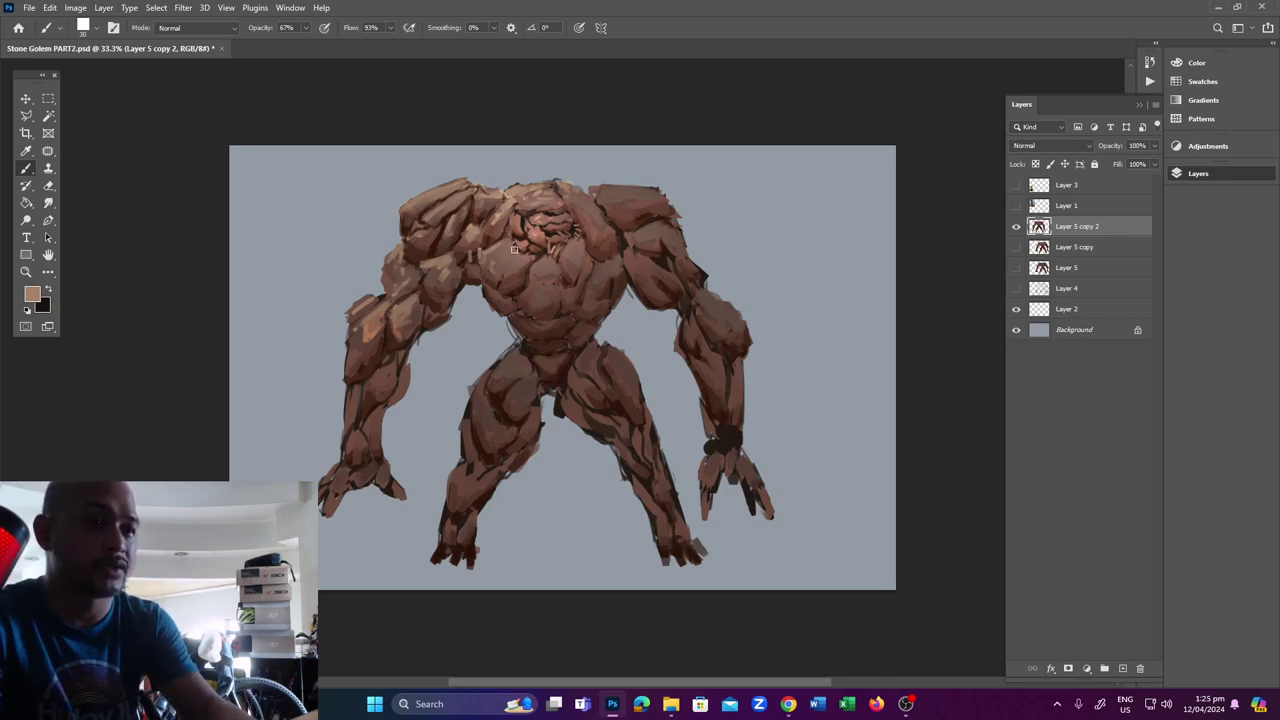
key(v)
drag(555, 258, 586, 249)
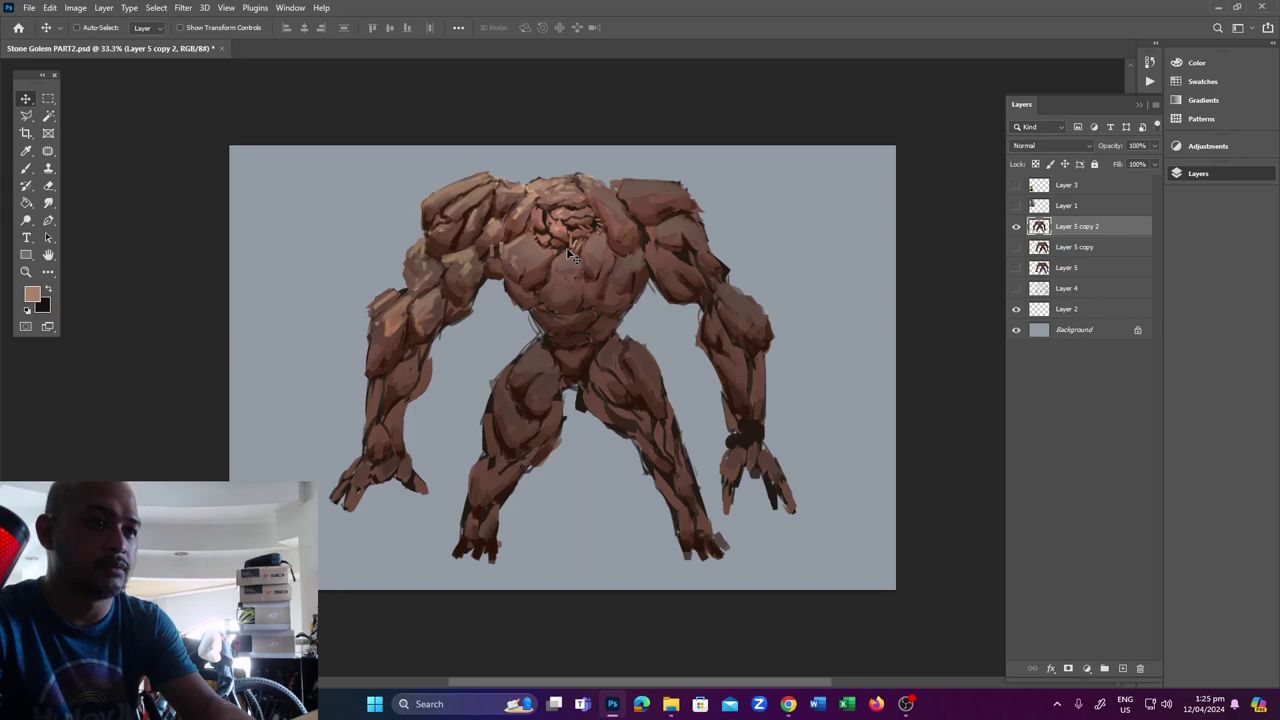
Lasso the golem's arm on the canvas's left side, cut it to a new layer and move it clear of the torso.
key(l)
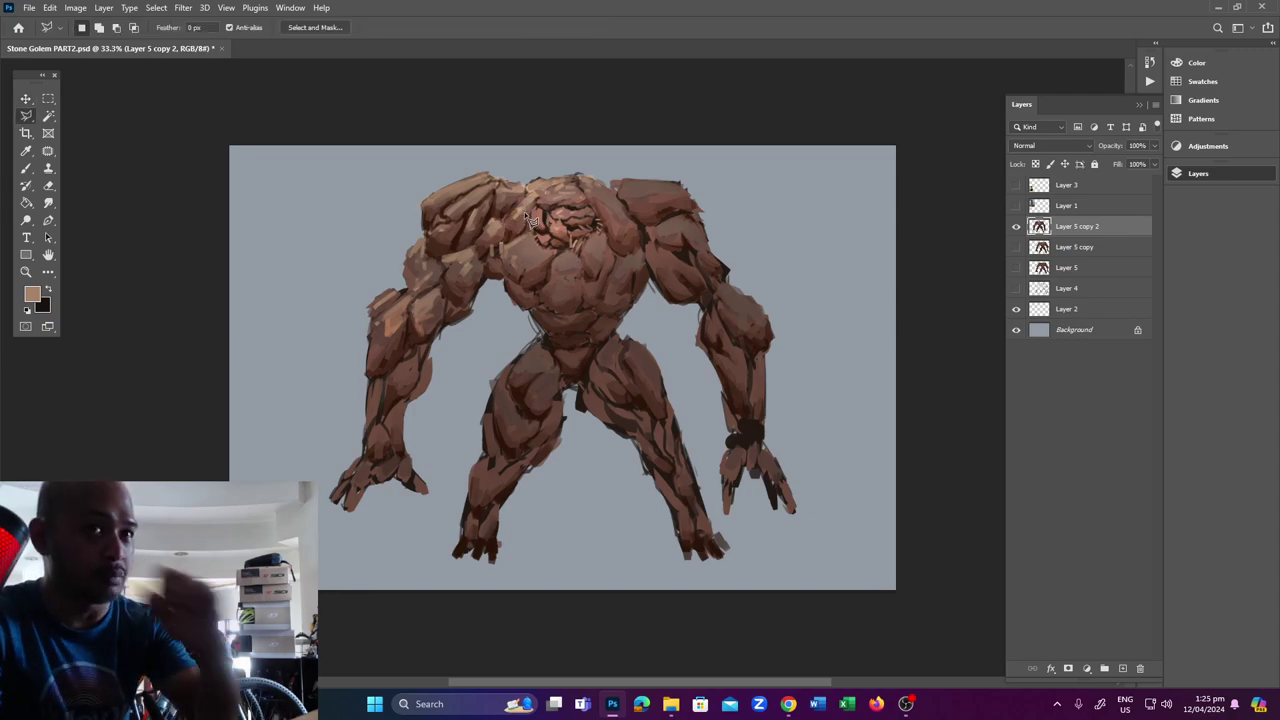
mouse_move(530, 188)
mouse_down()
mouse_move(501, 328)
mouse_move(451, 405)
mouse_move(430, 500)
mouse_move(407, 540)
mouse_move(320, 548)
mouse_move(282, 411)
mouse_move(379, 212)
mouse_move(417, 169)
mouse_move(499, 157)
mouse_move(536, 190)
mouse_up()
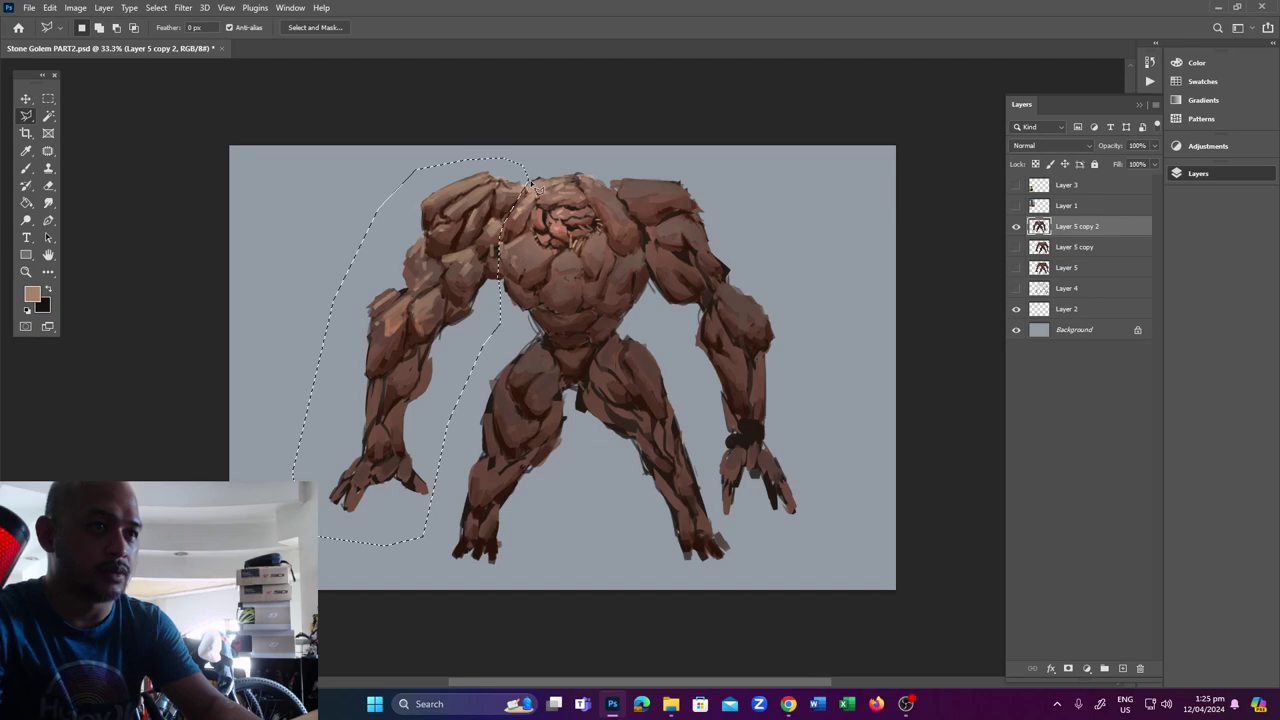
key(ctrl+shift+j)
key(v)
drag(478, 232, 428, 222)
Sample a dark brown, set the brush opacity to 82% and paint shadow along the detached arm's cut shoulder edge.
key(b)
key(i)
click(440, 249)
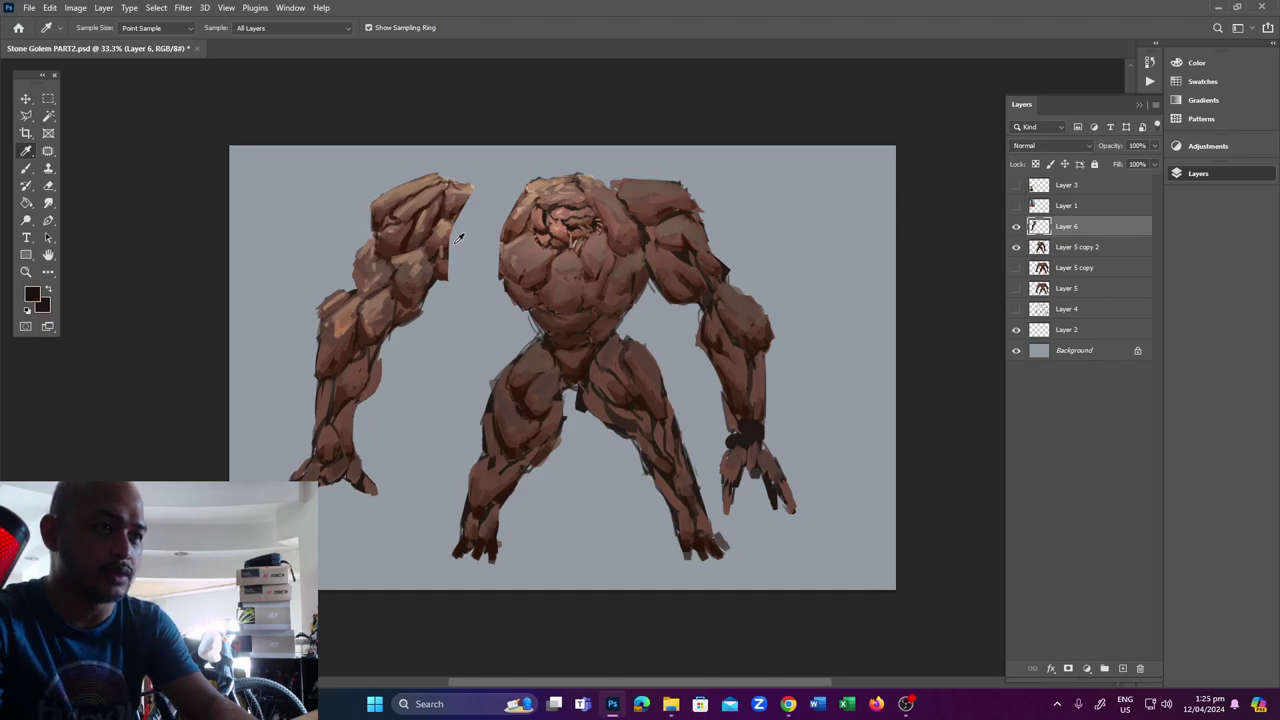
key(b)
drag(454, 247, 466, 210)
click(308, 29)
click(314, 47)
click(468, 232)
mouse_move(465, 212)
mouse_down()
mouse_move(451, 249)
mouse_move(465, 211)
mouse_move(455, 233)
mouse_up()
key(ctrl+z)
alt+click(451, 241)
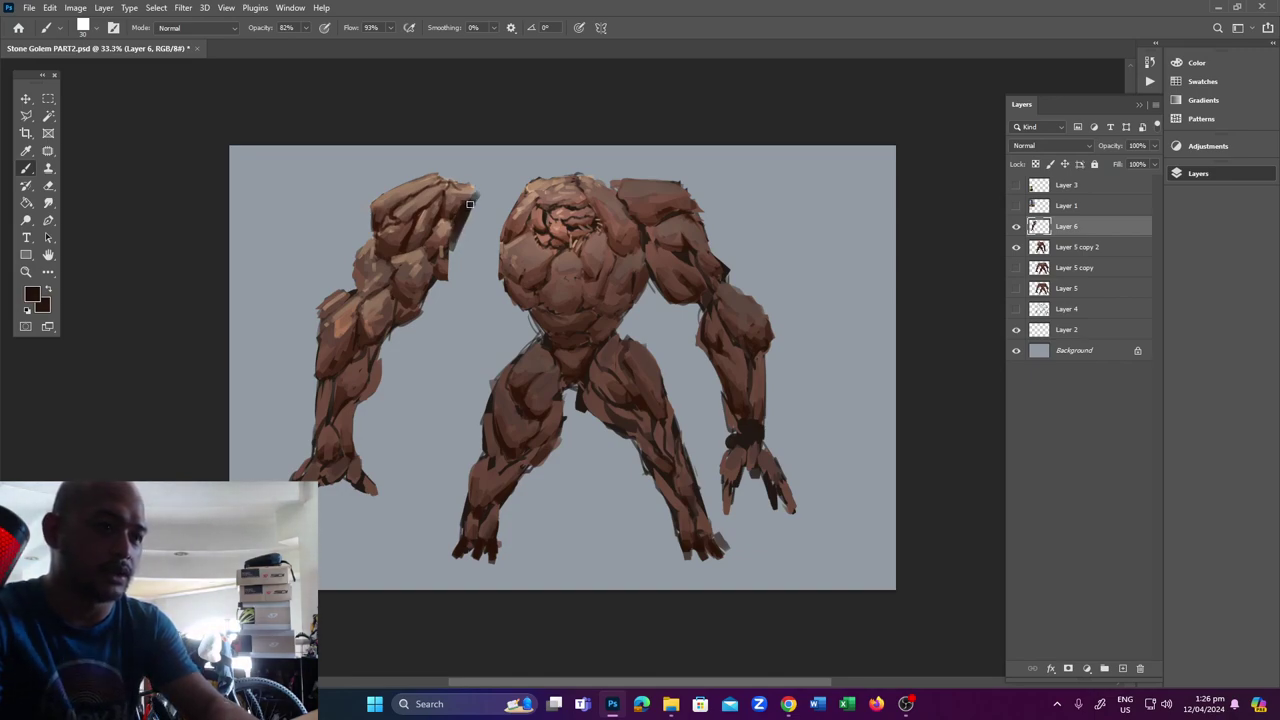
Extend and round the detached arm's cut inner edge with sampled browns, alternating dark and lighter strokes.
key(i)
click(465, 197)
key(b)
mouse_move(466, 204)
mouse_down()
mouse_move(477, 192)
mouse_move(452, 272)
mouse_up()
key(x)
mouse_move(469, 212)
mouse_down()
mouse_move(453, 270)
mouse_move(463, 236)
mouse_move(450, 265)
mouse_move(457, 246)
mouse_up()
key(x)
key(x)
key(x)
key(x)
alt+click(457, 248)
key(x)
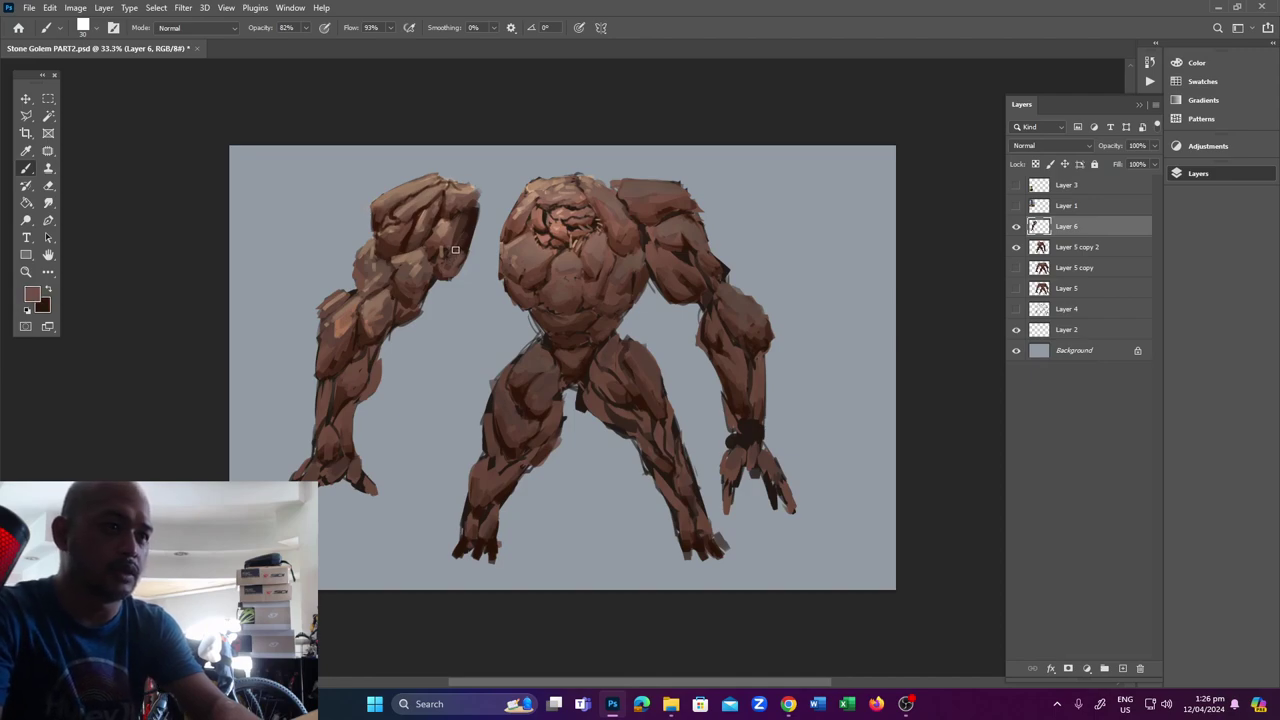
Paint mid-brown strokes over the detached arm's inner shoulder top and down the shaded inner upper arm.
key(v)
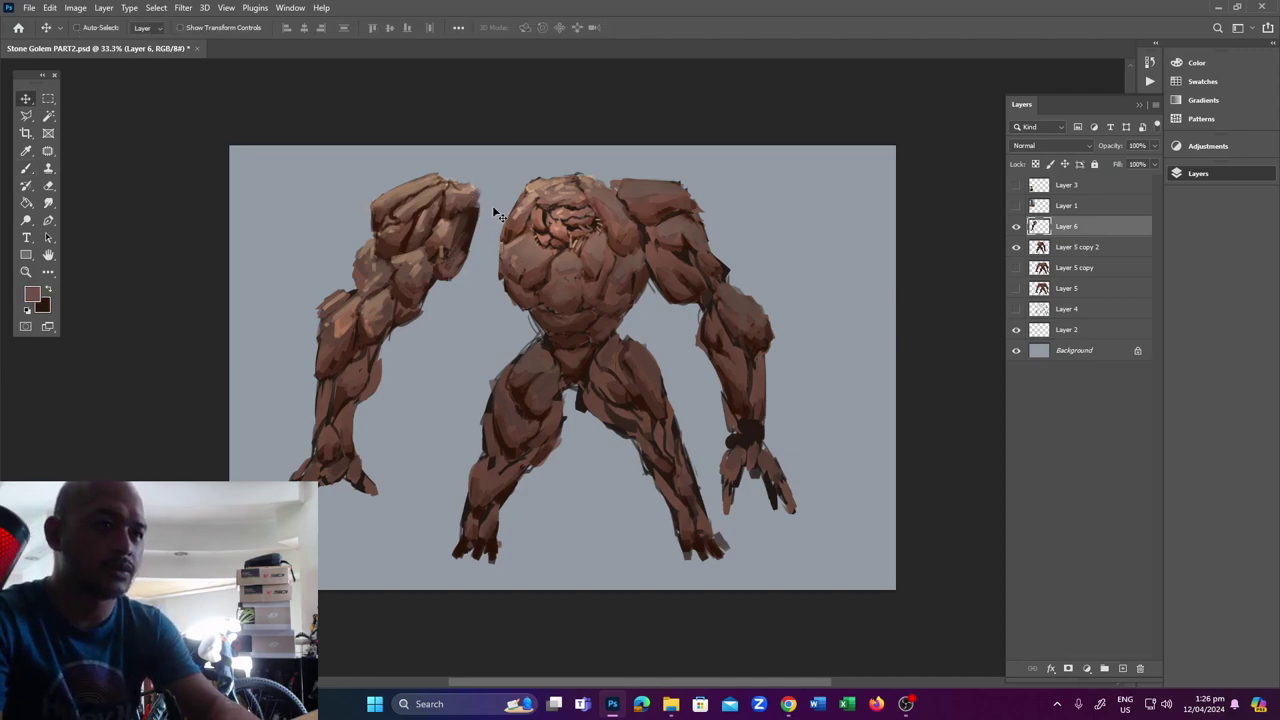
key(z)
click(400, 237)
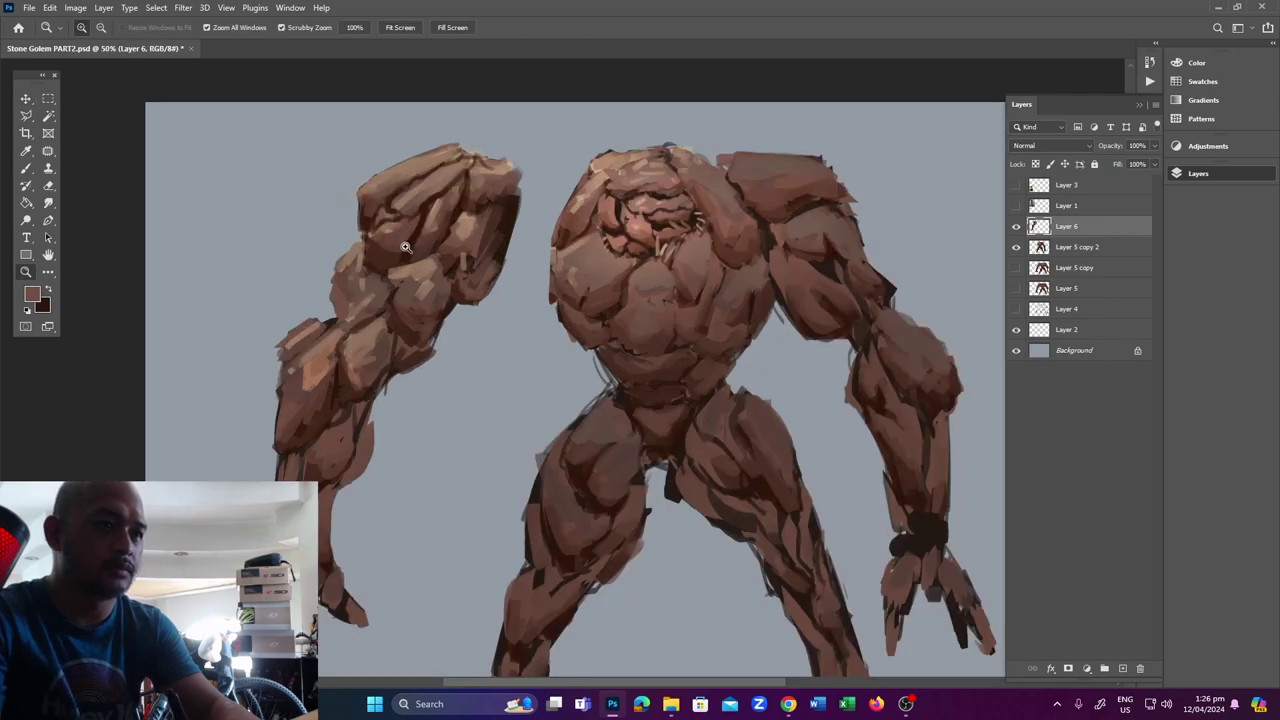
alt+click(418, 245)
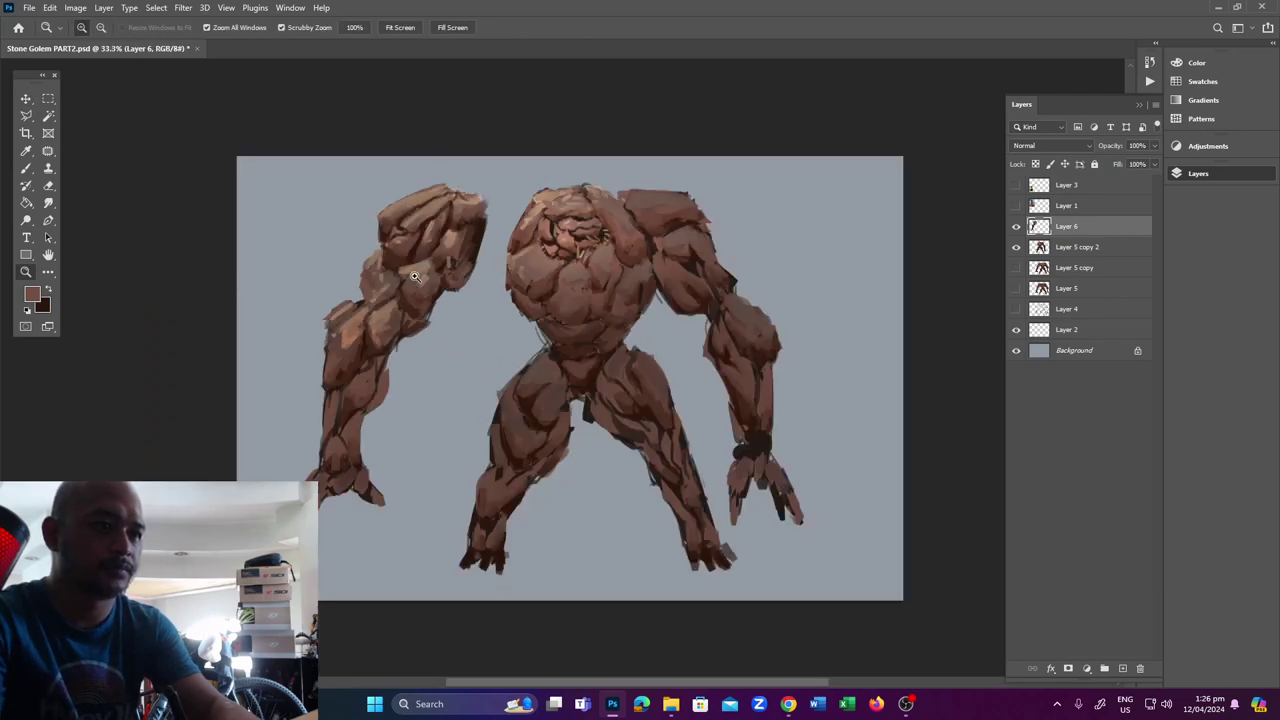
click(395, 272)
key(b)
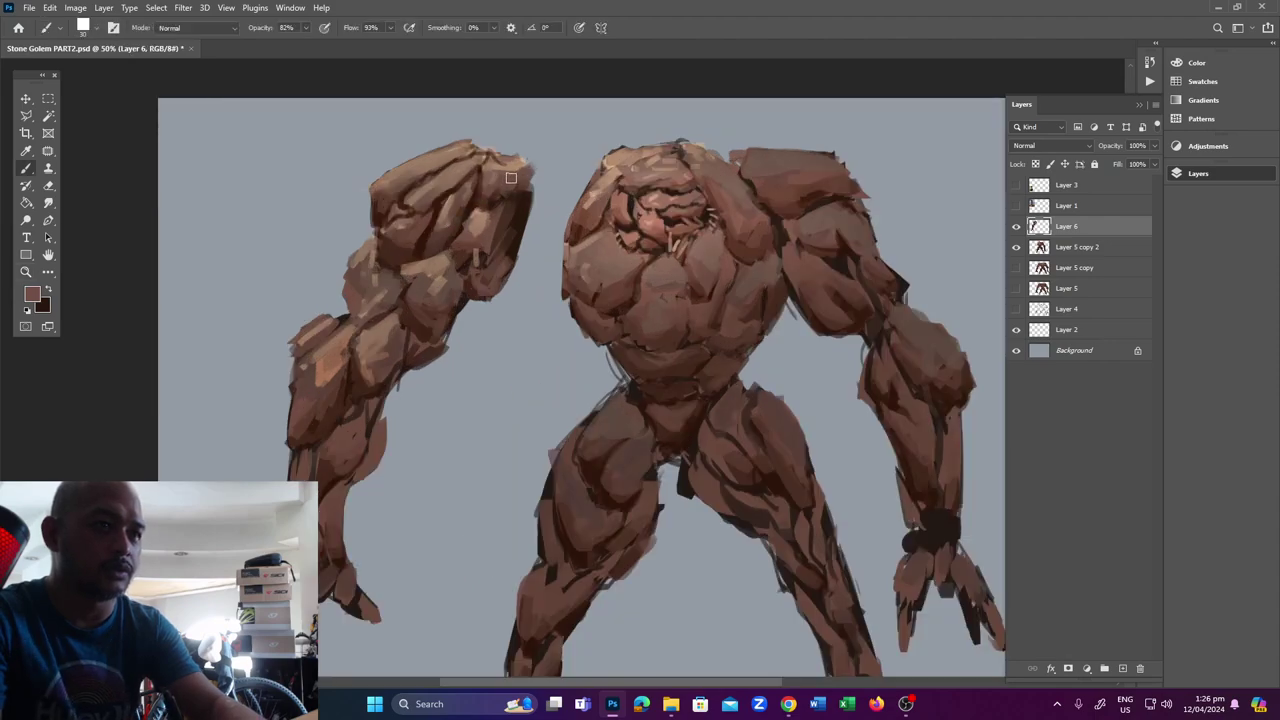
drag(504, 174, 522, 187)
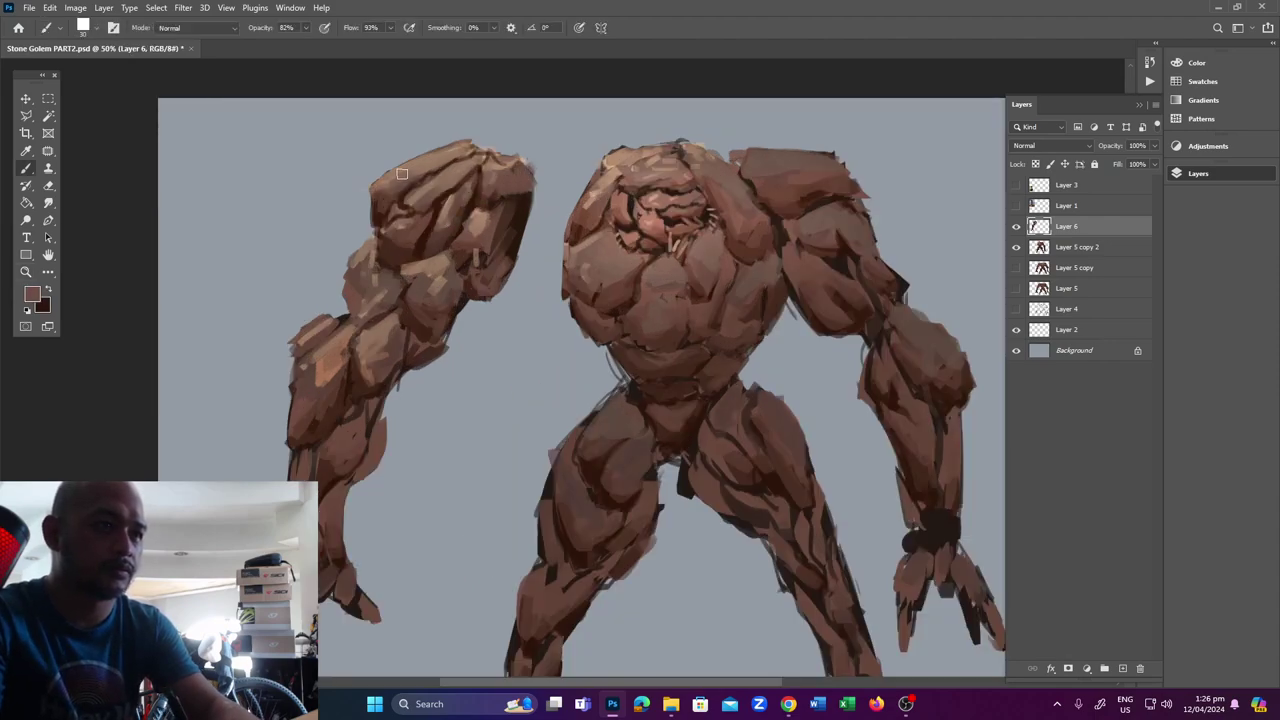
key(e)
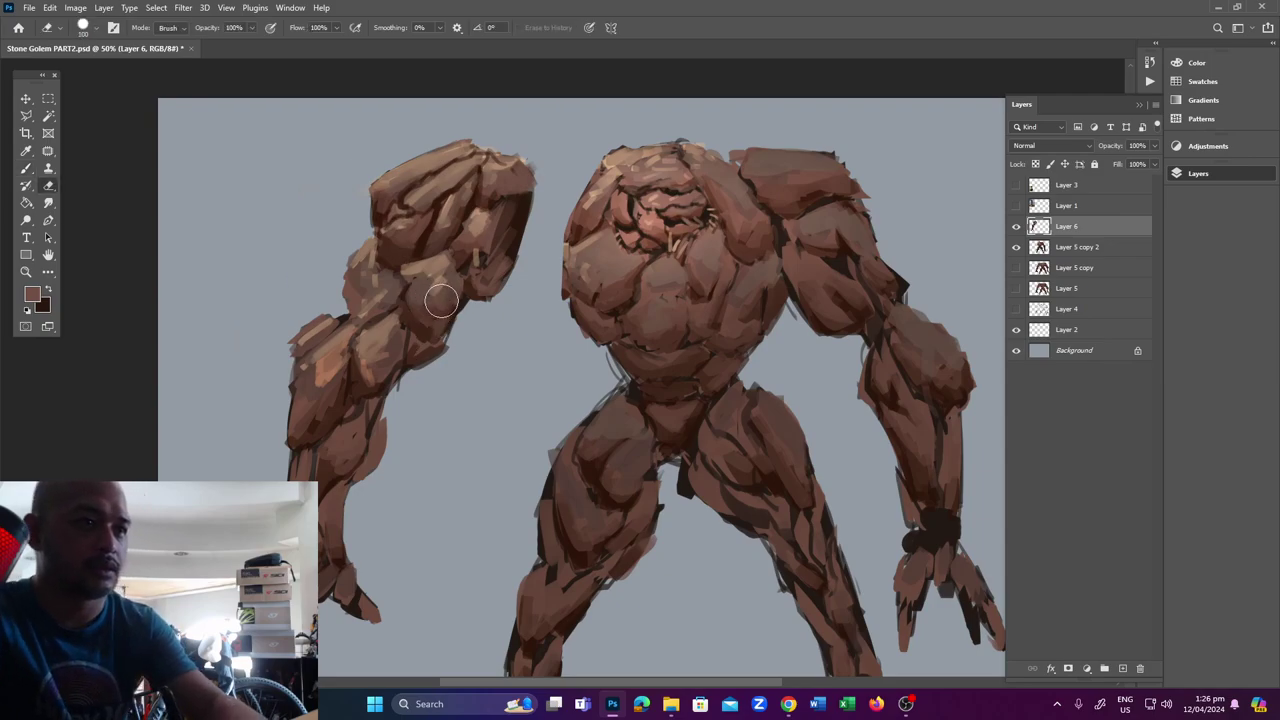
key(b)
mouse_move(513, 213)
mouse_down()
mouse_move(491, 264)
mouse_move(518, 239)
mouse_move(487, 290)
mouse_up()
key(x)
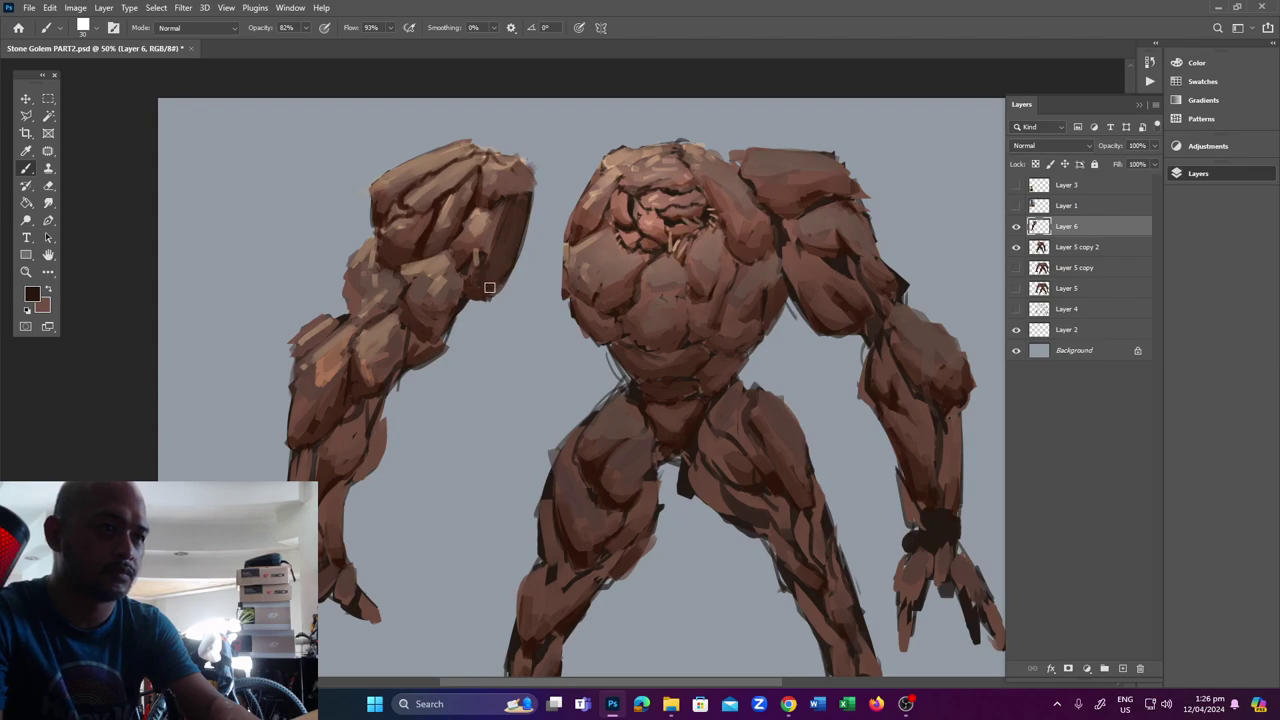
Sample a brown from the upper arm and repaint the inner shoulder block and the plane beneath it.
key(i)
click(459, 277)
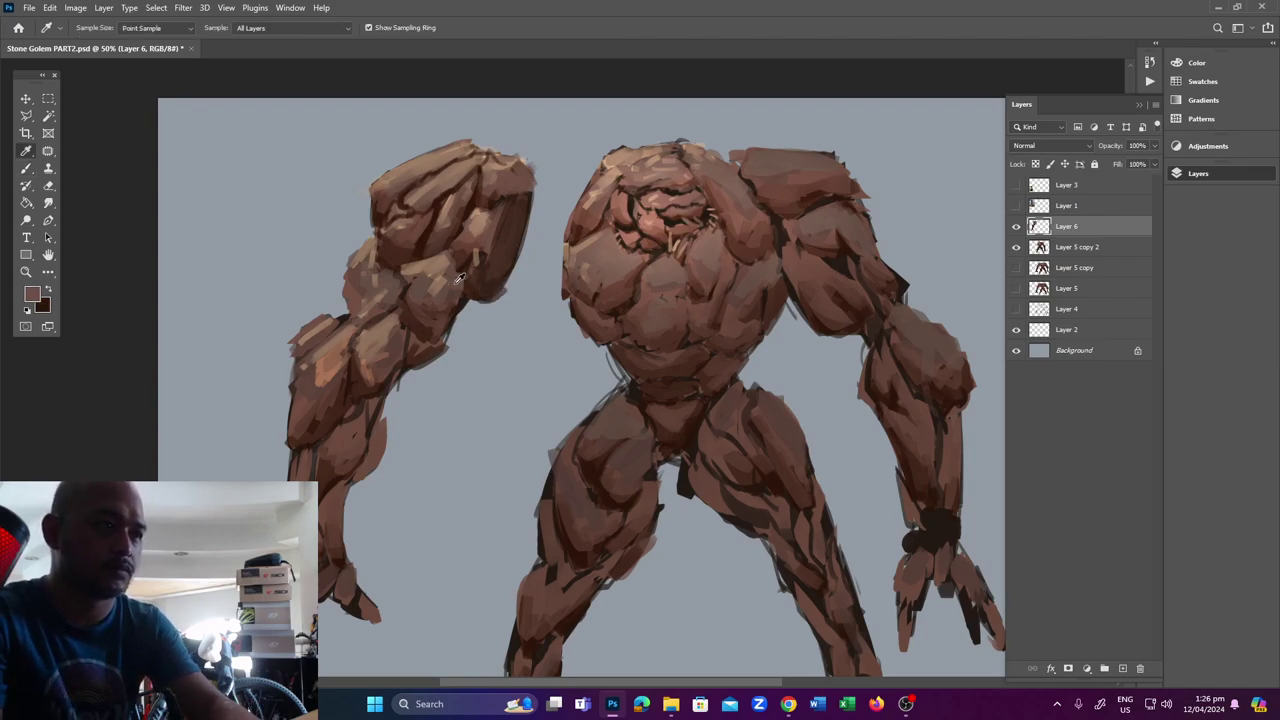
click(489, 243)
key(b)
drag(503, 216, 497, 242)
mouse_move(526, 170)
mouse_down()
mouse_move(500, 166)
mouse_move(496, 206)
mouse_up()
key(x)
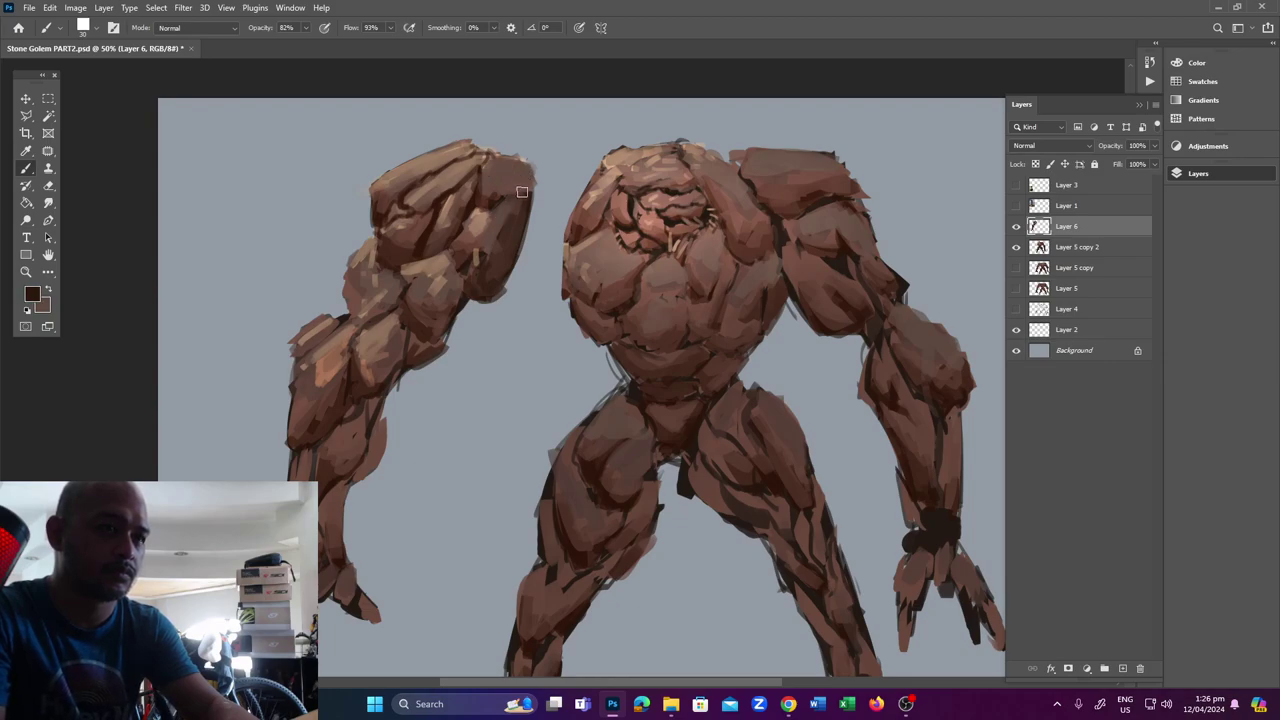
Reduce the brush size to 9 and define the dark crease under the inner shoulder block, cleaning its edge with lighter brown.
key(bracketleft)
key(bracketleft)
key(bracketleft)
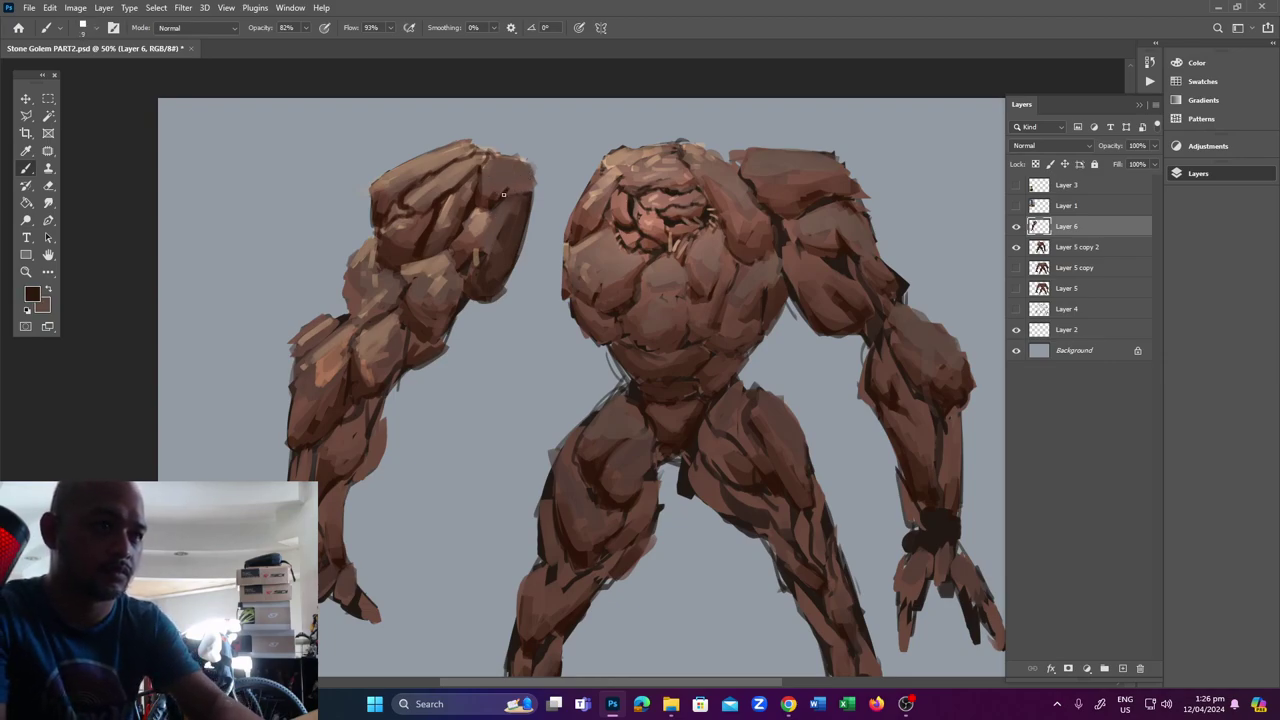
key(x)
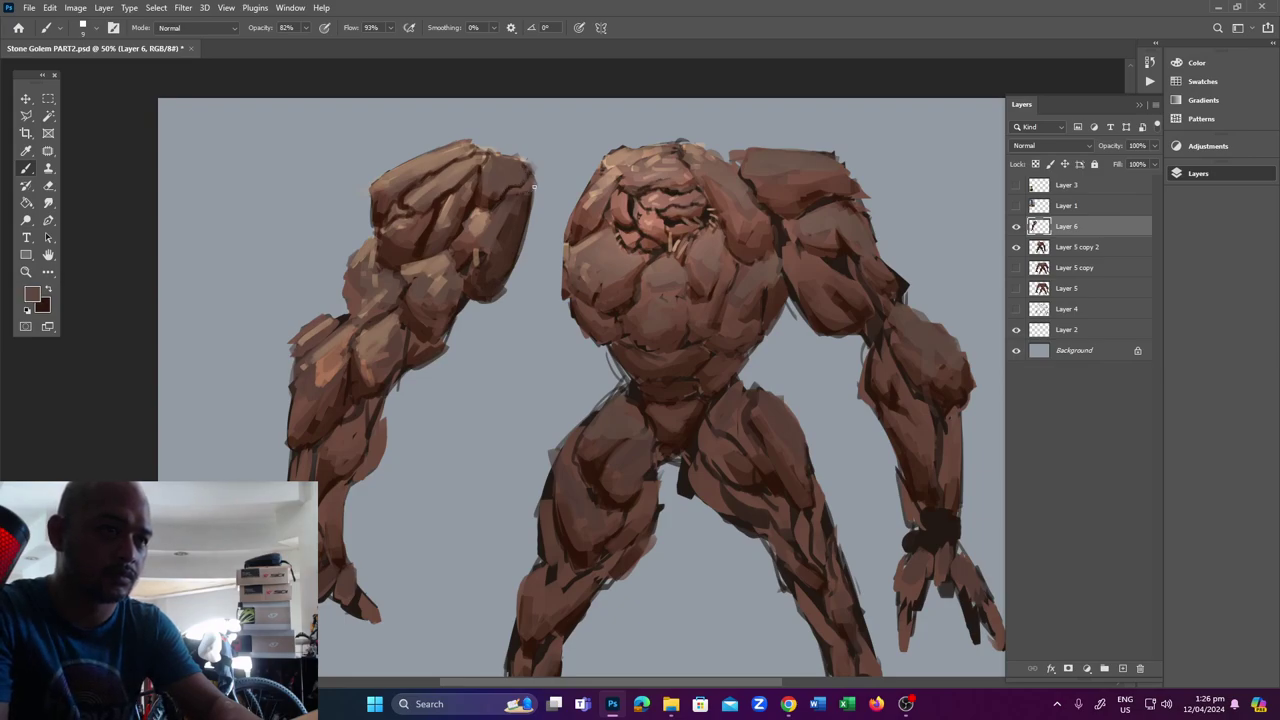
key(x)
key(x)
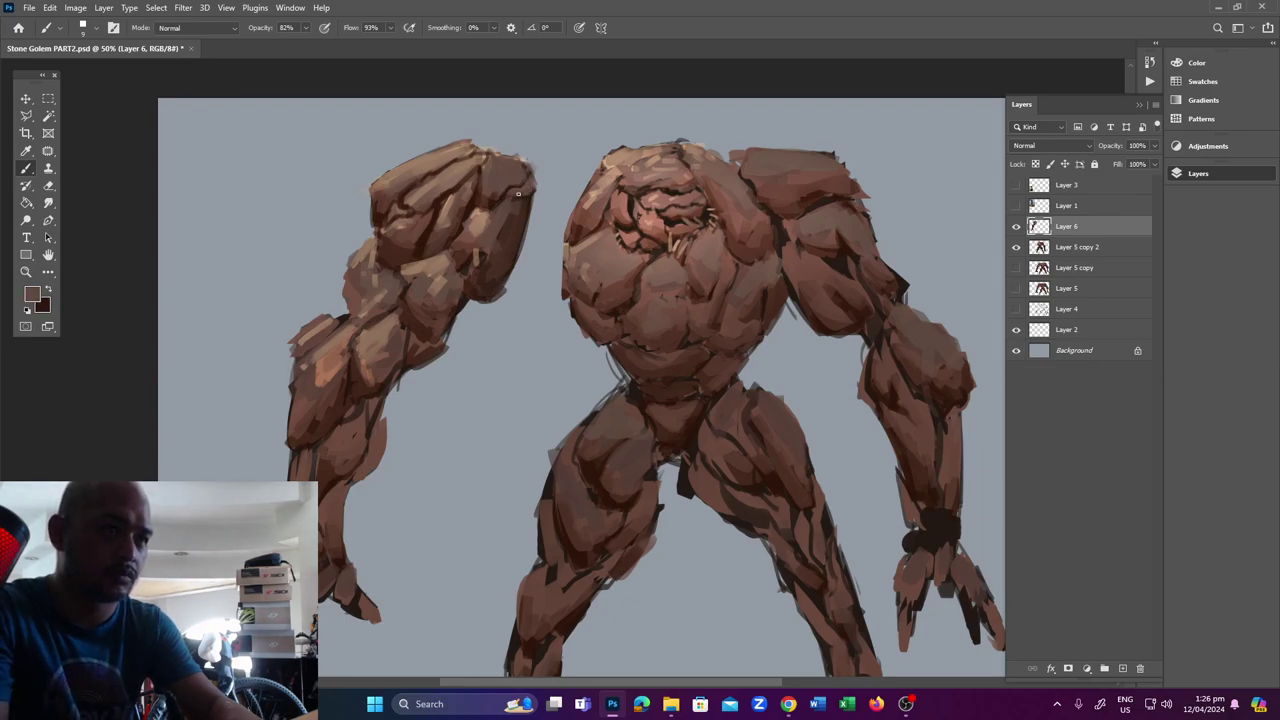
key(x)
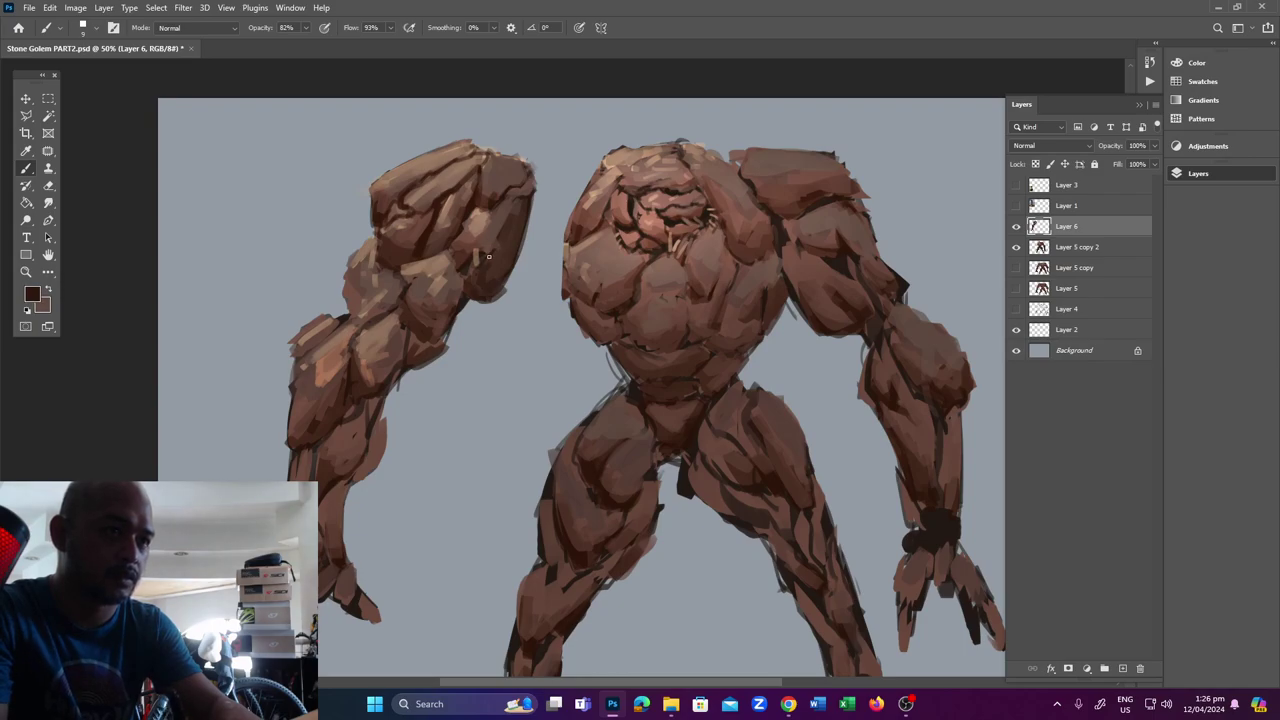
Add fine dark and mid-brown crack lines to the inner upper arm and the underside of the shoulder.
key(x)
key(x)
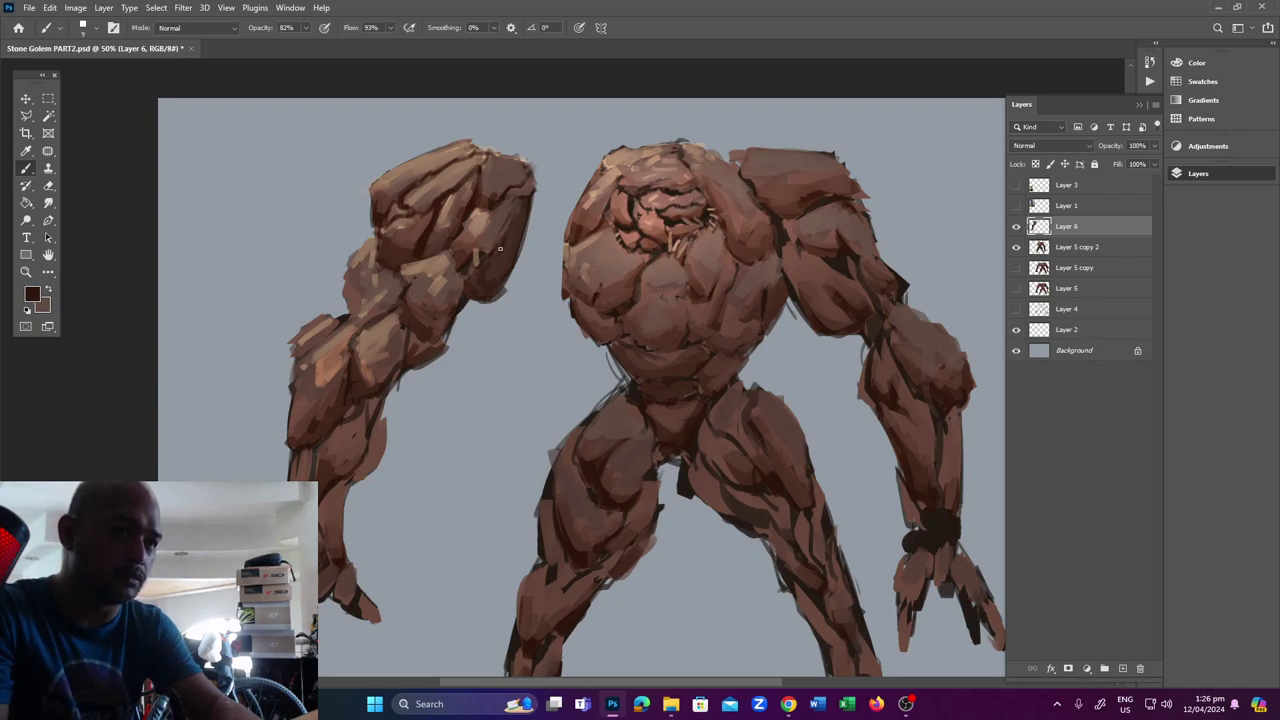
key(x)
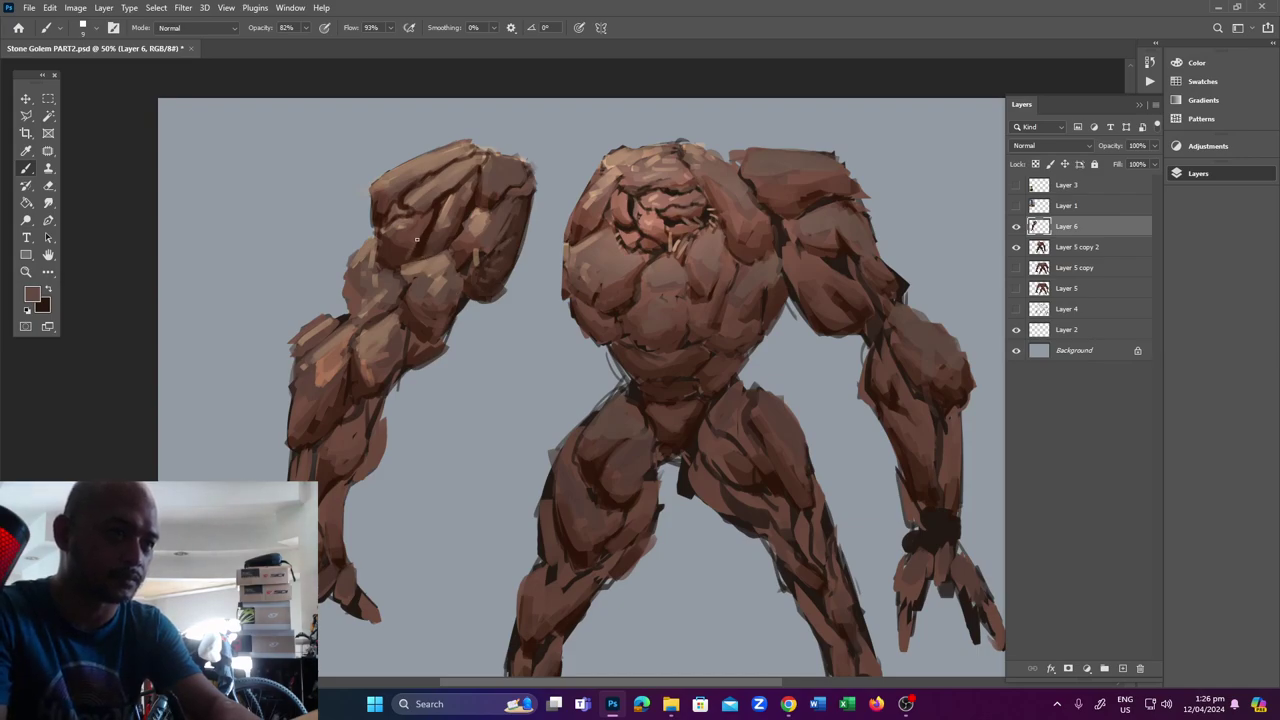
key(x)
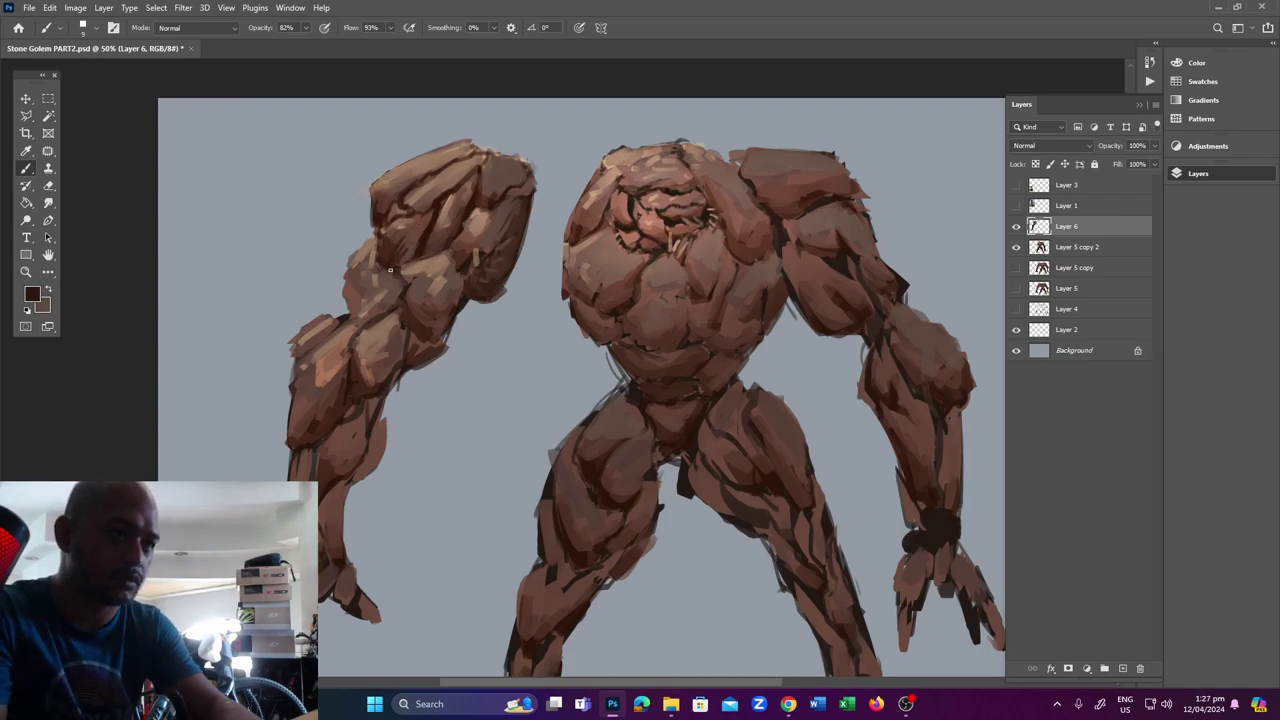
key(i)
key(x)
key(b)
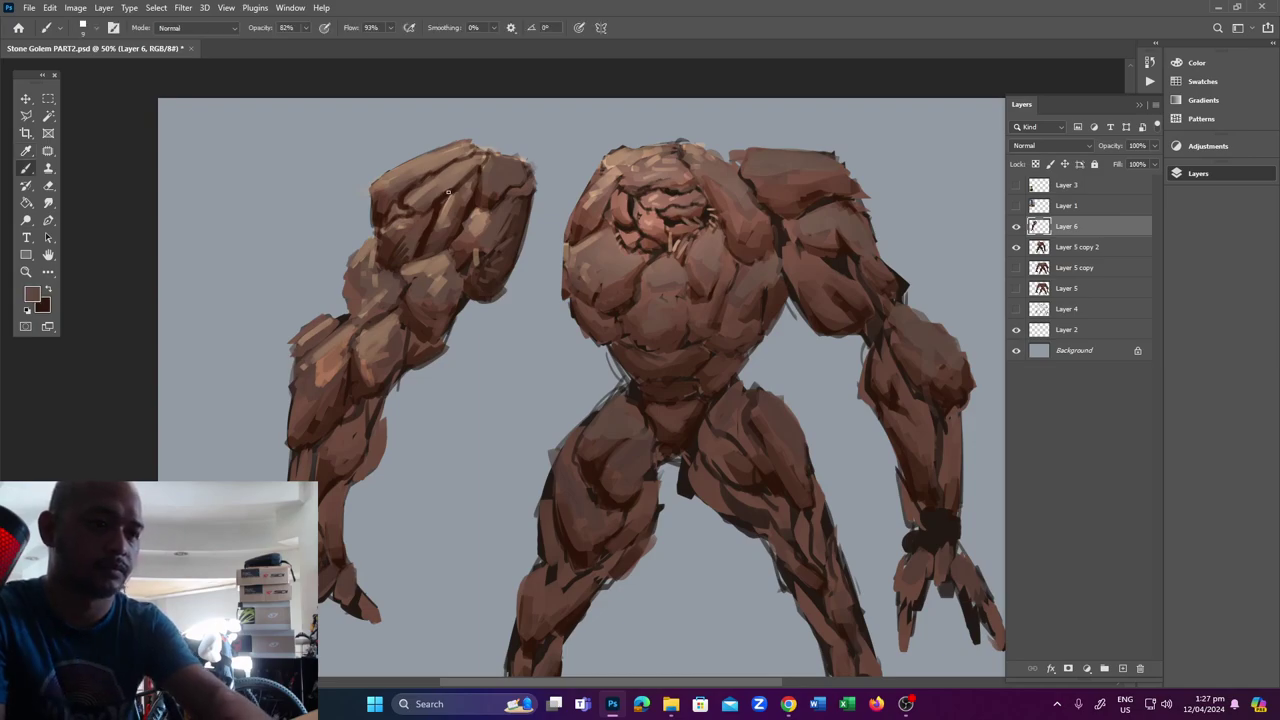
Enlarge the brush to size 20 and repaint the rock form below the outer shoulder with sampled browns.
key(bracketright)
key(bracketright)
alt+click(438, 195)
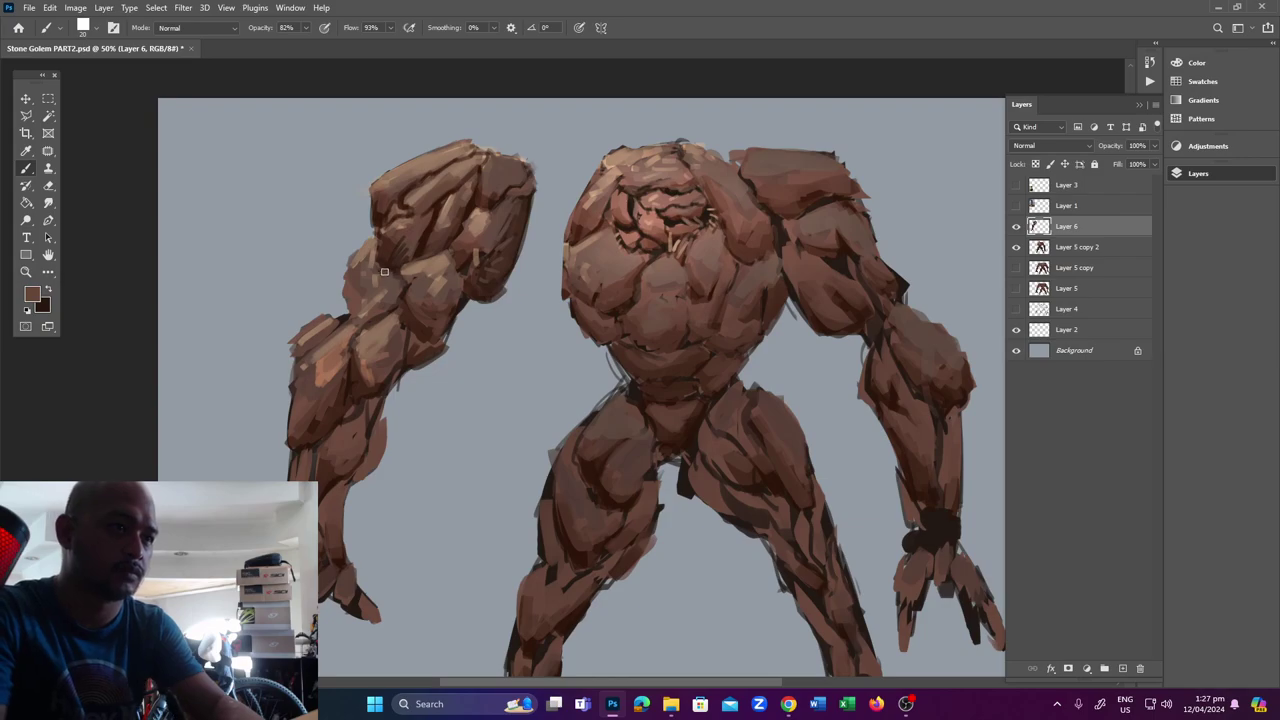
key(x)
mouse_move(348, 297)
mouse_down()
mouse_move(352, 314)
mouse_move(358, 300)
mouse_up()
key(x)
alt+click(362, 303)
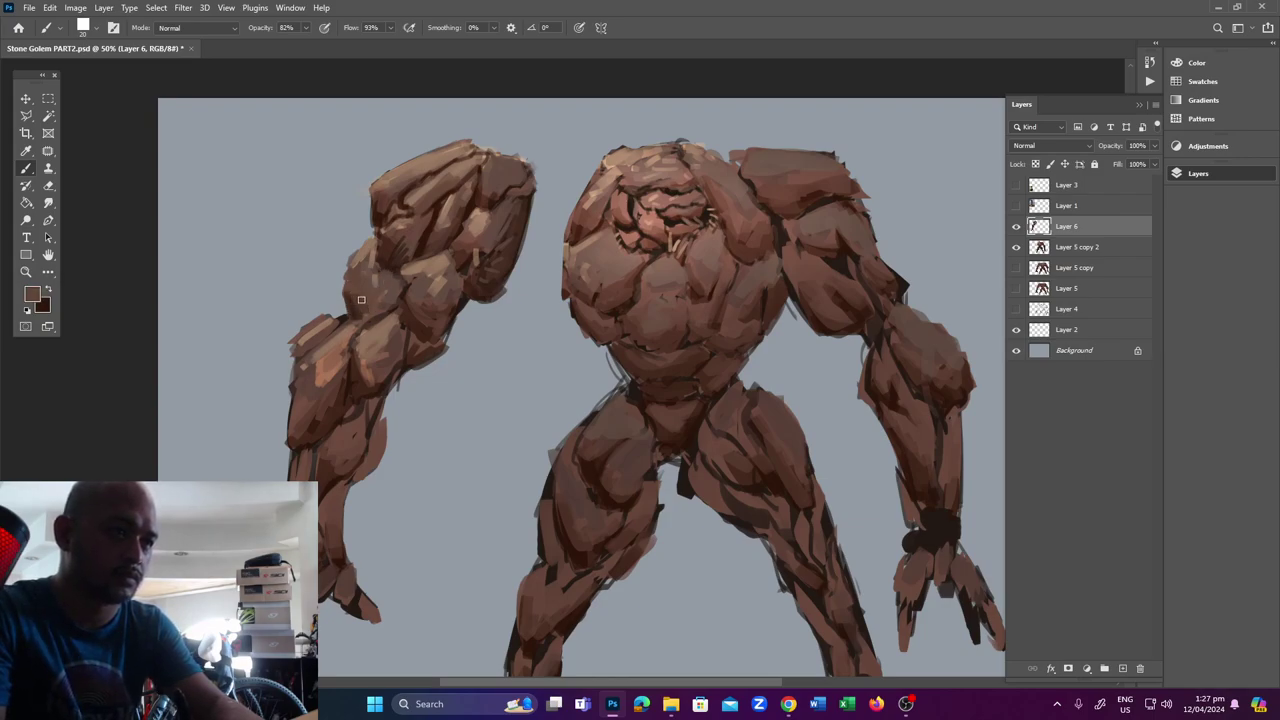
Lower the brush opacity to 73% and smooth the outer upper-arm rock with mid-brown strokes.
key(x)
click(306, 29)
drag(307, 38, 300, 41)
key(x)
drag(360, 302, 374, 311)
key(x)
key(x)
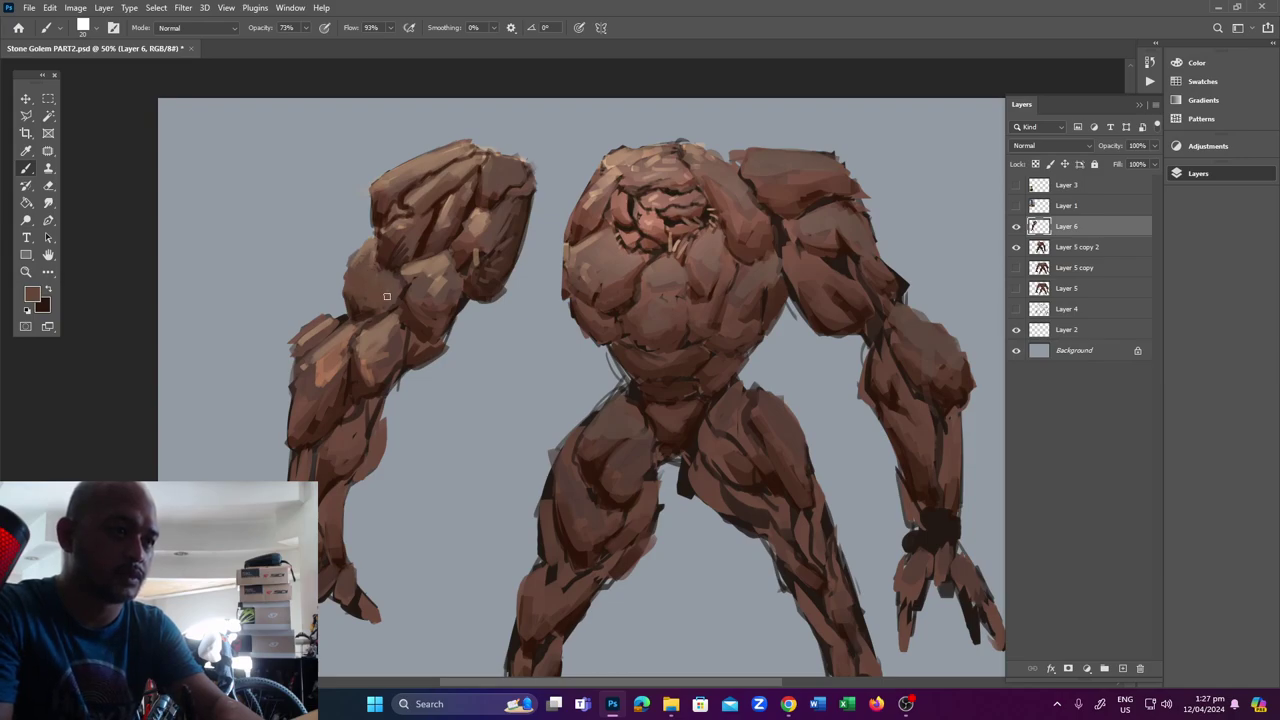
Shade the outer upper-arm rock where it meets the shoulder, using dark brown and browns sampled from the shoulder.
key(x)
mouse_move(368, 276)
mouse_down()
mouse_move(385, 294)
mouse_move(381, 257)
mouse_up()
key(x)
key(x)
key(x)
alt+click(382, 214)
alt+click(378, 212)
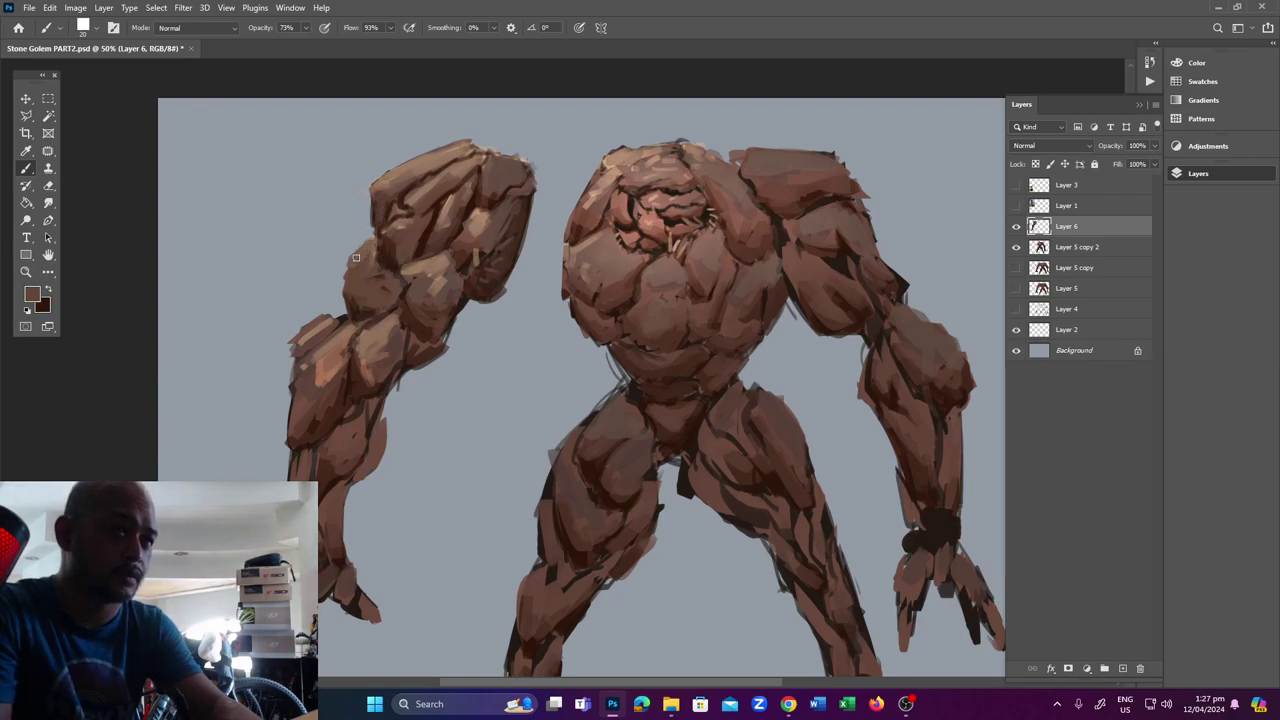
Outline the outer edge of the upper arm and the underside of the elbow with thin dark brown strokes.
key(x)
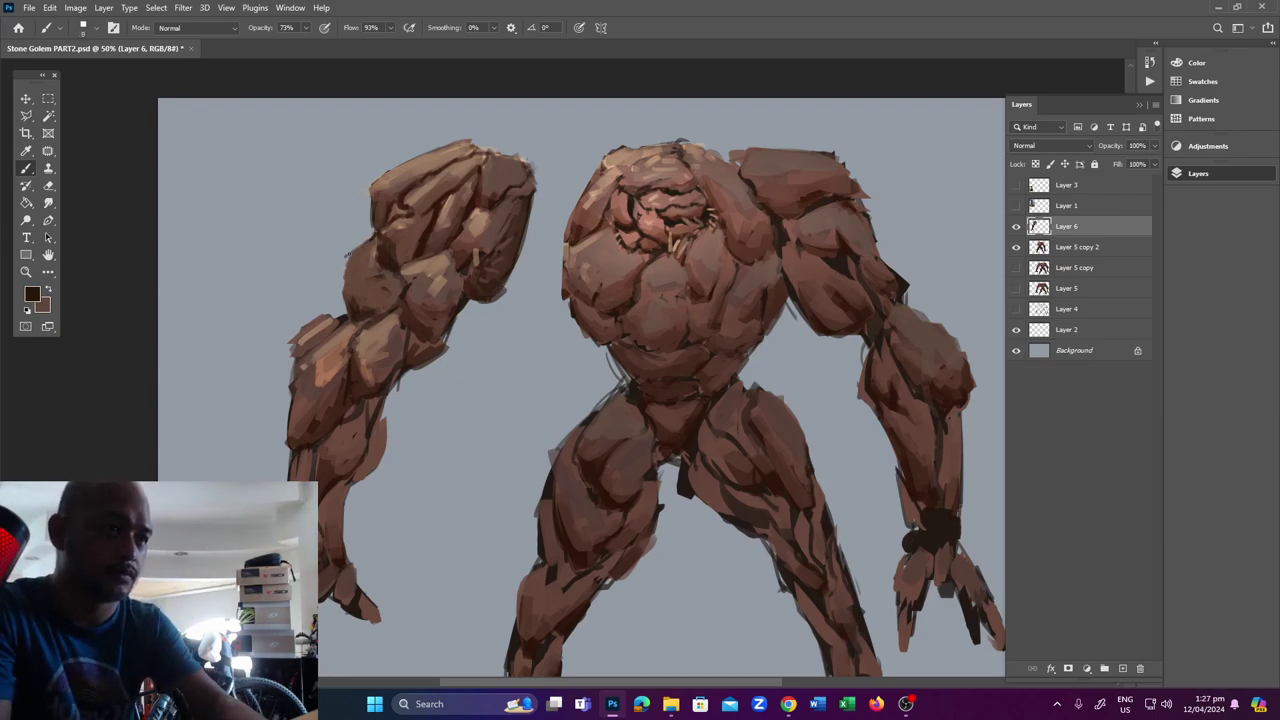
drag(346, 258, 342, 324)
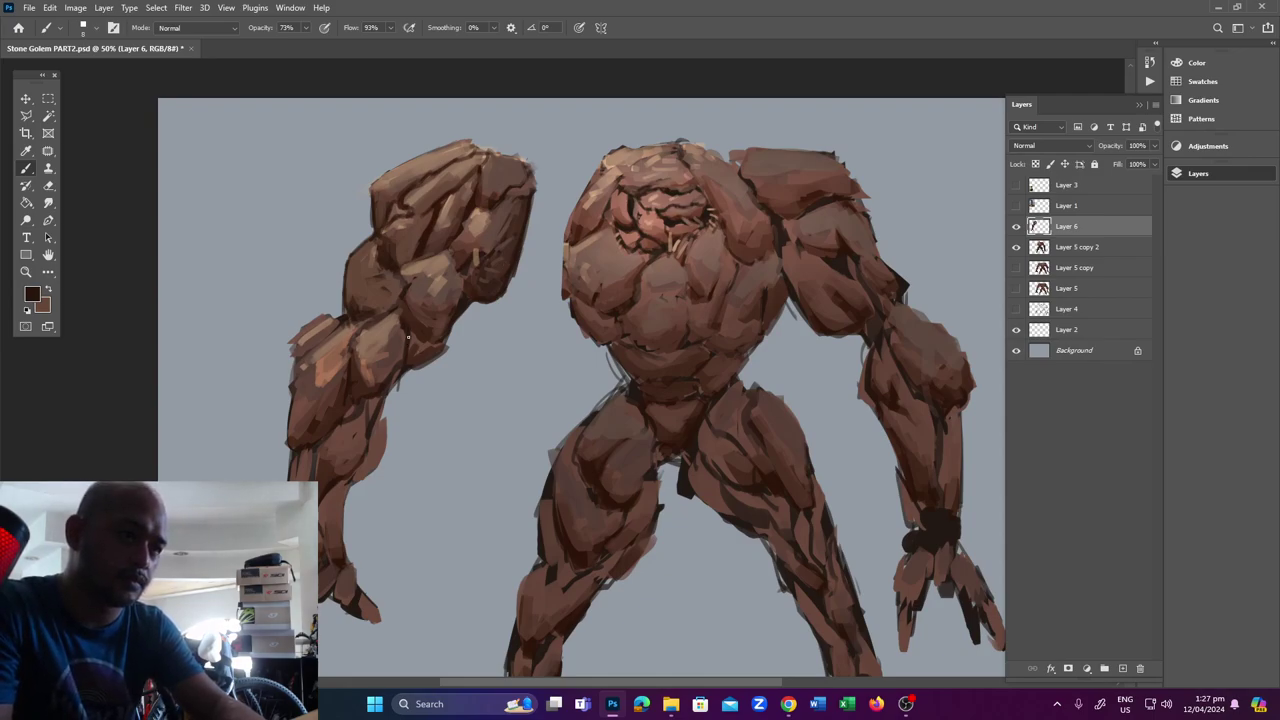
drag(429, 345, 450, 335)
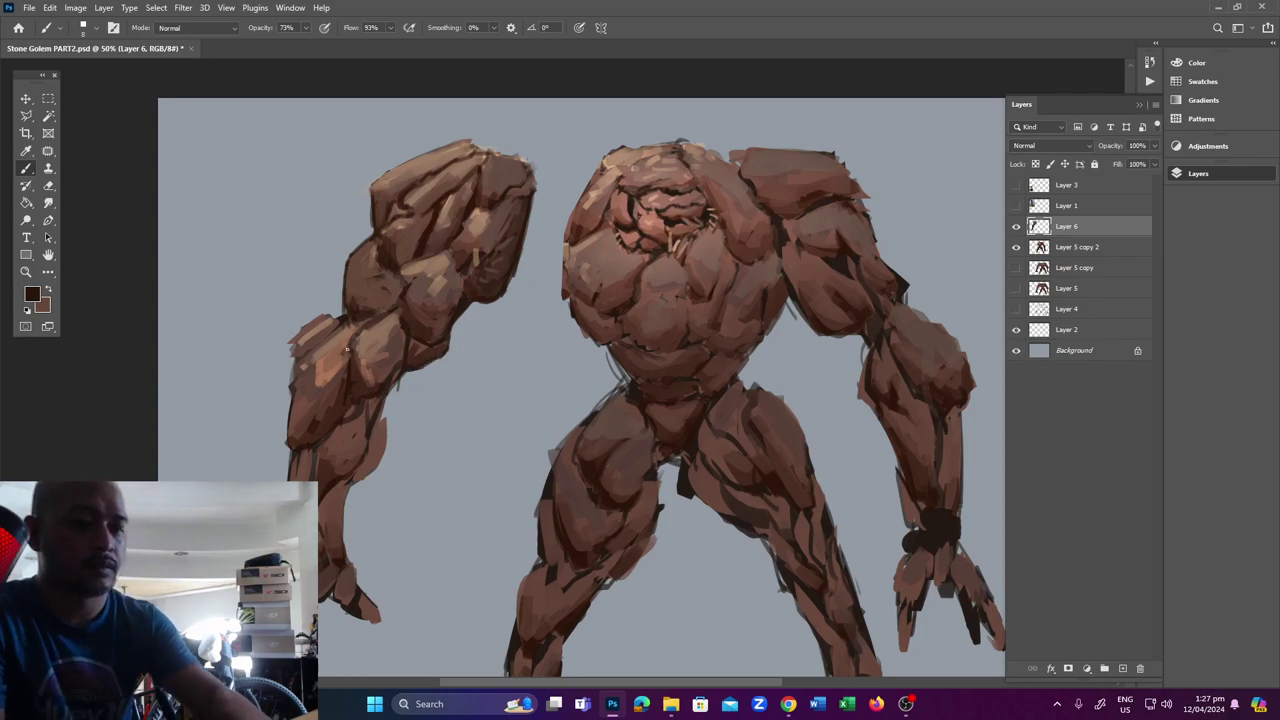
Smooth the rock form just below the elbow on the inner forearm with light browns sampled from it.
key(x)
alt+click(390, 327)
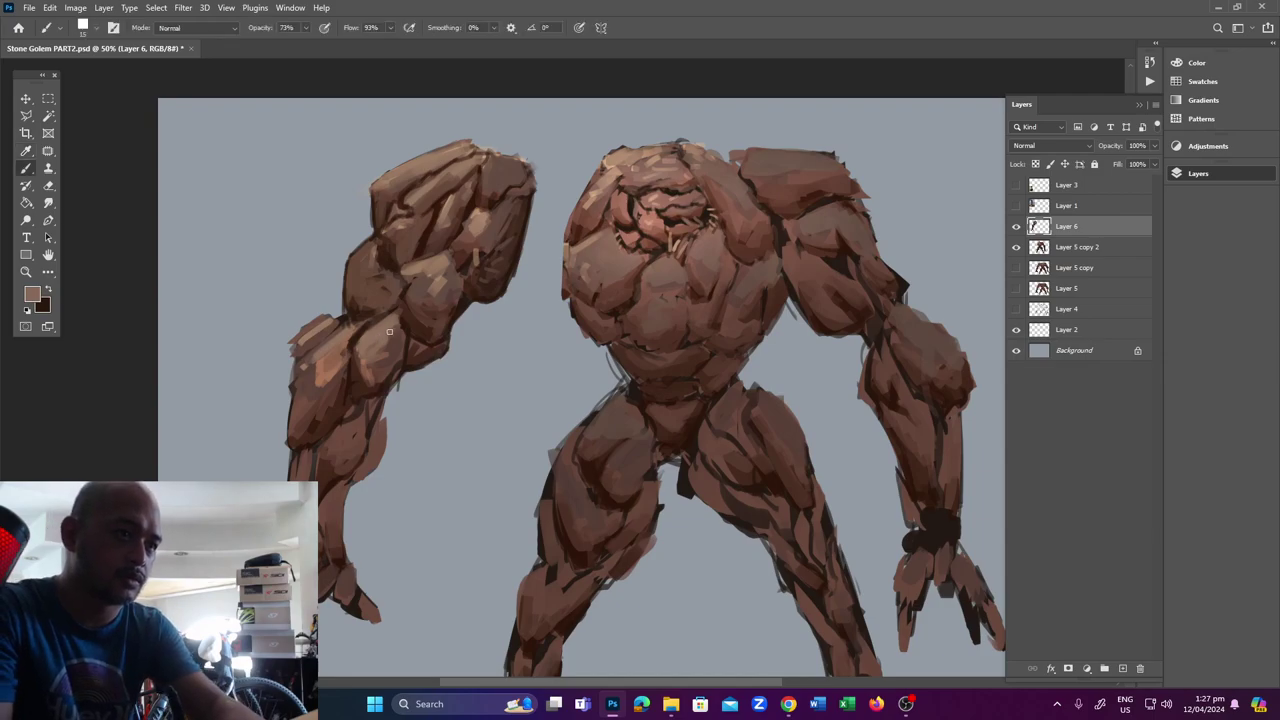
key(x)
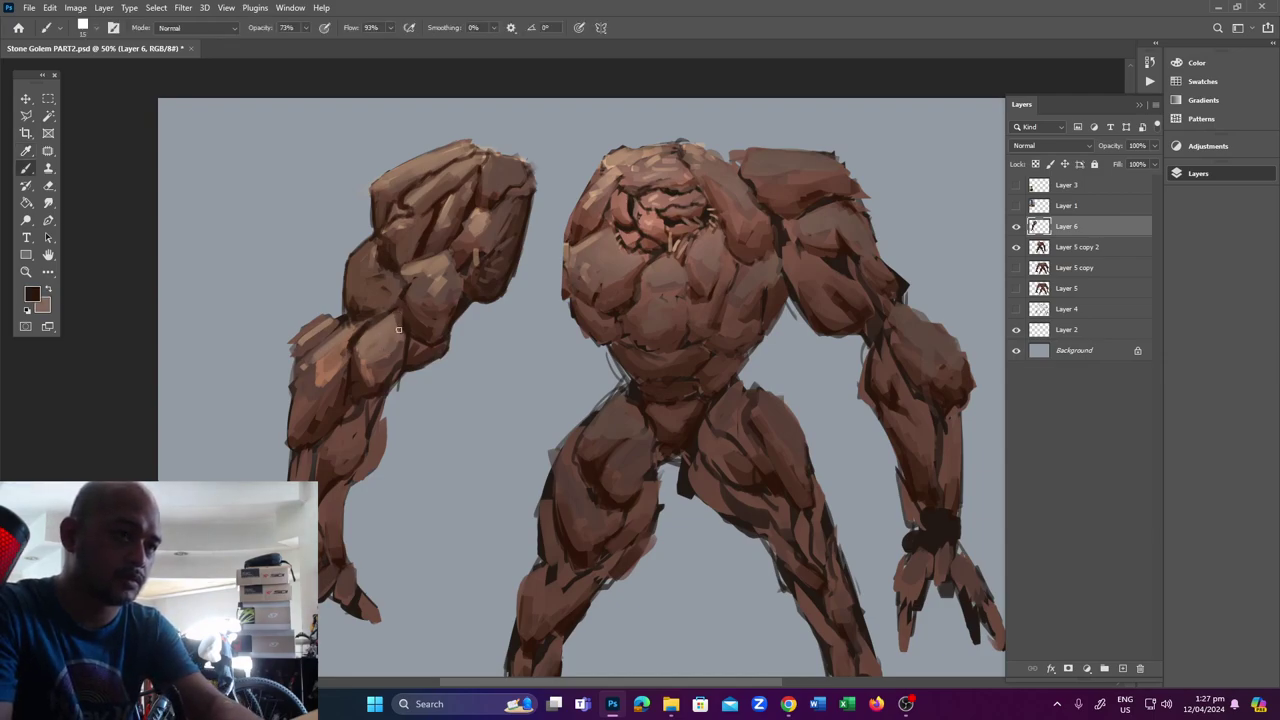
key(x)
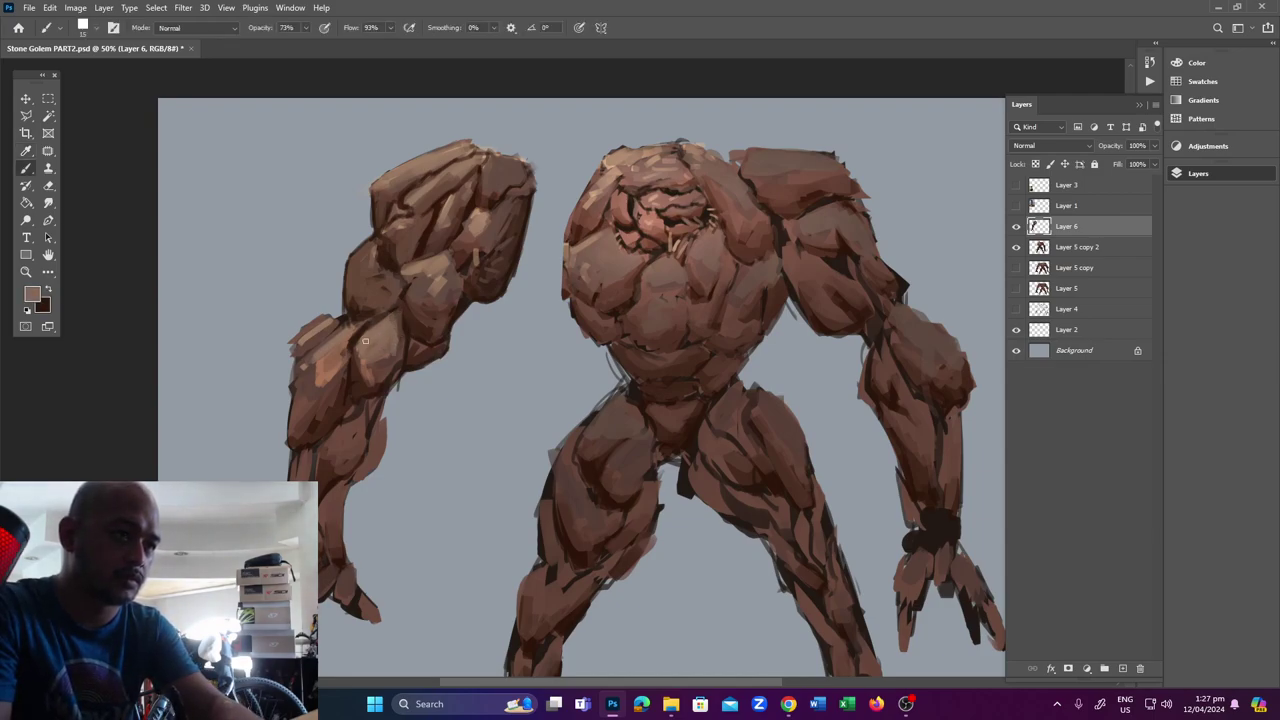
alt+click(376, 360)
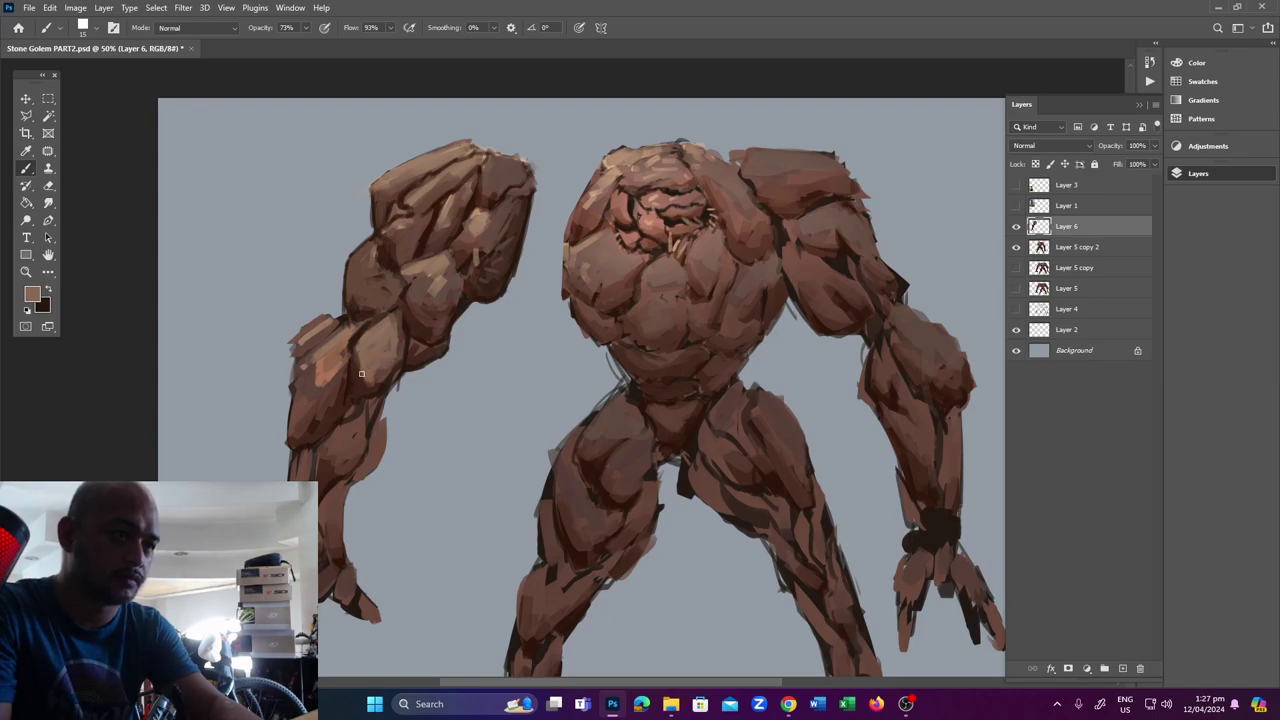
key(x)
key(x)
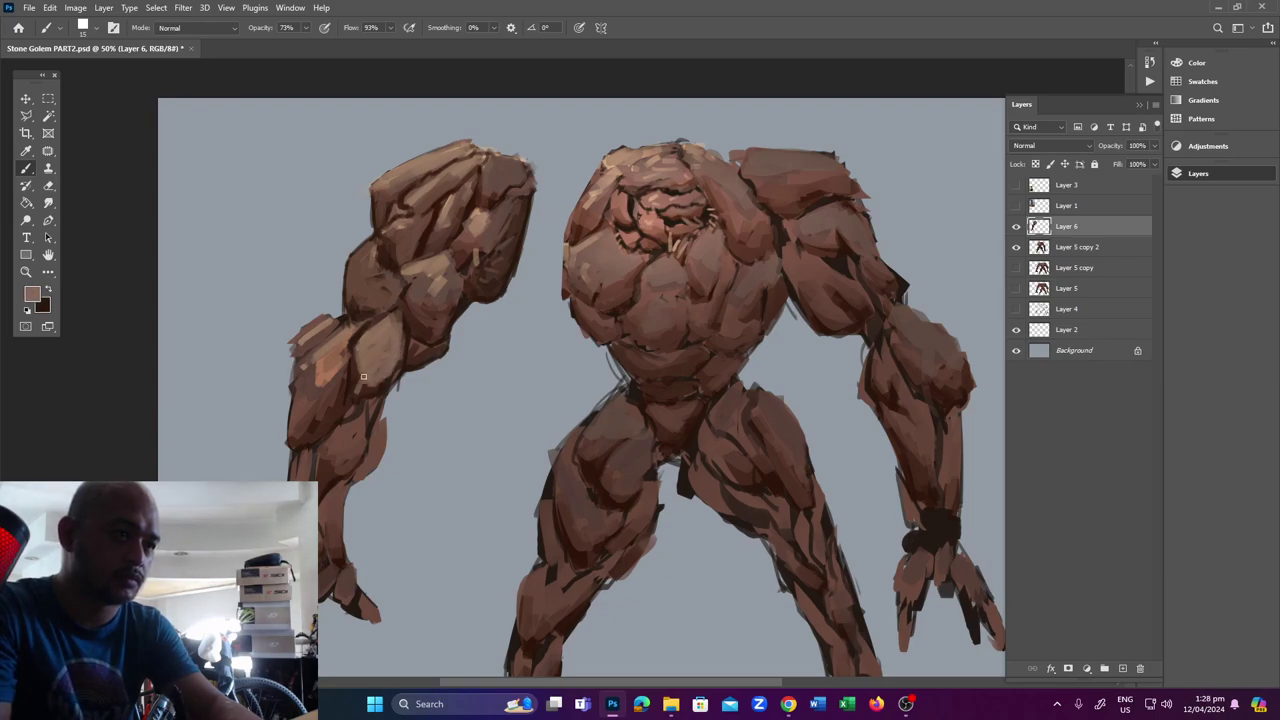
Reshape the lower edge of the rock below the elbow with light brown and sampled dark brown strokes.
key(x)
key(x)
mouse_move(353, 355)
mouse_down()
mouse_move(360, 401)
mouse_move(380, 388)
mouse_up()
key(x)
alt+click(404, 368)
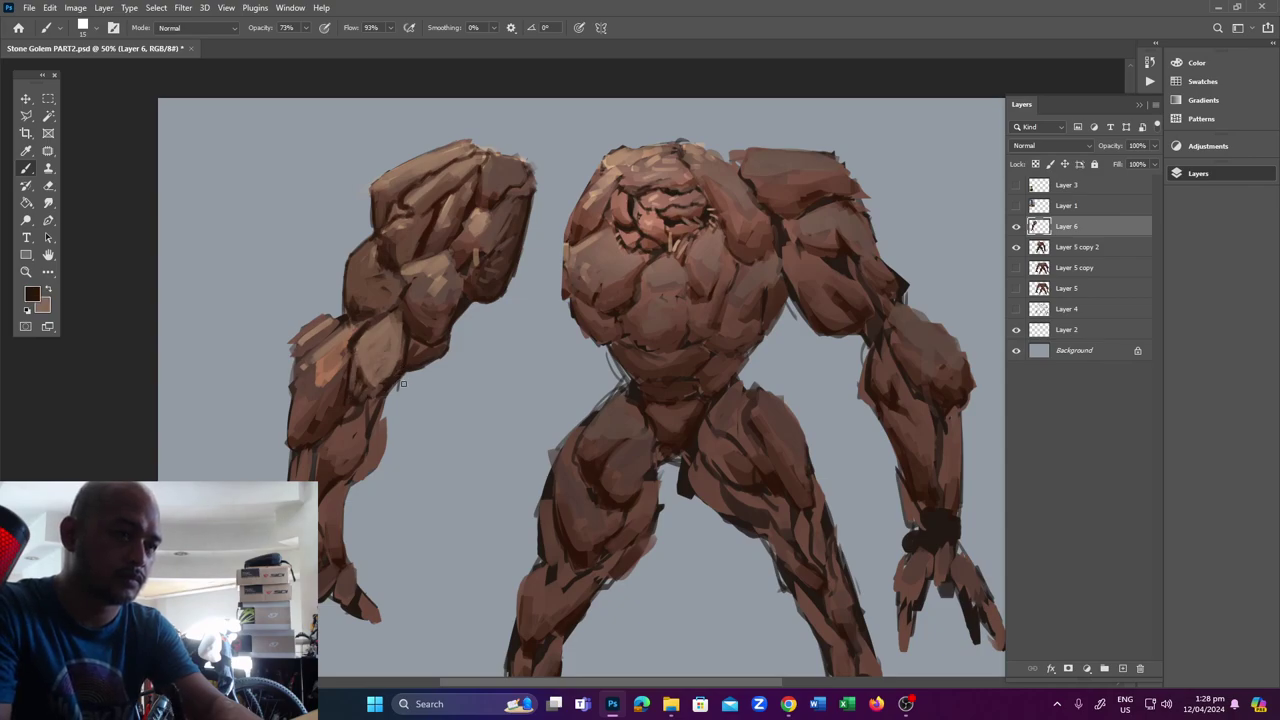
Shrink the eraser to size 25 and clean up the stray outline beneath the elbow.
key(e)
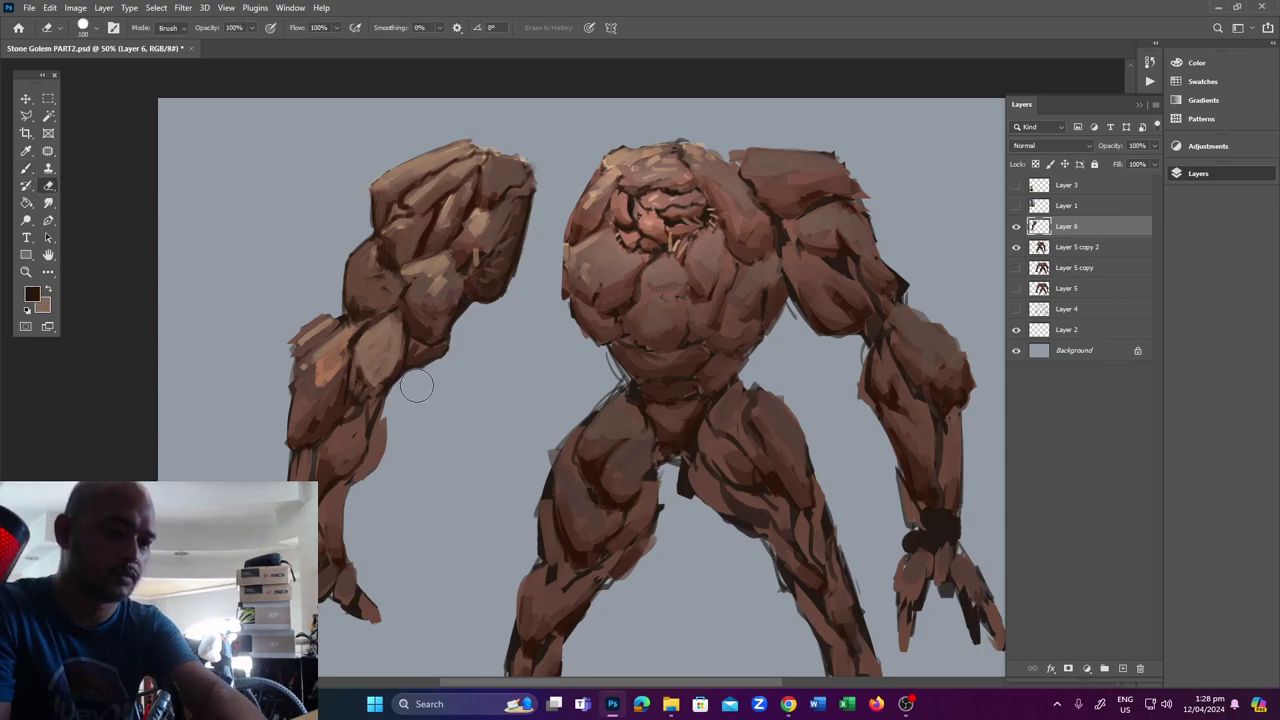
key(bracketleft)
key(bracketleft)
key(bracketleft)
key(bracketleft)
key(bracketleft)
key(bracketleft)
key(bracketleft)
key(bracketleft)
key(bracketleft)
key(bracketleft)
drag(416, 372, 404, 376)
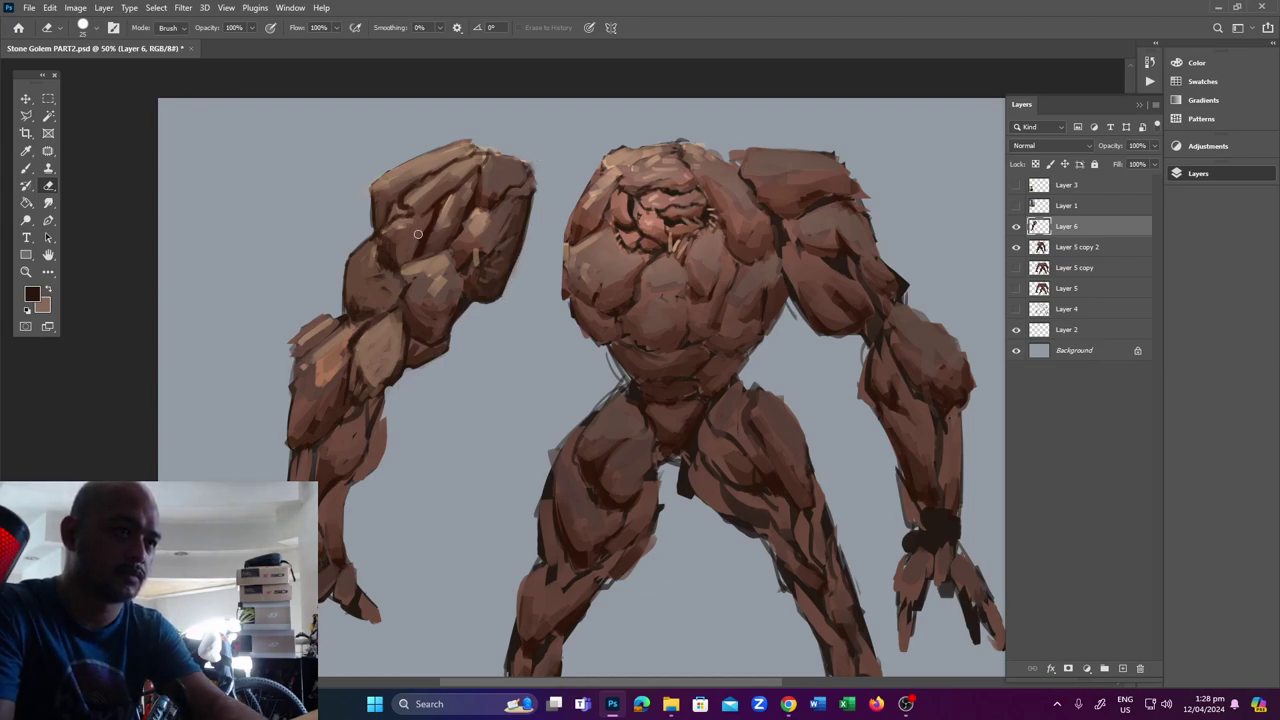
Trim the outer forearm's upper edge with the eraser and repaint it with light brown and a dark brown outline.
key(b)
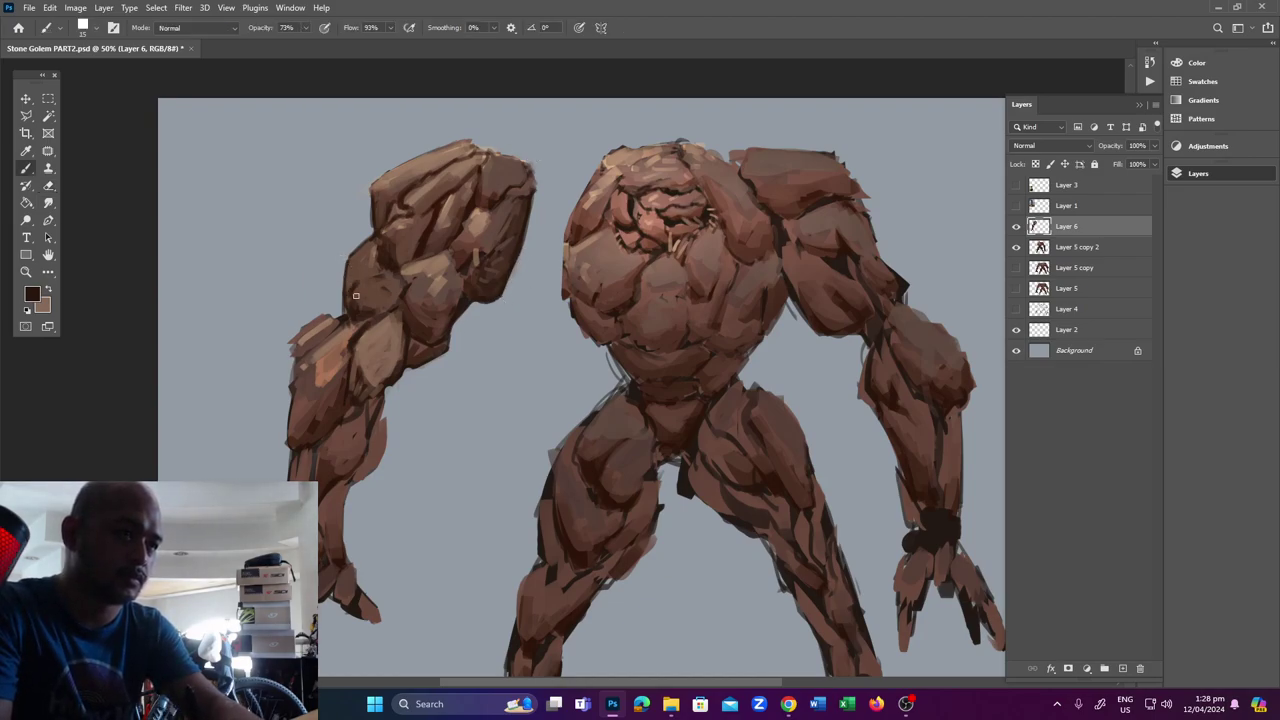
key(e)
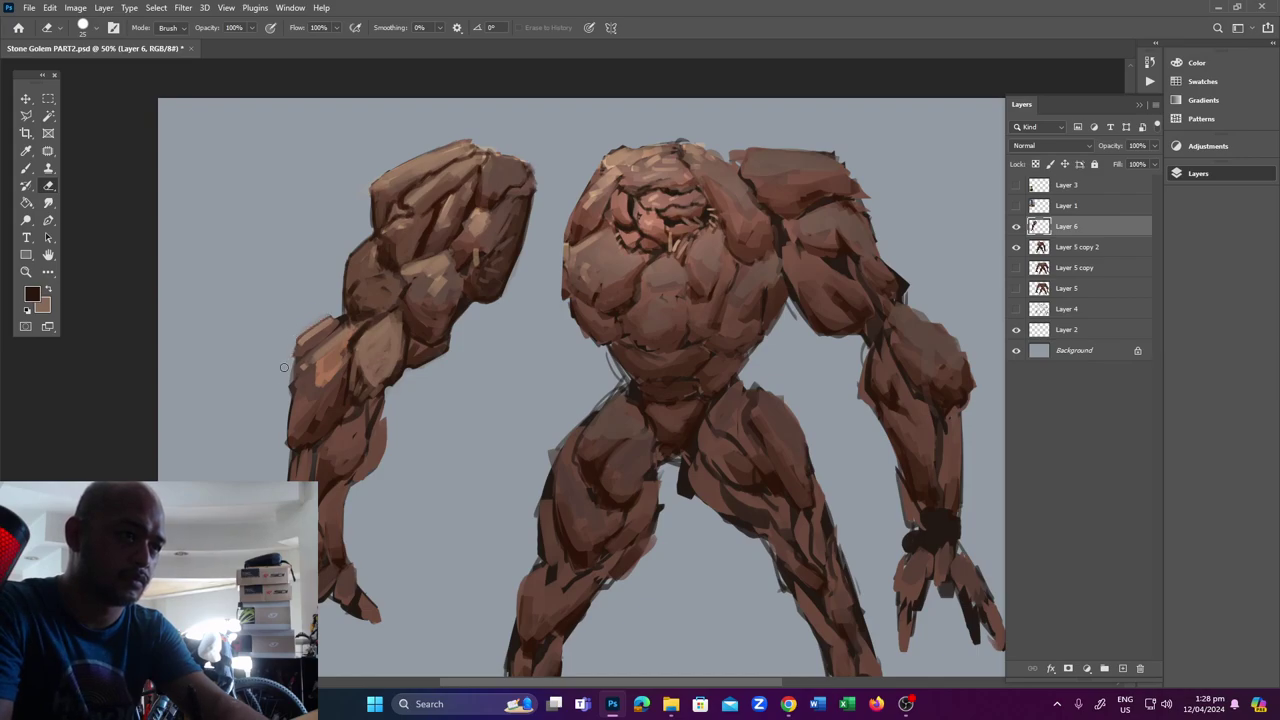
key(b)
key(x)
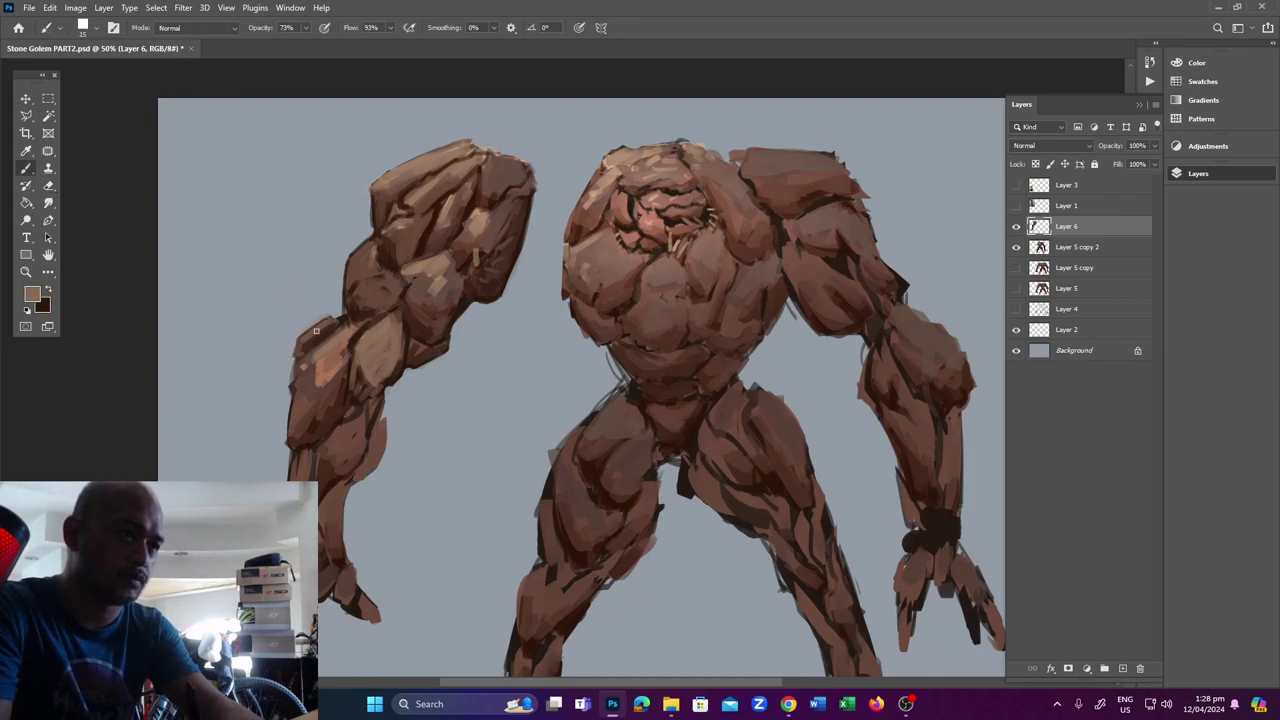
drag(328, 330, 292, 371)
key(x)
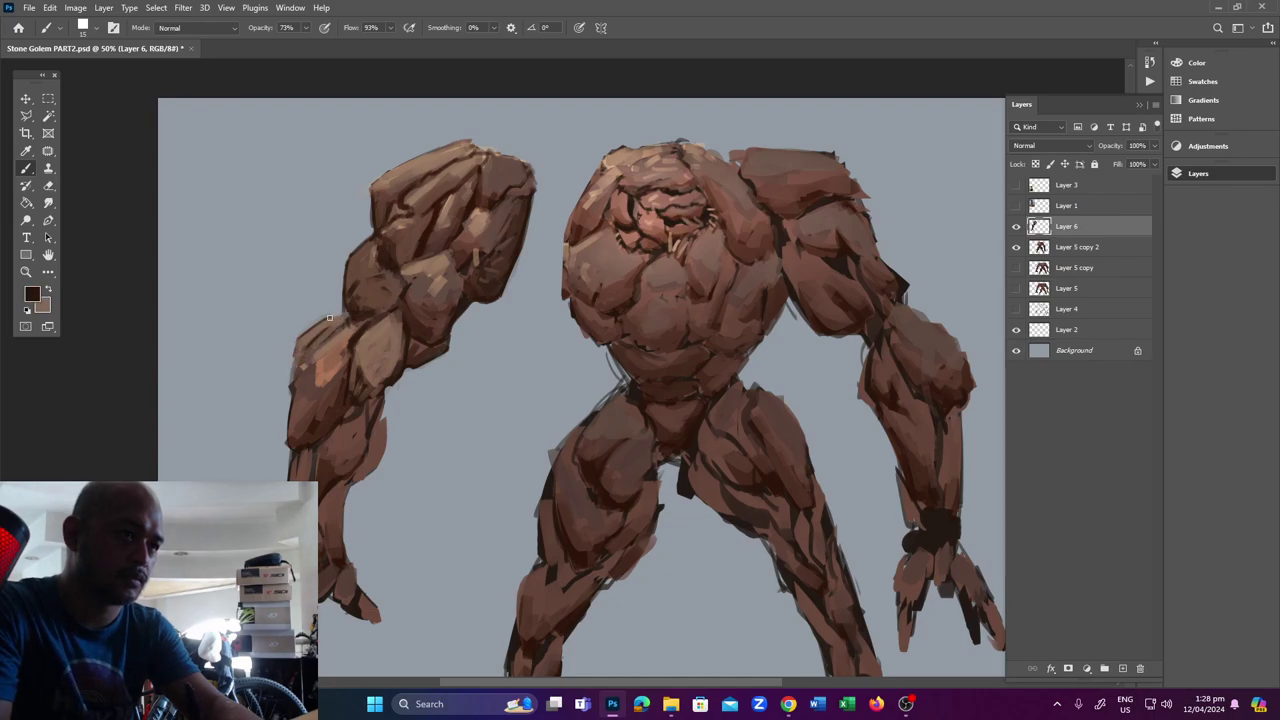
mouse_move(330, 315)
mouse_down()
mouse_move(293, 348)
mouse_move(340, 319)
mouse_move(296, 350)
mouse_move(289, 396)
mouse_up()
Extend the light brown paint down the outer edge of the forearm, alternating with dark brown.
key(x)
key(x)
key(x)
drag(292, 350, 288, 396)
key(x)
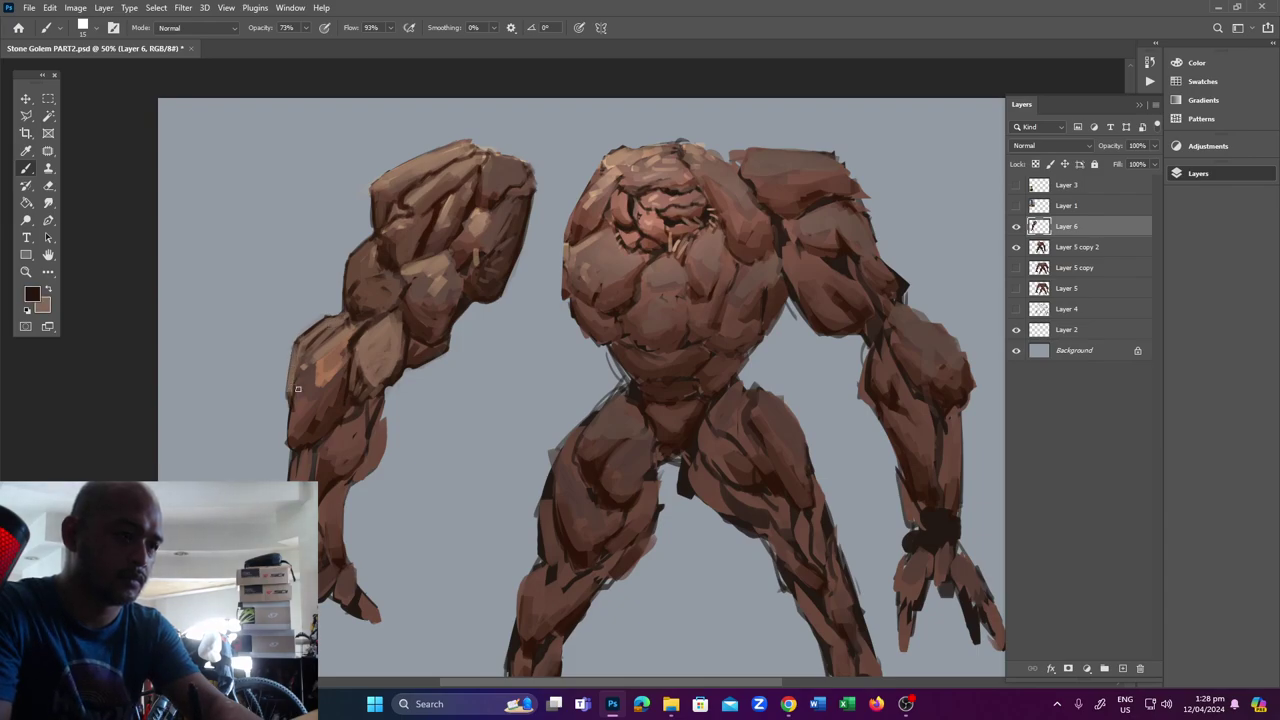
key(v)
key(6)
key(x)
key(b)
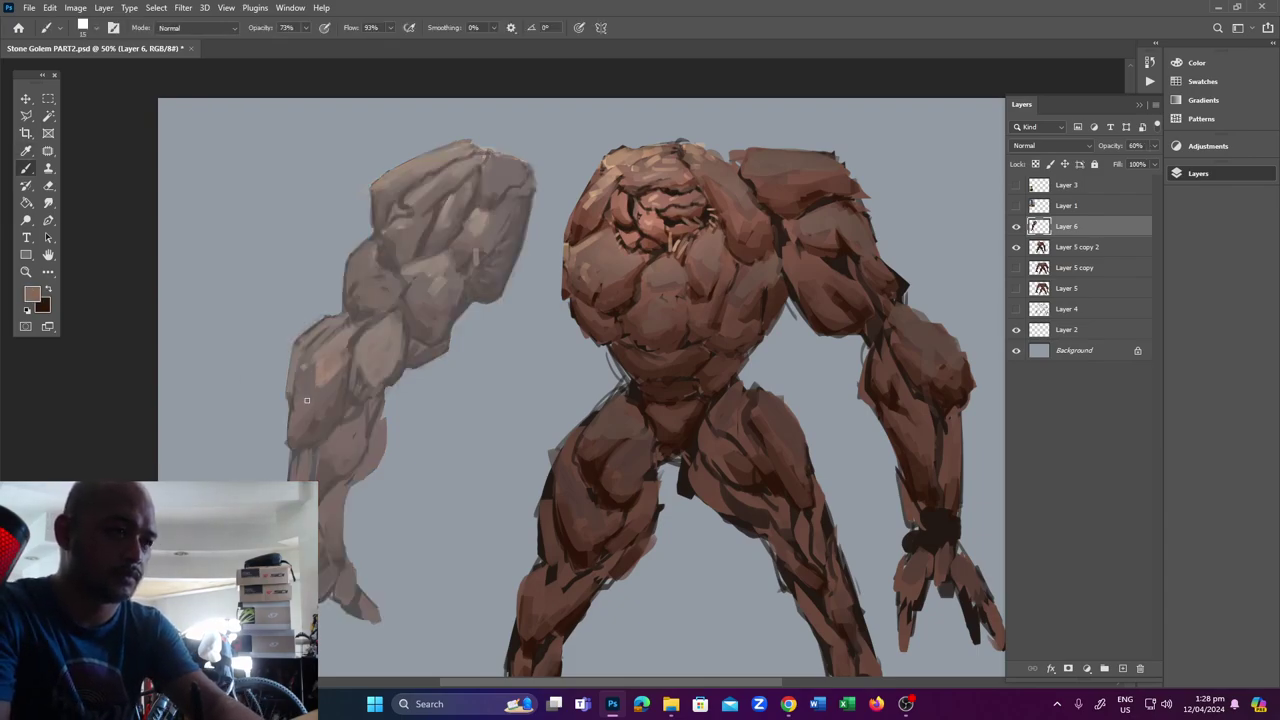
key(ctrl+z)
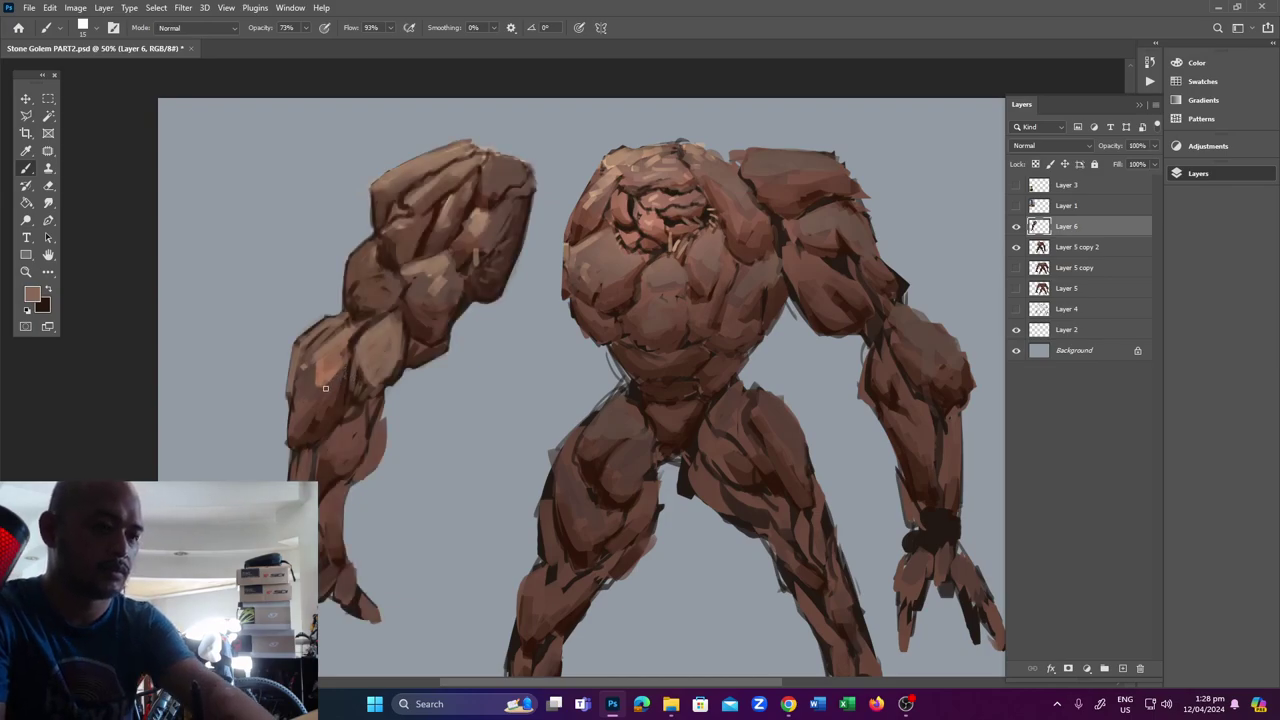
Blend the outer forearm rock into a smooth form with browns sampled from it, enlarging the brush to size 40.
alt+click(305, 391)
drag(293, 362, 290, 386)
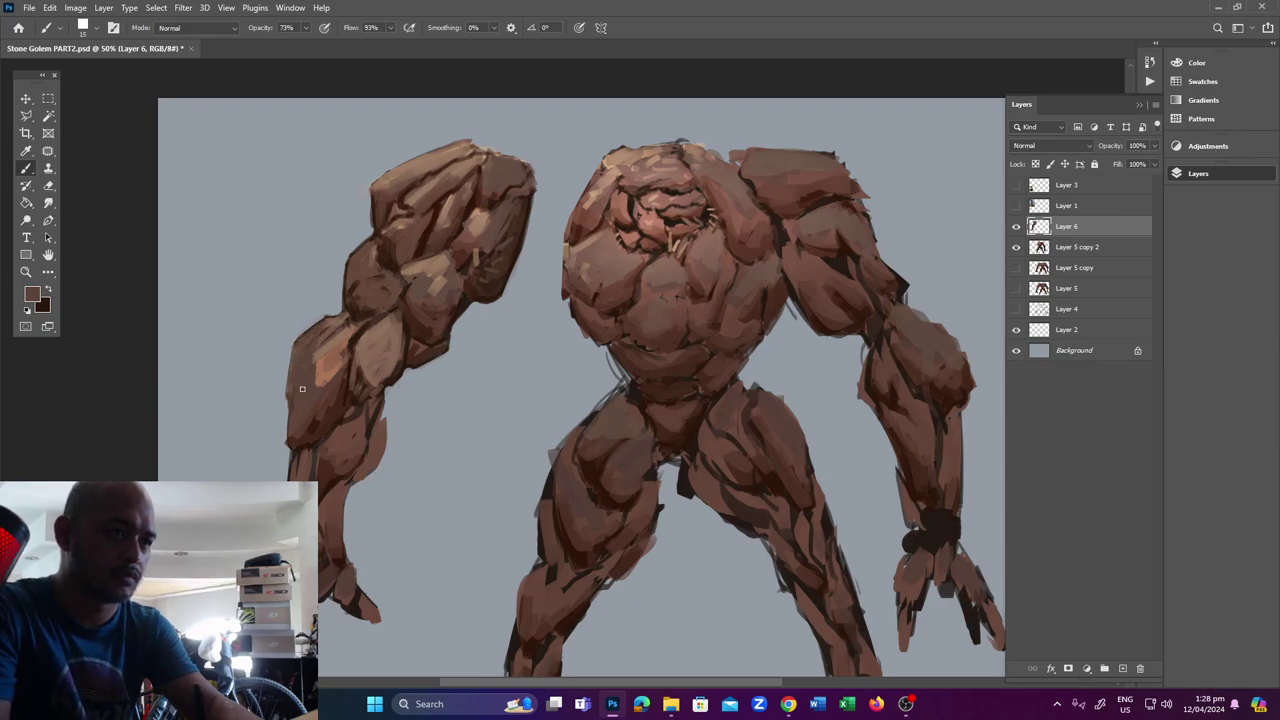
alt+click(322, 366)
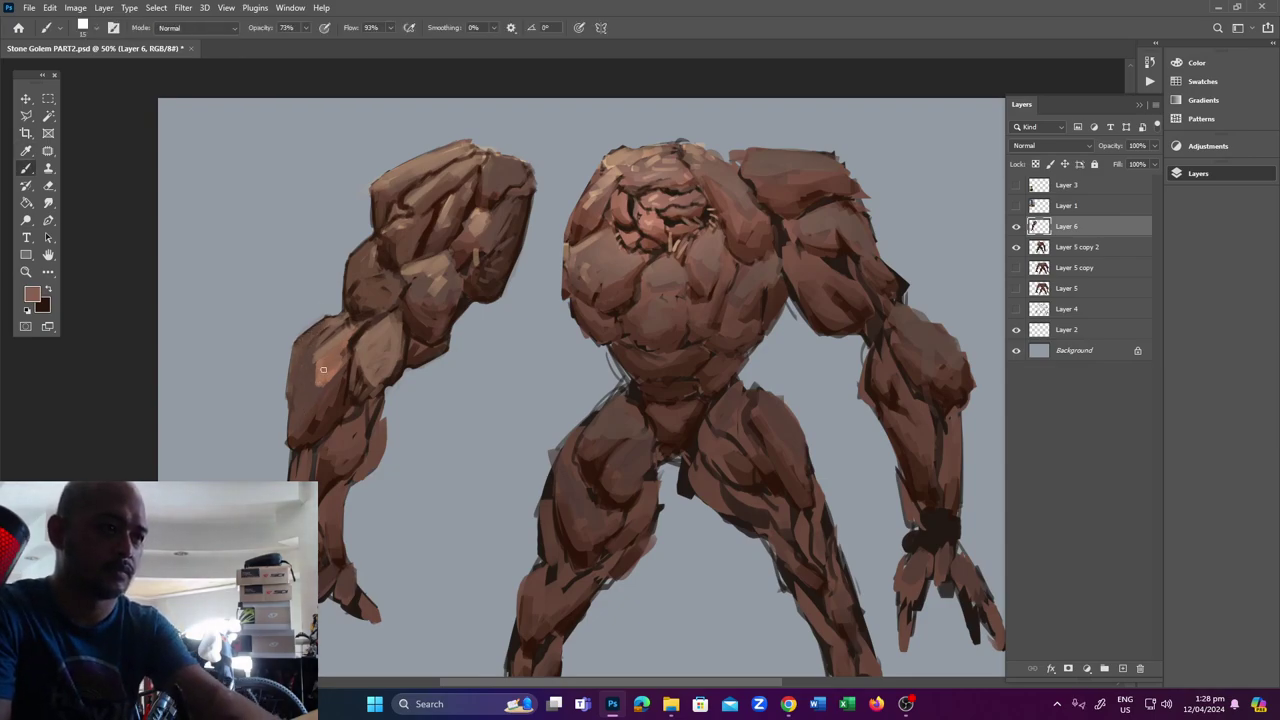
key(bracketright)
mouse_move(325, 355)
mouse_down()
mouse_move(304, 392)
mouse_move(298, 369)
mouse_move(333, 321)
mouse_move(321, 383)
mouse_move(341, 358)
mouse_move(310, 404)
mouse_up()
Reduce the brush to size 10 and paint small dark brown accents on the outer forearm rock.
key(x)
key(x)
key(x)
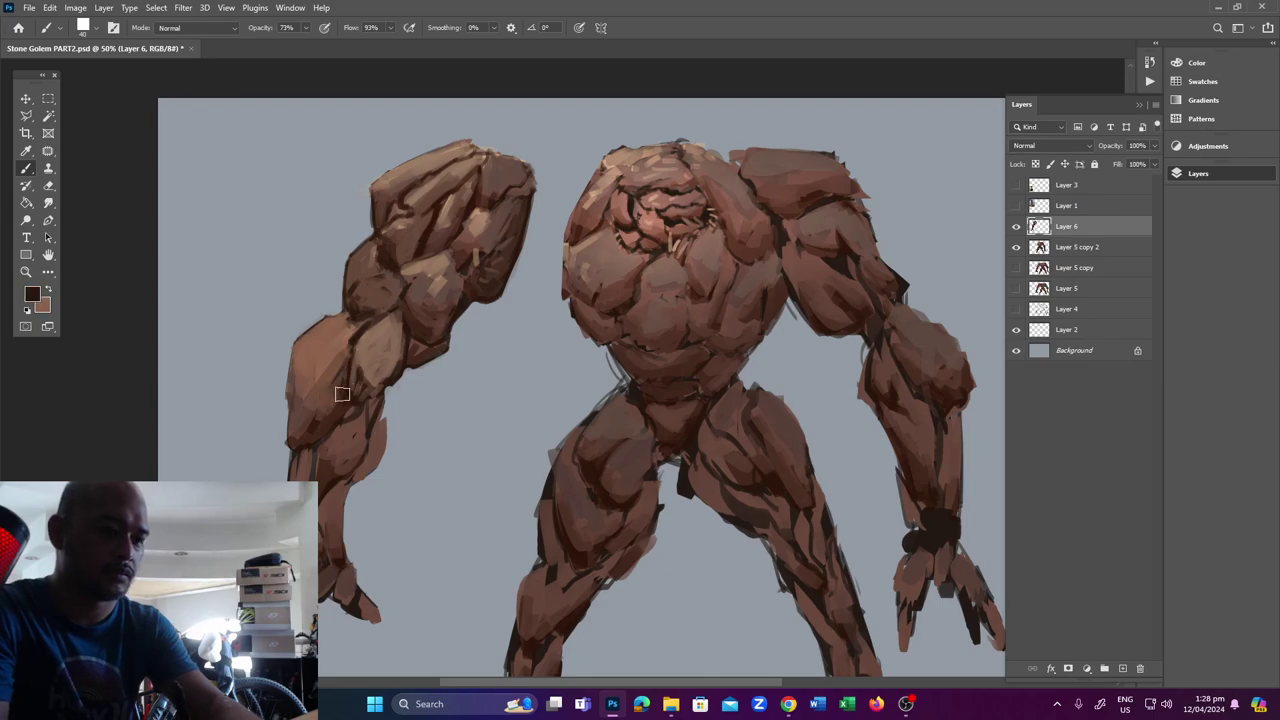
key(bracketleft)
key(bracketleft)
key(bracketleft)
key(bracketleft)
key(bracketleft)
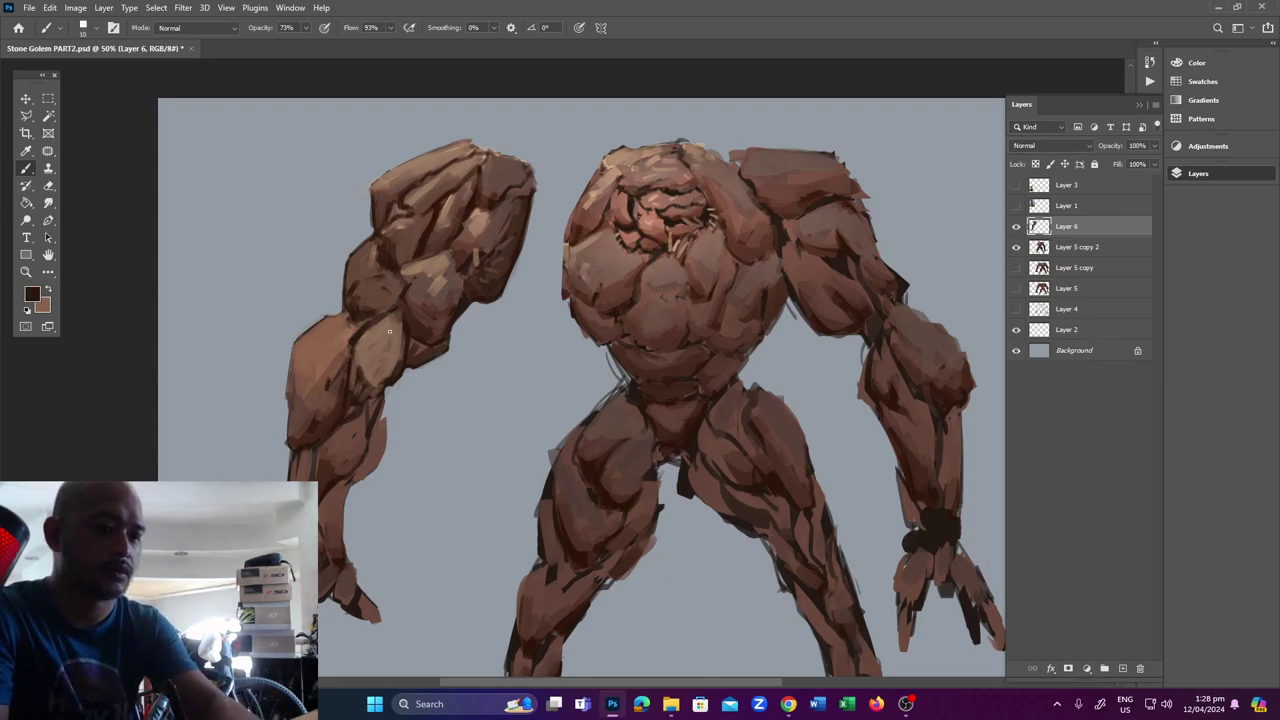
Brighten the upper arm's highlights with the Dodge tool at 40% exposure and undo the last stroke.
key(o)
mouse_move(457, 214)
mouse_down()
mouse_move(485, 188)
mouse_move(457, 290)
mouse_move(470, 207)
mouse_move(494, 182)
mouse_up()
key(ctrl+z)
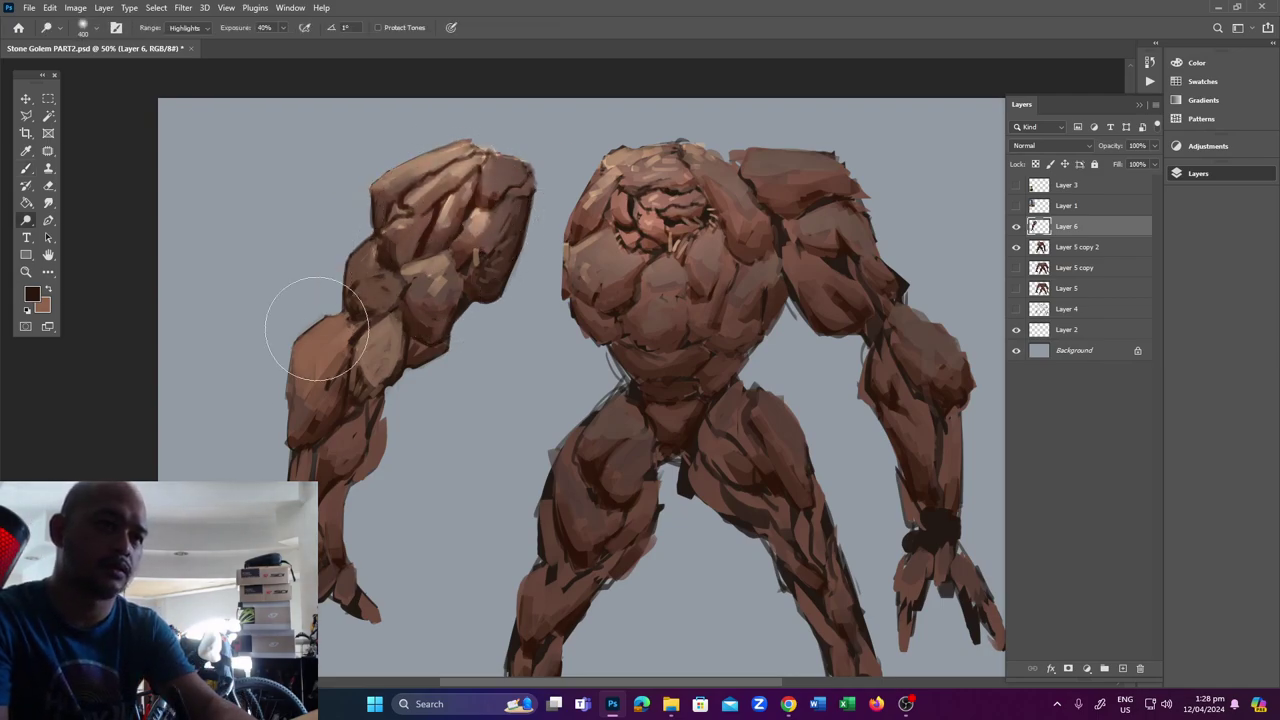
Trim the inner forearm's edge with the eraser, then redraw it with a dark brown outline and a reddish-brown edge light.
key(b)
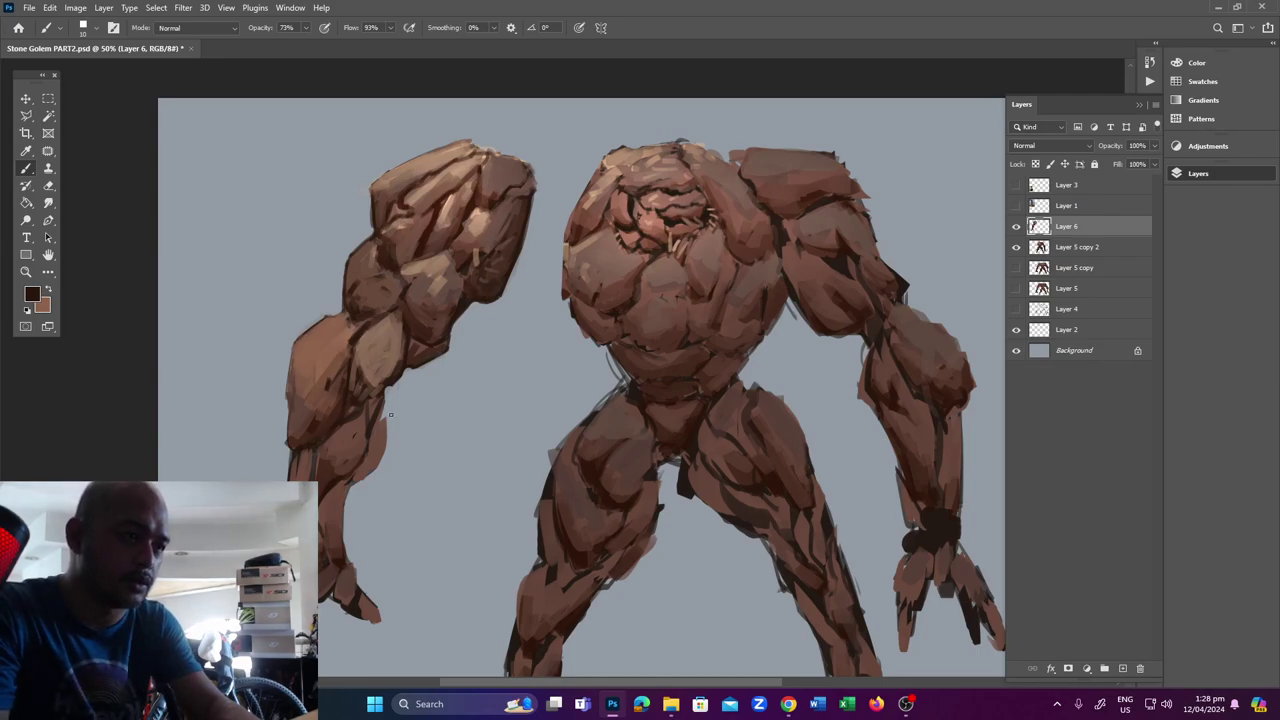
key(e)
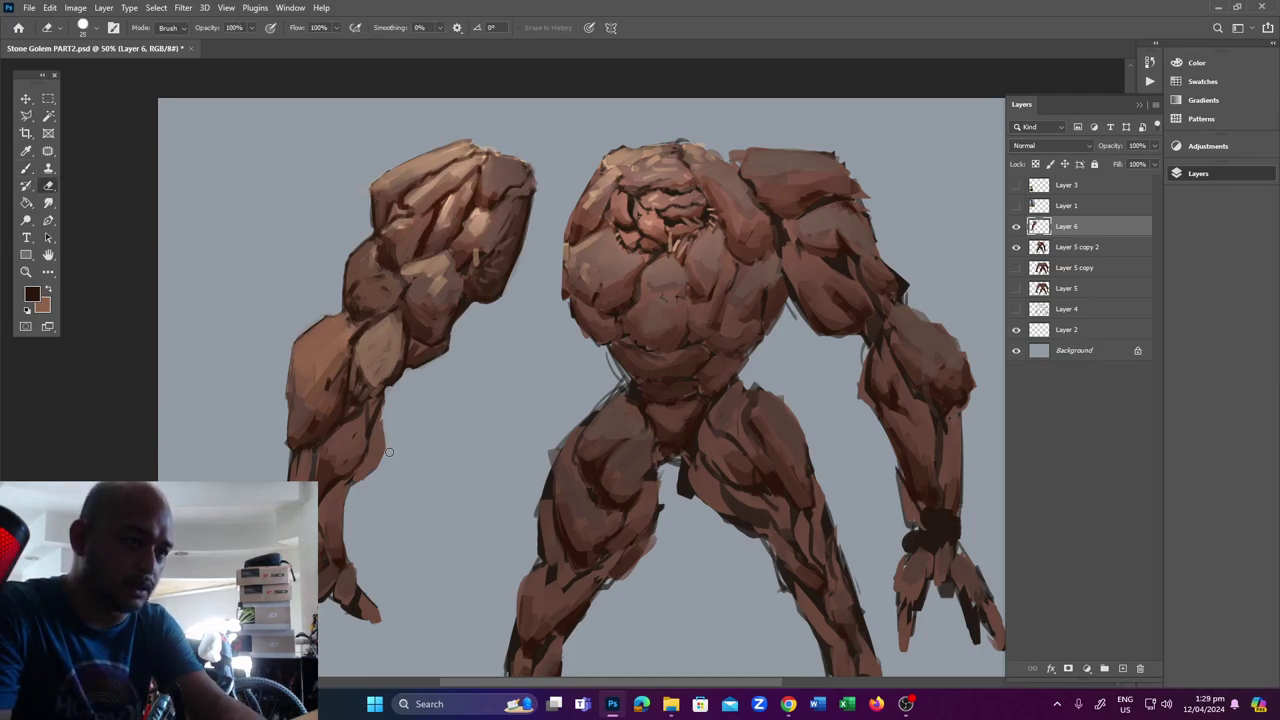
key(b)
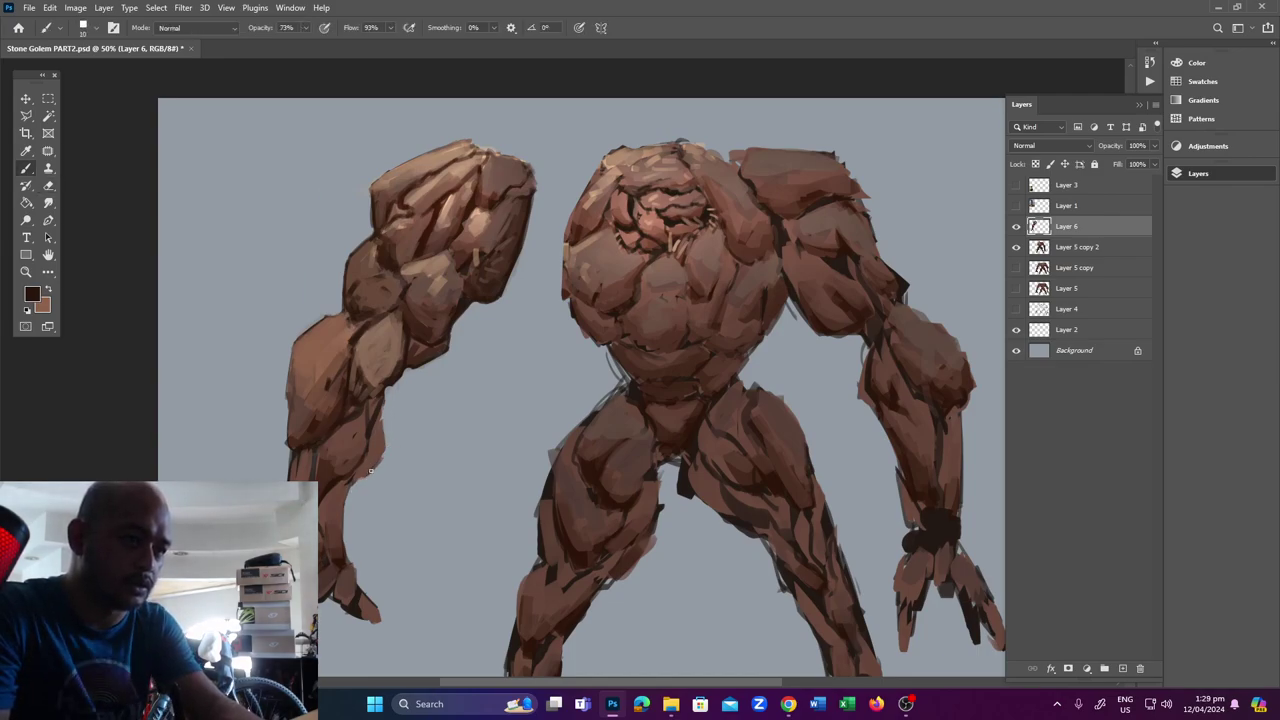
key(x)
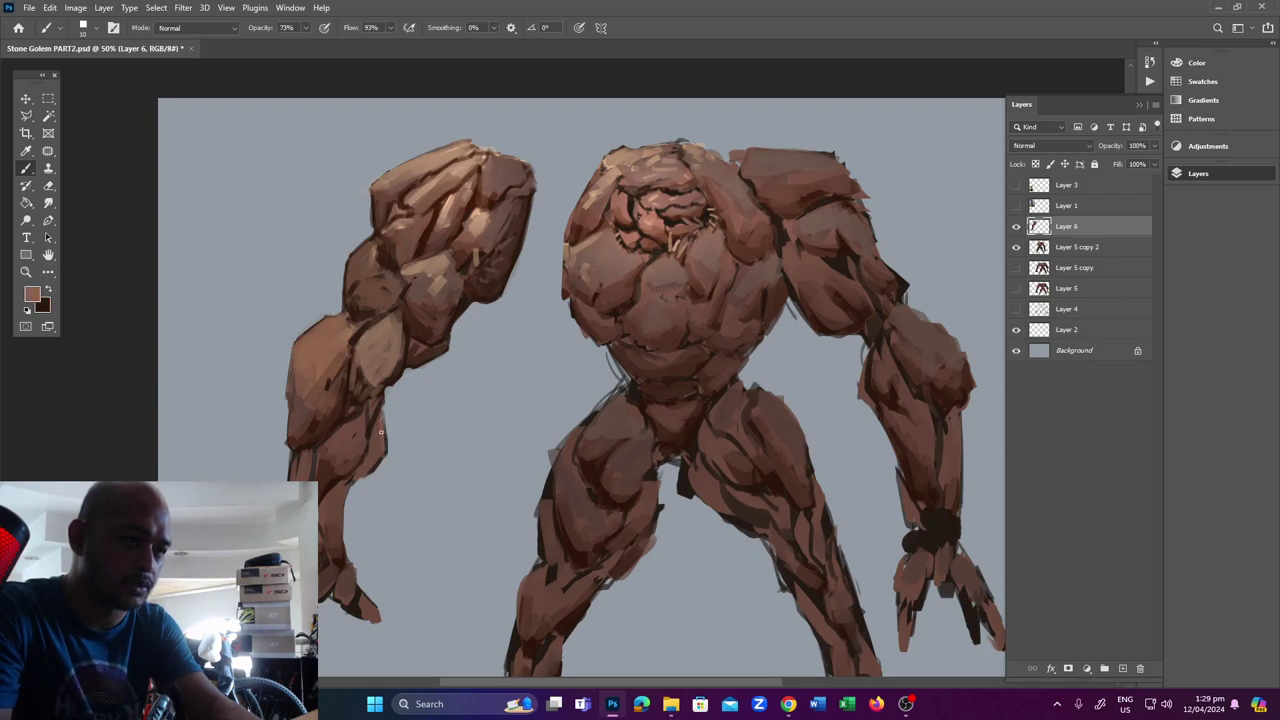
key(x)
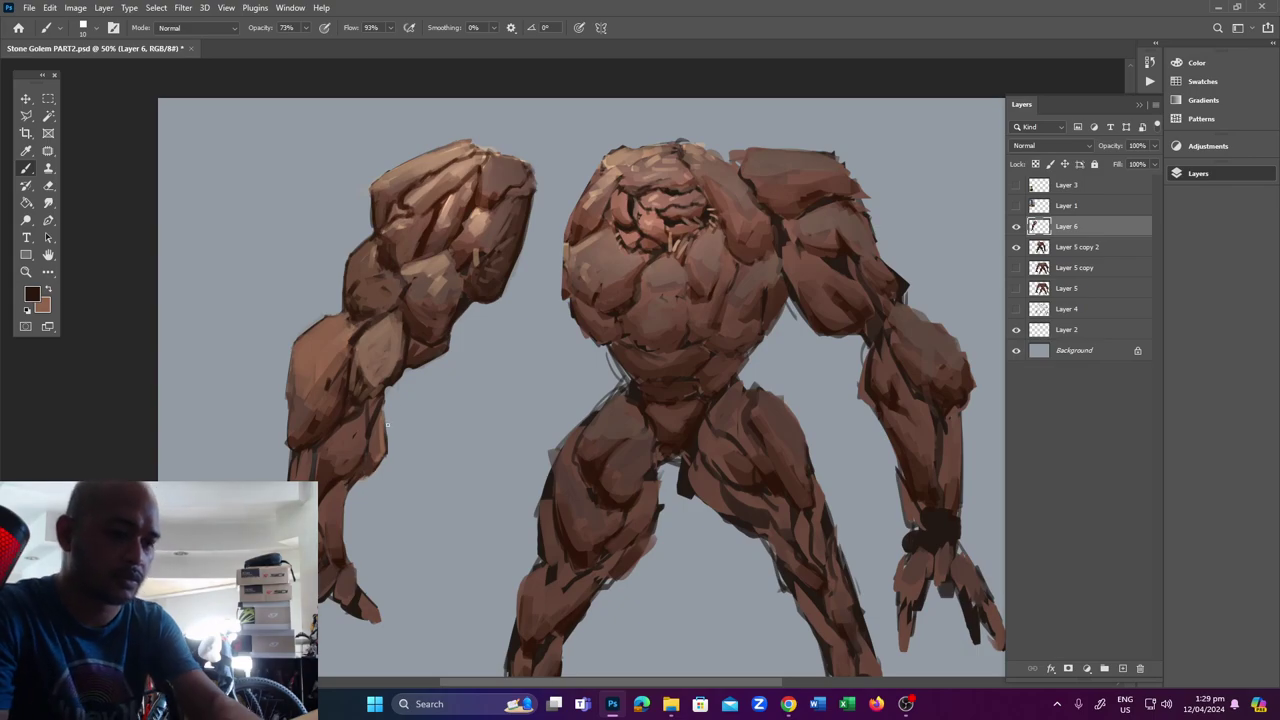
Sample a muted brown from the elbow and refine the shading of the forearm rocks with it and dark brown.
key(i)
key(x)
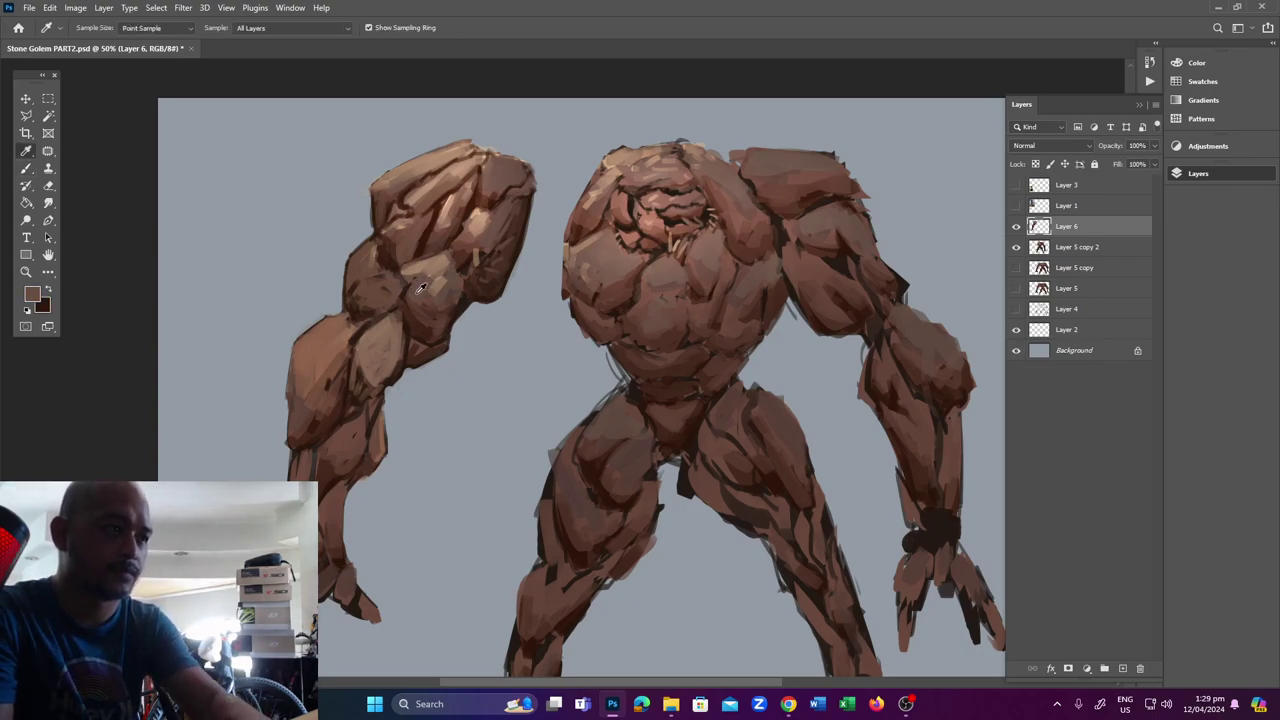
key(b)
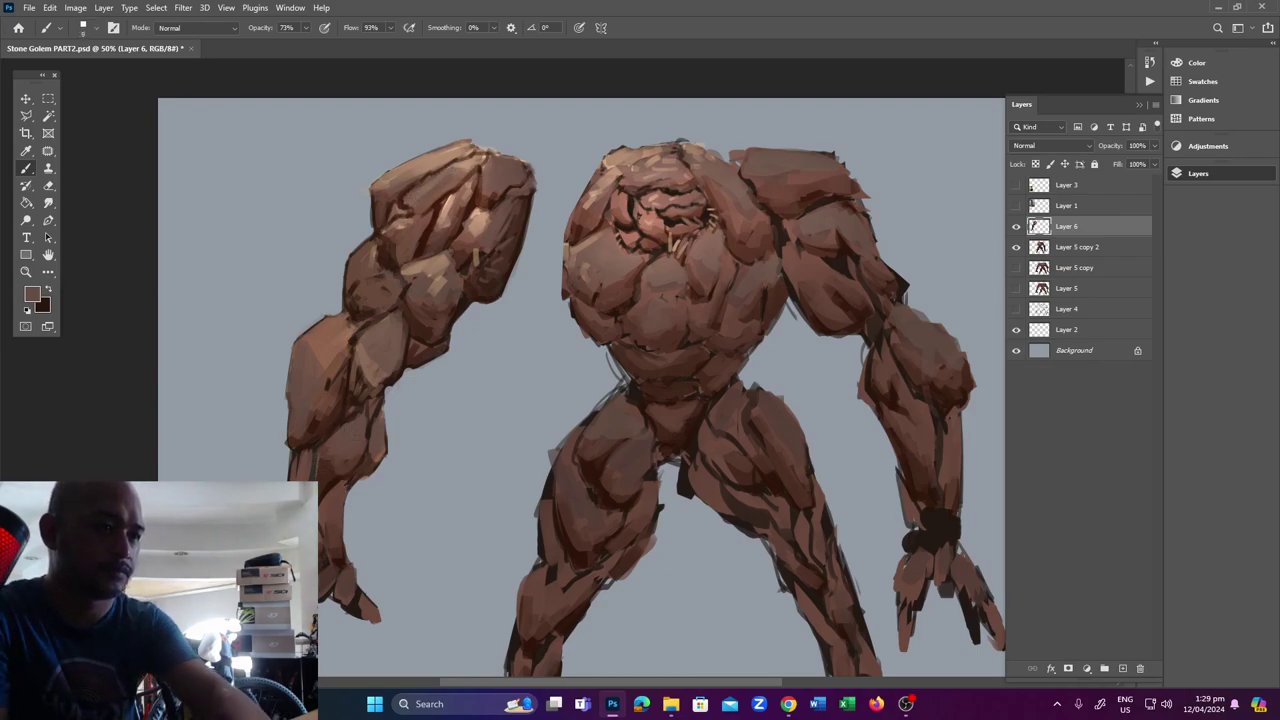
key(x)
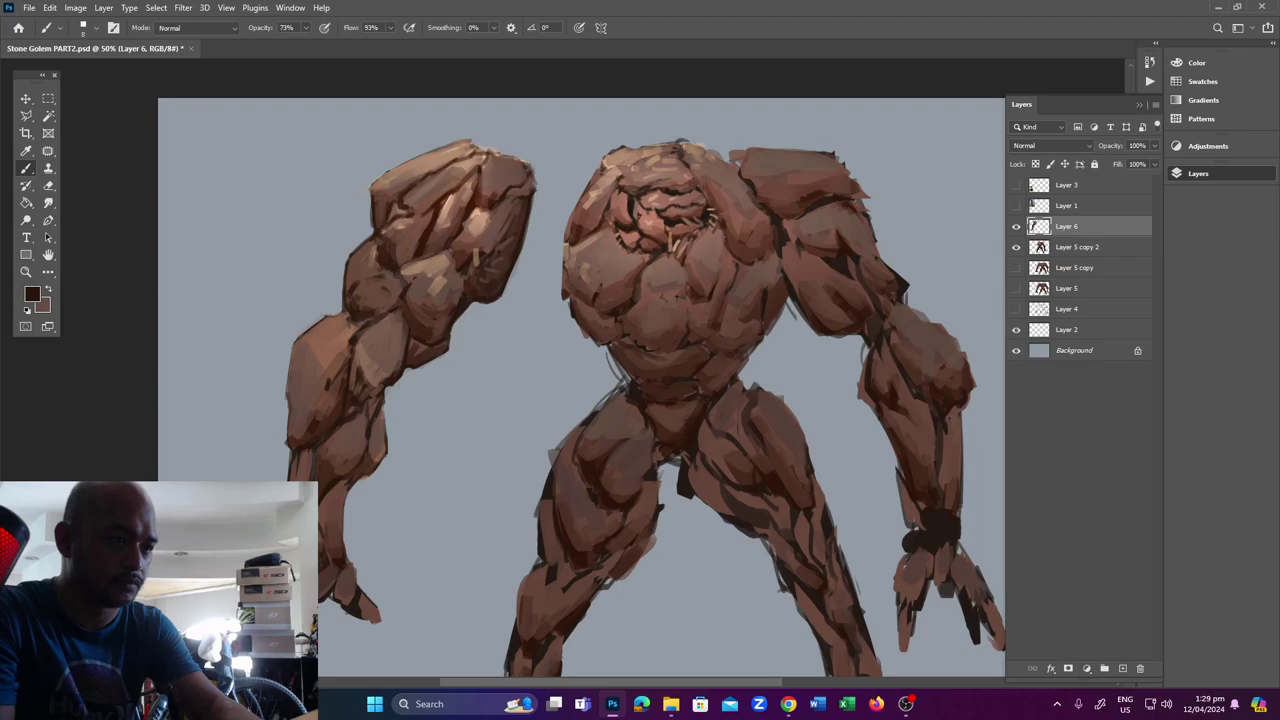
key(x)
key(x)
key(x)
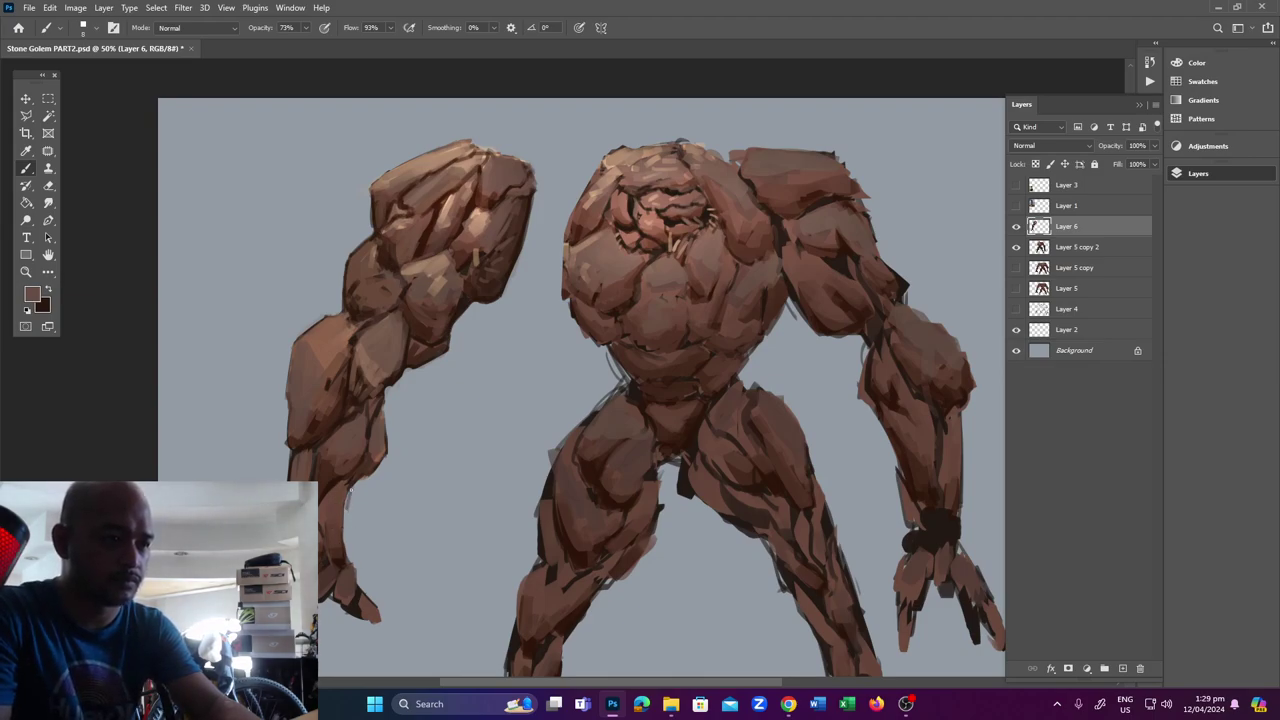
Sample a lighter brown from the inner forearm rock and refine the wrist's shading with it and dark brown.
key(x)
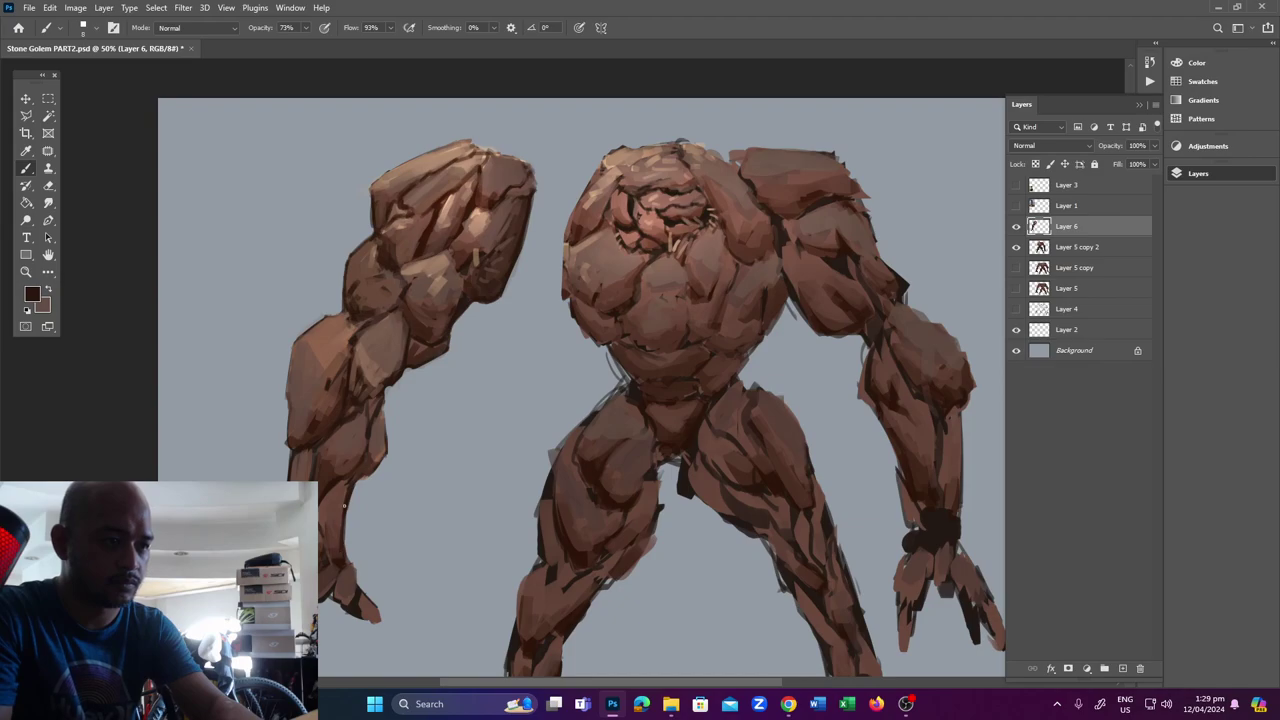
key(x)
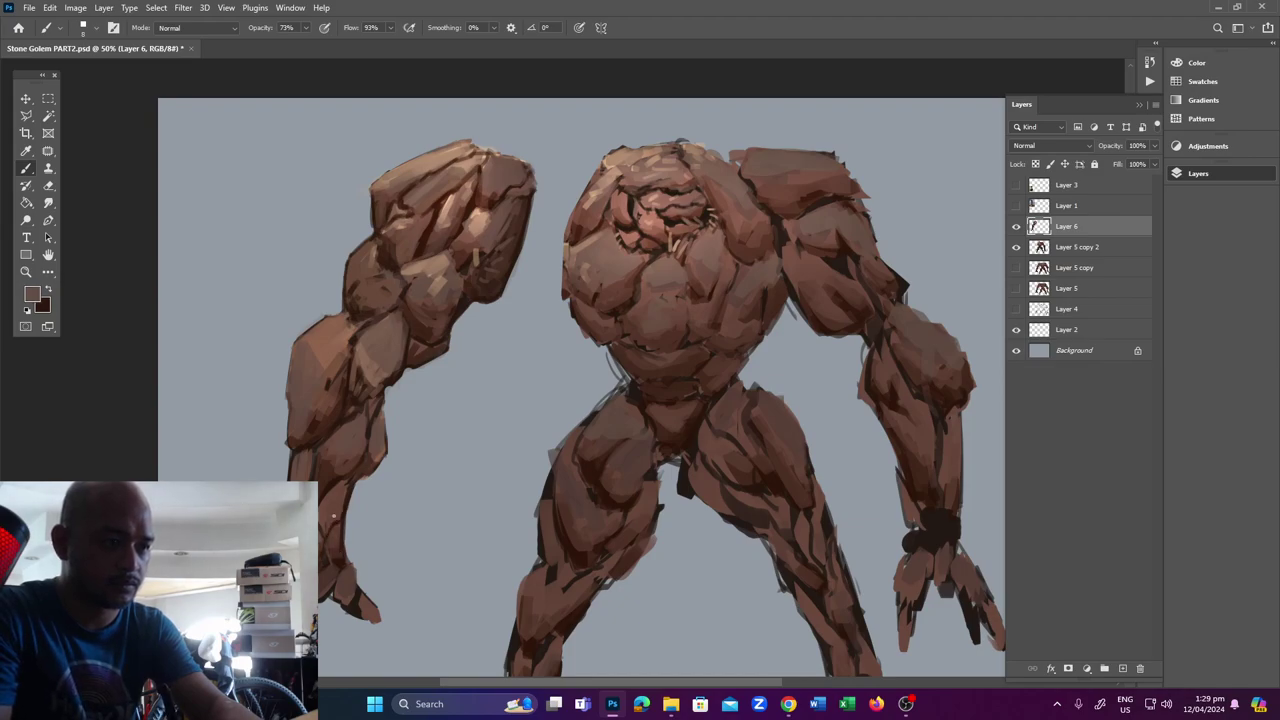
alt+click(384, 357)
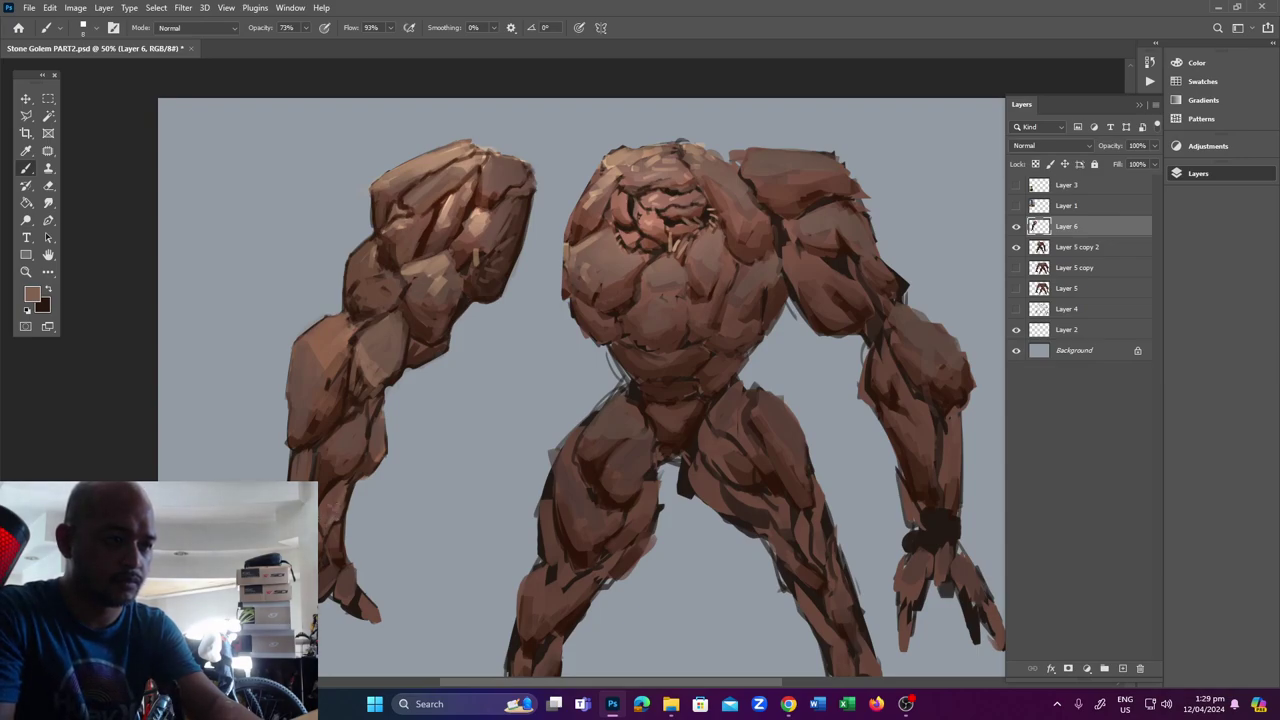
key(x)
key(x)
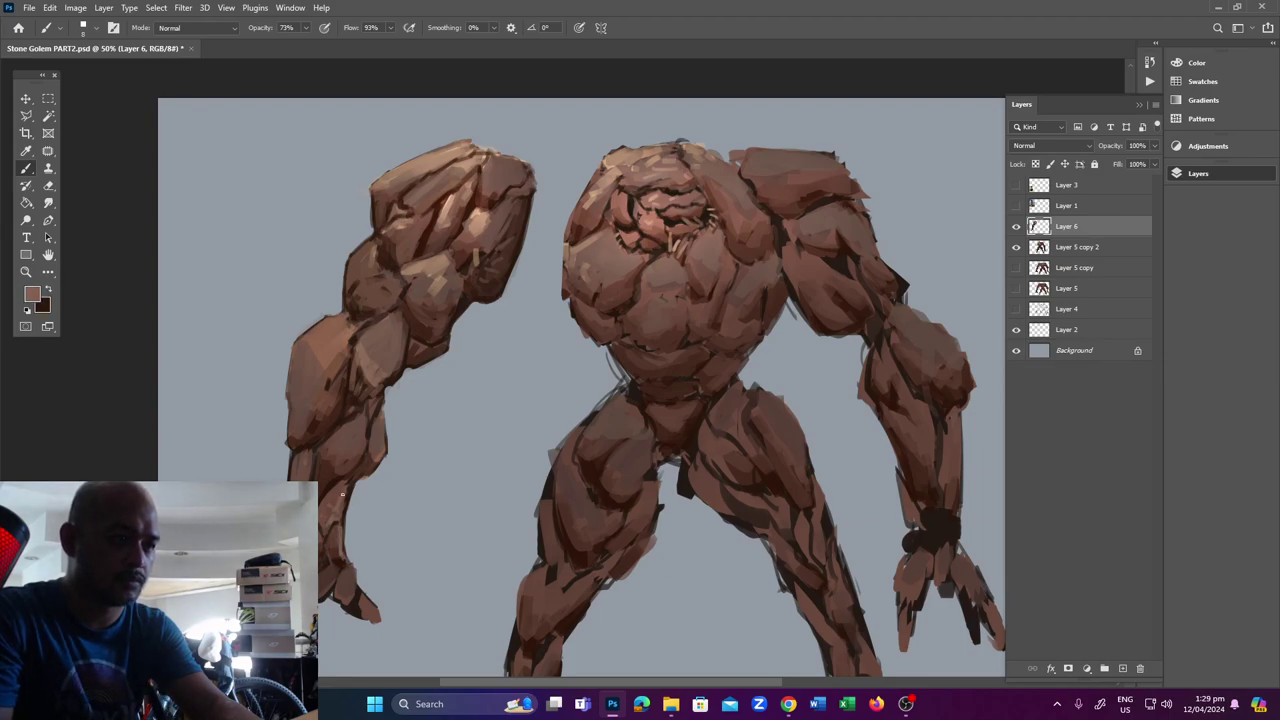
key(x)
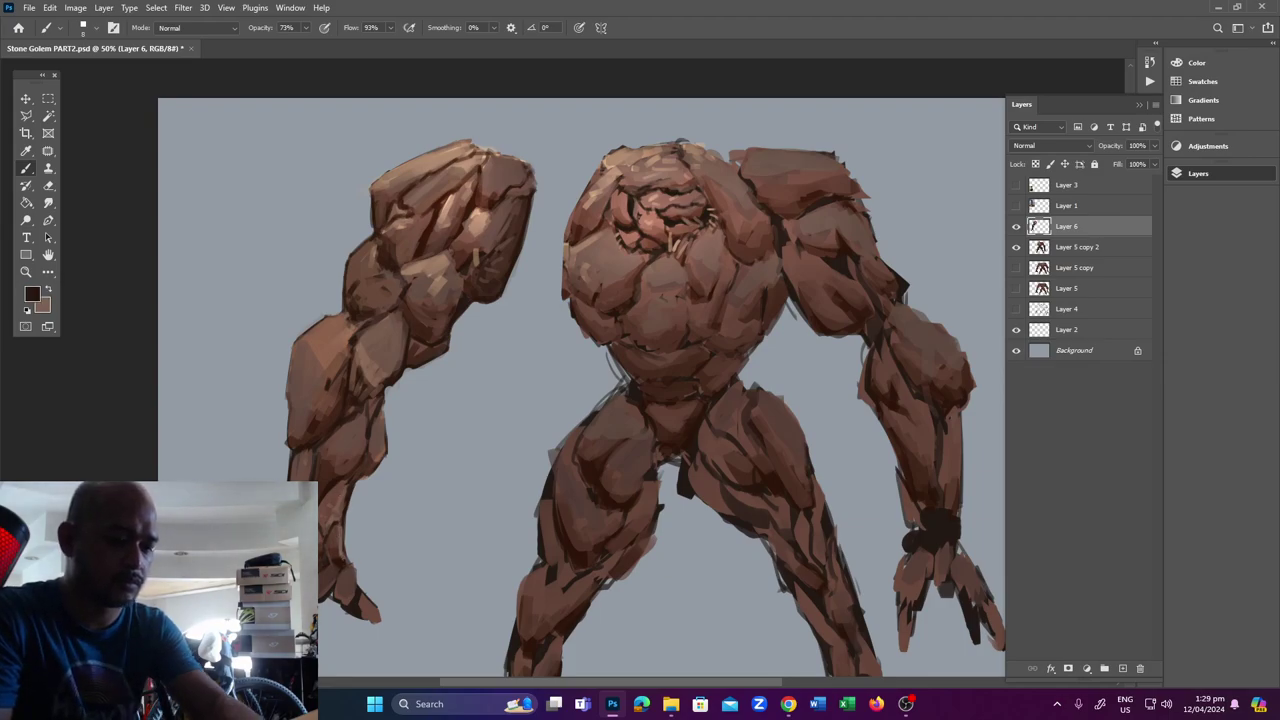
key(x)
Enlarge the brush to size 10 and paint the rock forms on the back of the hand in light and dark brown.
key(bracketright)
key(bracketright)
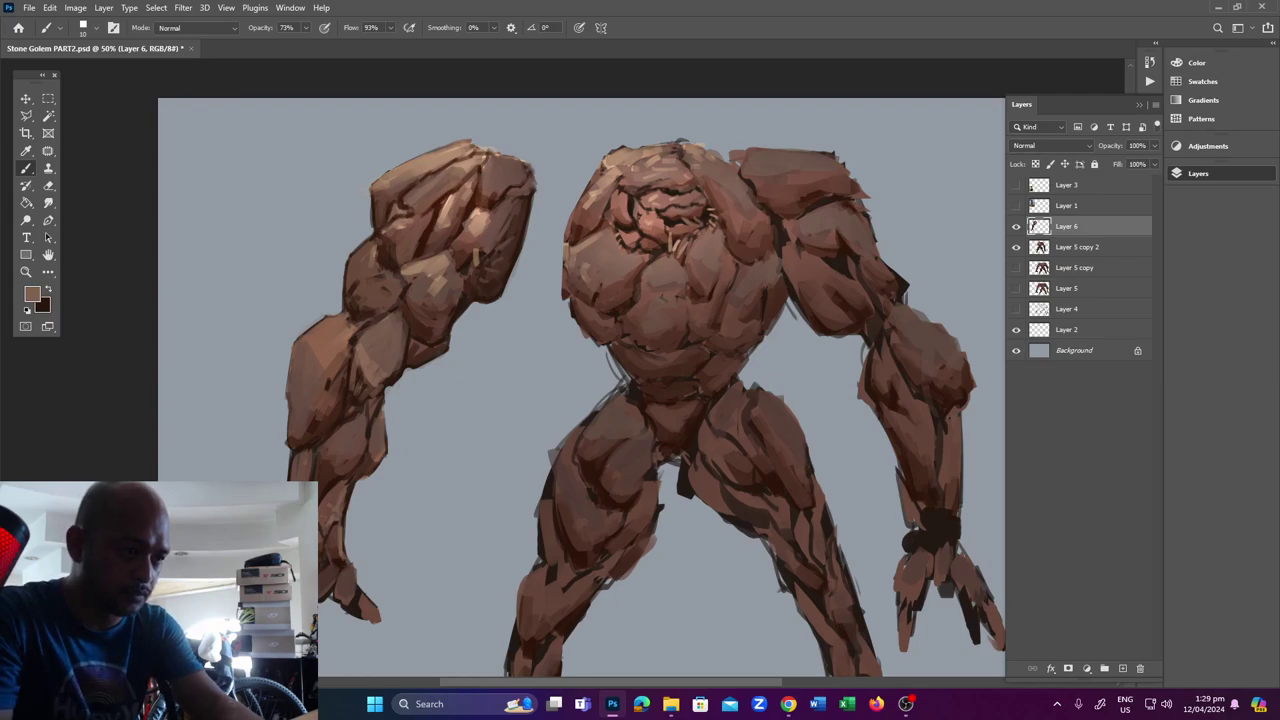
key(h)
drag(332, 565, 359, 607)
key(x)
key(h)
key(h)
key(x)
key(h)
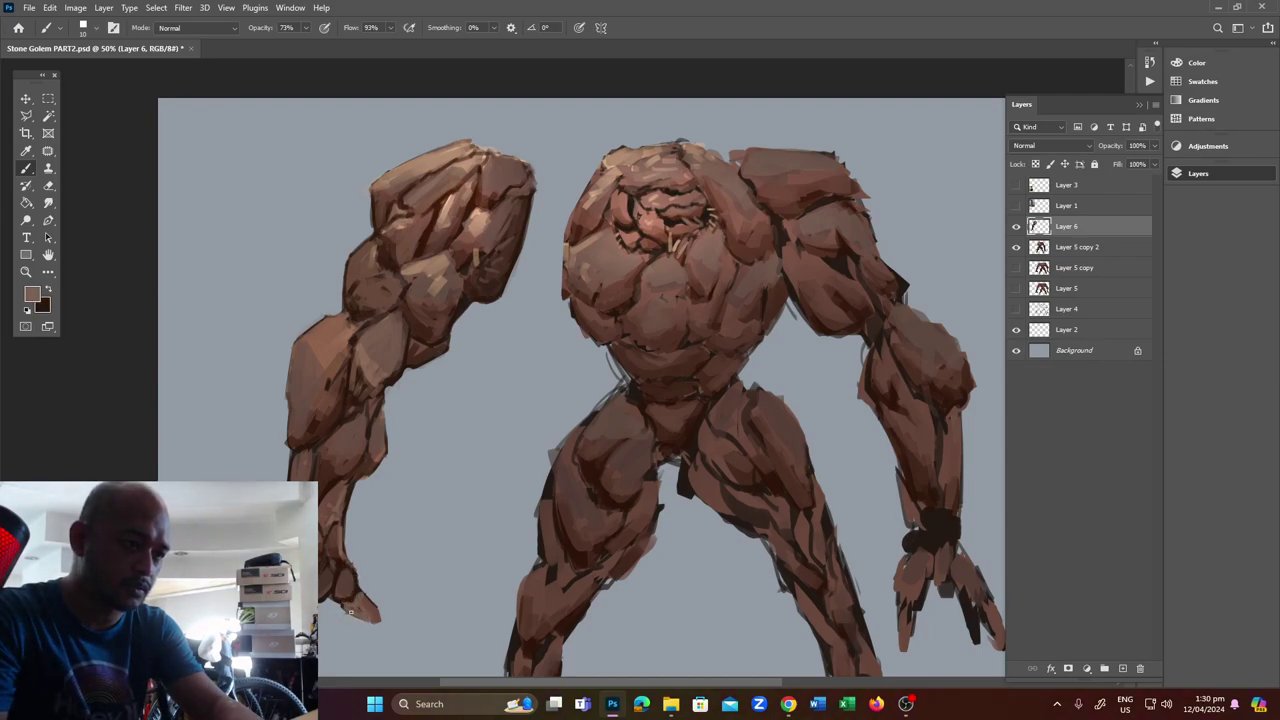
Shape the innermost finger and its tip with alternating dark brown outlines and lighter brown planes.
key(x)
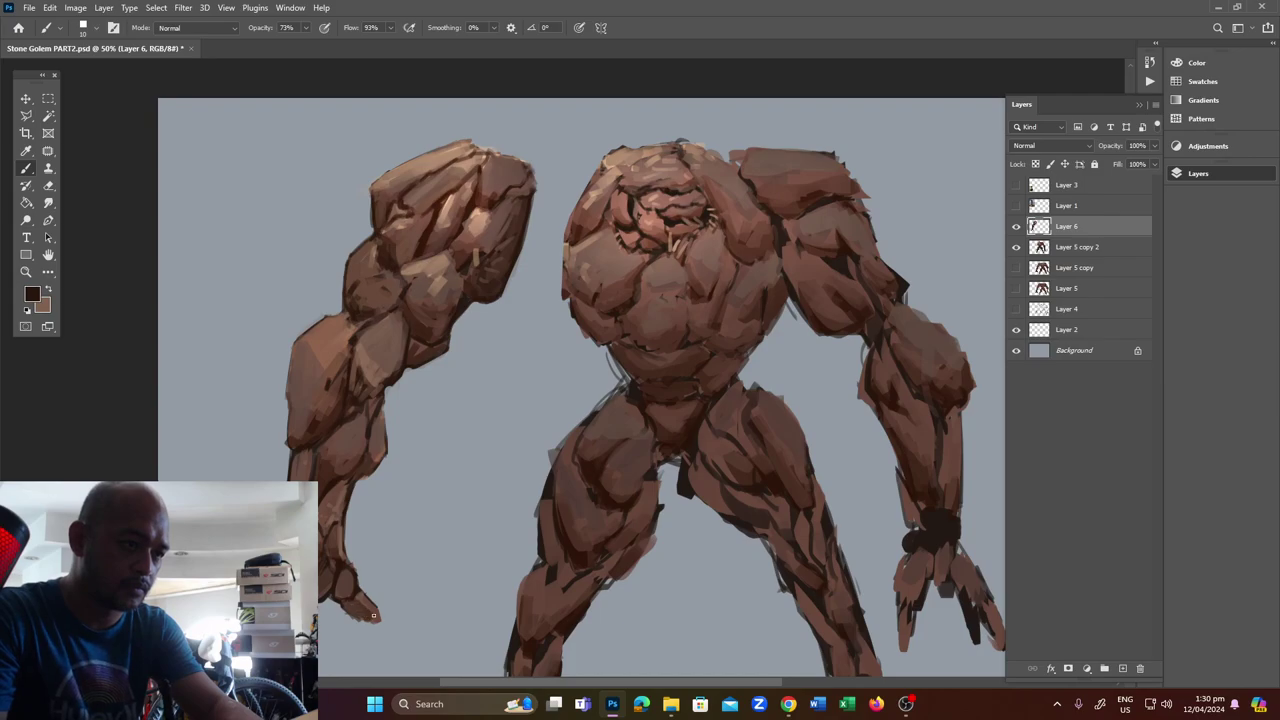
key(x)
key(x)
key(x)
key(x)
mouse_move(368, 604)
mouse_down()
mouse_move(357, 617)
mouse_move(374, 621)
mouse_up()
key(x)
key(x)
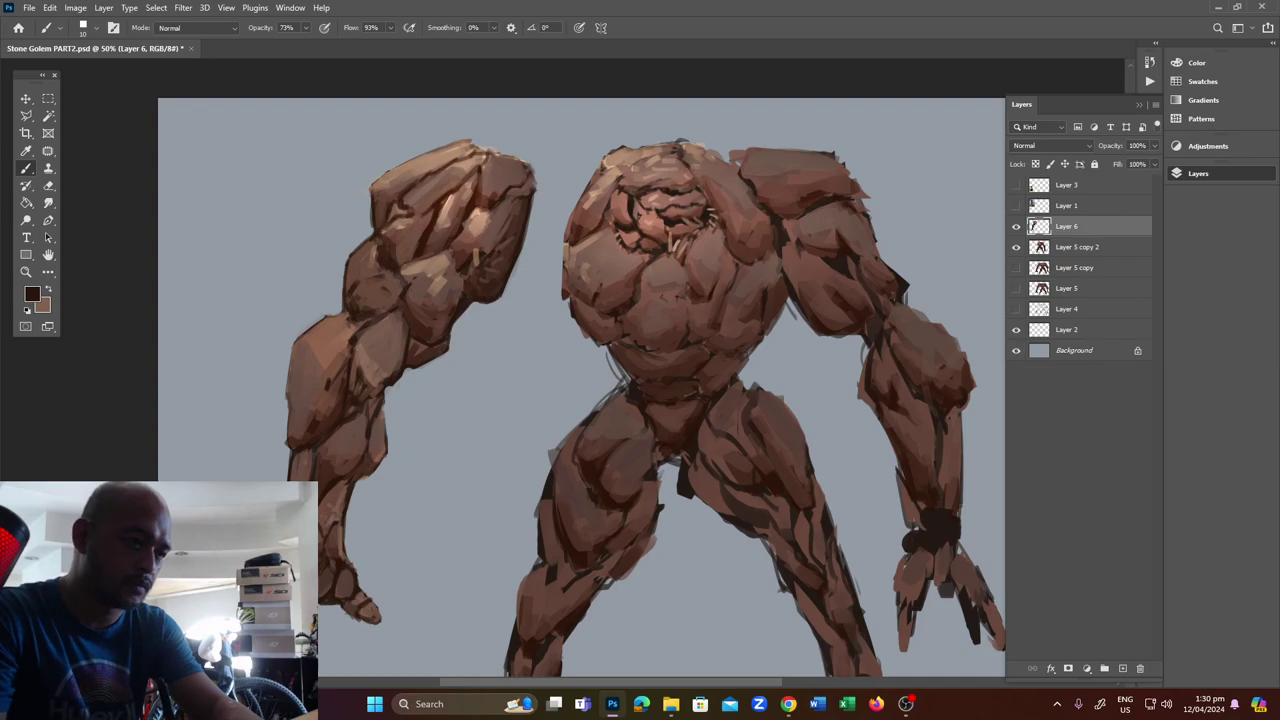
key(x)
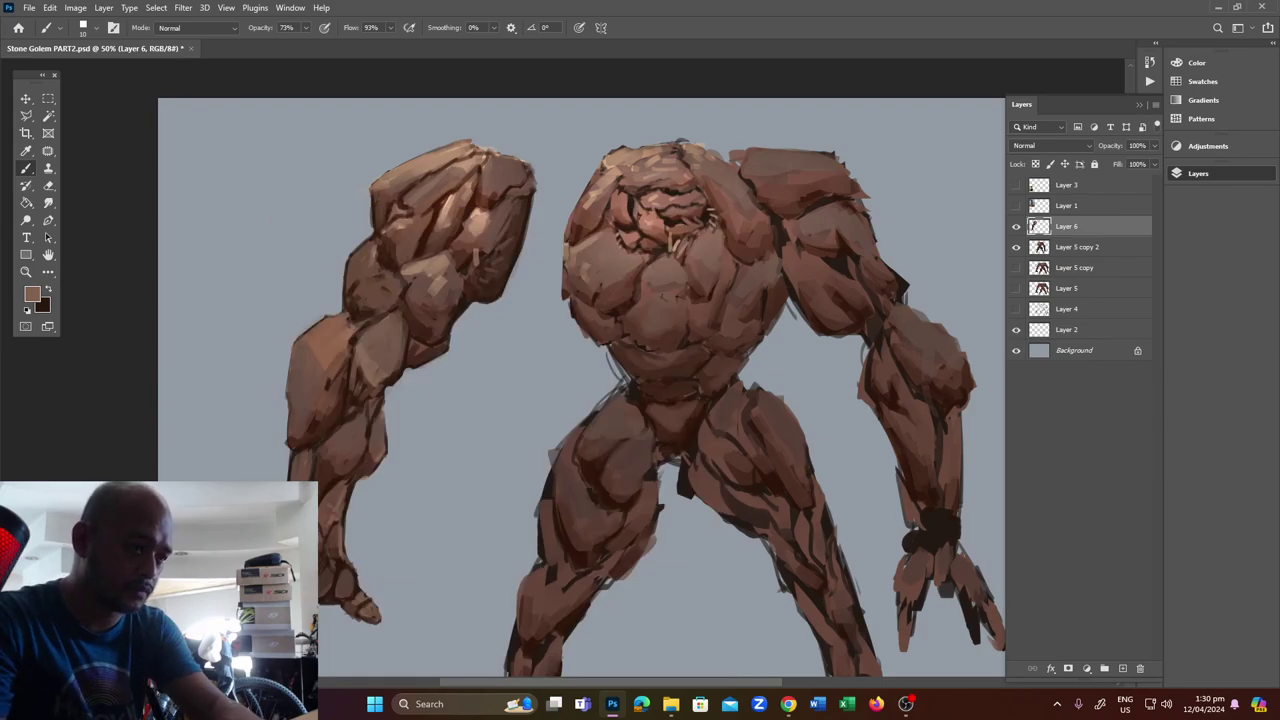
key(x)
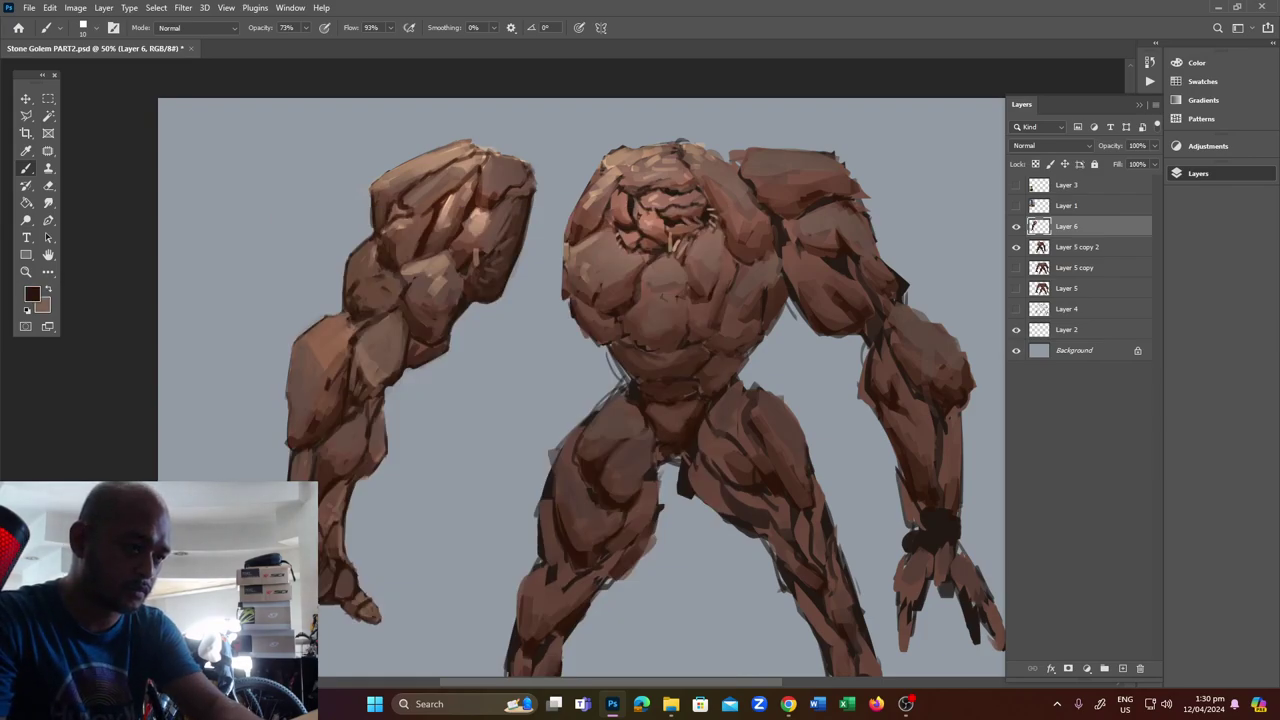
Trim the hand's edges with the eraser and touch them up with dark and light brown.
key(e)
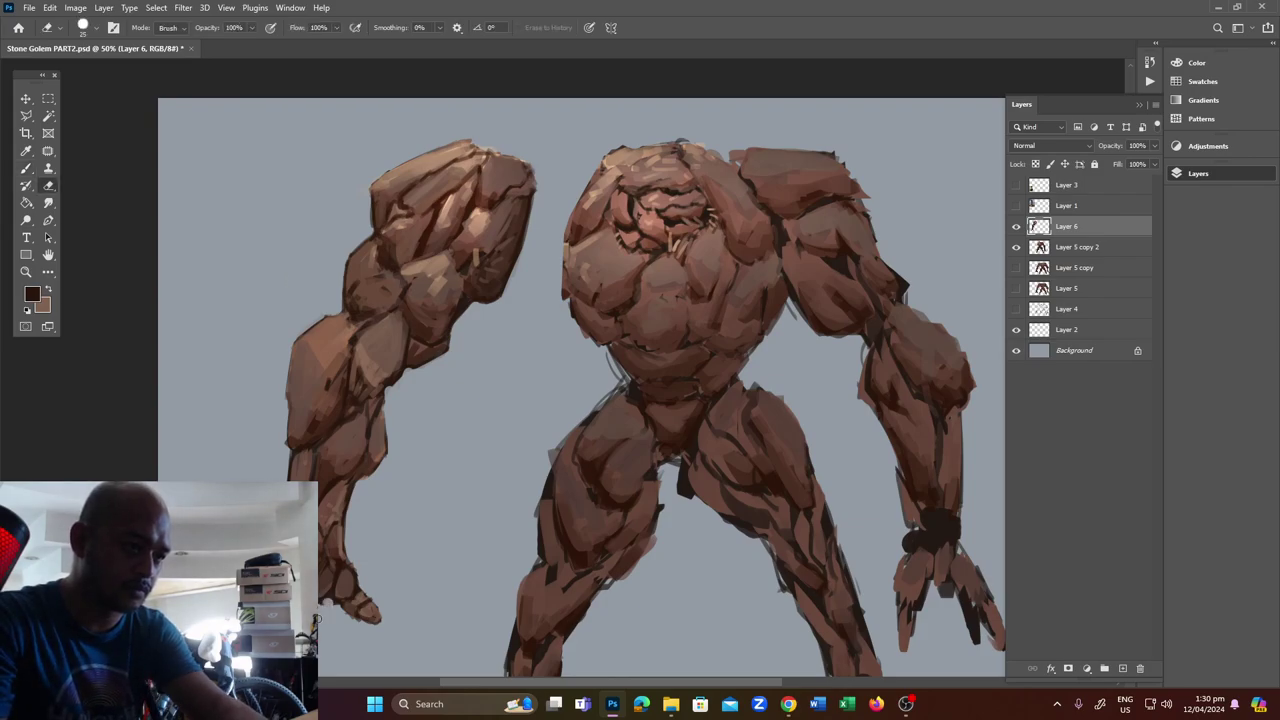
key(b)
key(x)
key(x)
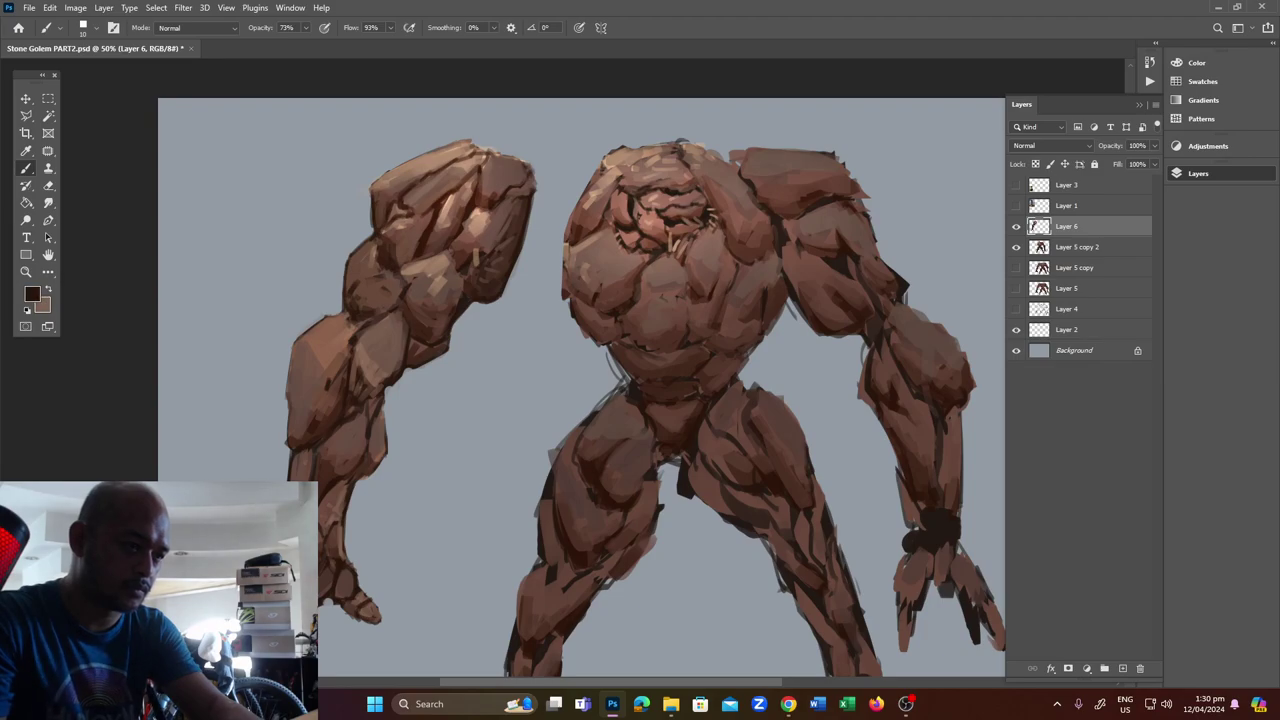
key(e)
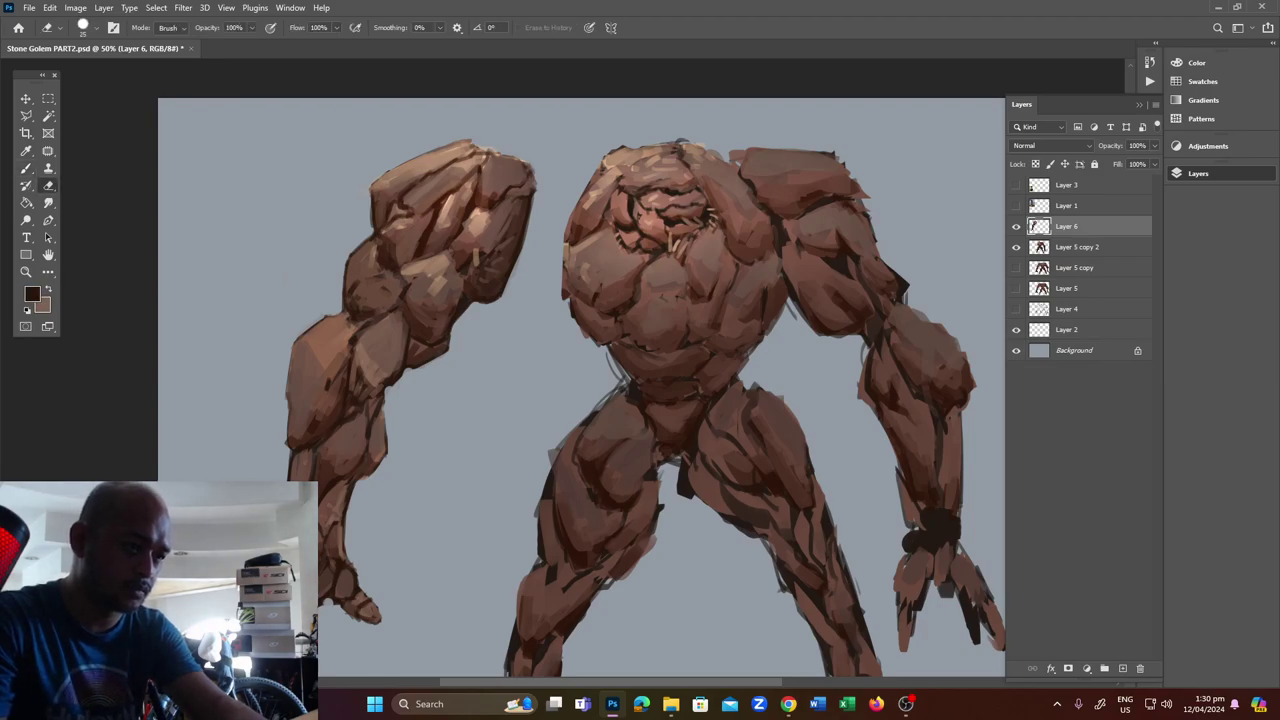
key(b)
key(x)
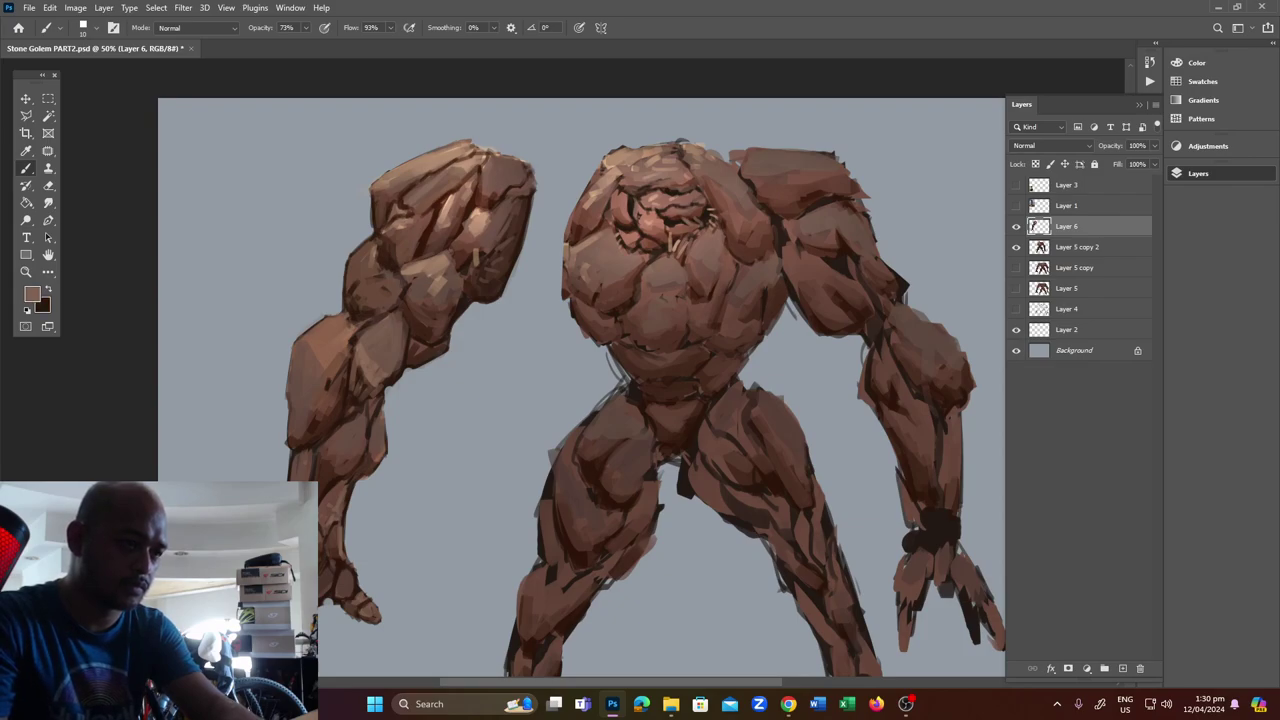
Brighten the forearm's highlights with the Dodge tool at 40% exposure and move the arm against the torso.
key(o)
mouse_move(371, 500)
mouse_down()
mouse_move(371, 371)
mouse_move(341, 387)
mouse_move(367, 365)
mouse_up()
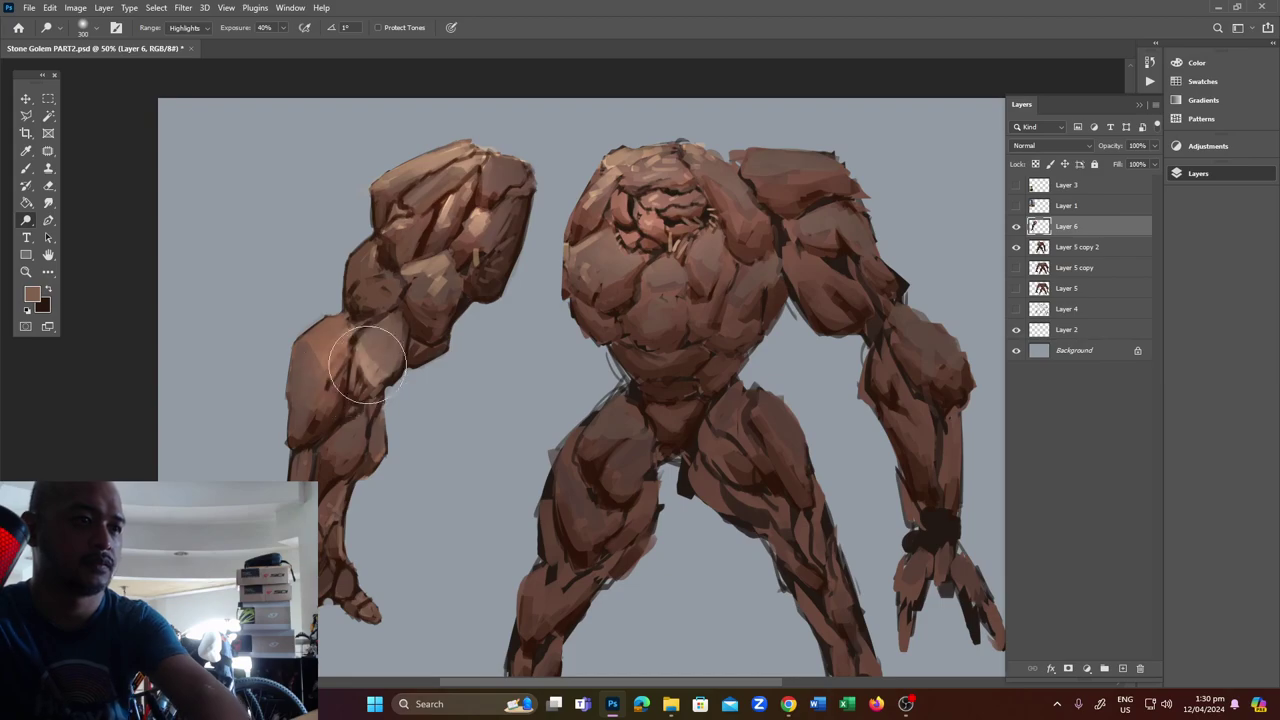
key(z)
alt+click(434, 436)
key(v)
mouse_move(435, 398)
mouse_down()
mouse_move(480, 396)
mouse_move(455, 404)
mouse_move(484, 365)
mouse_up()
Paint a pointed rock on the outer elbow in dark brown and fill its face with lighter brown.
key(z)
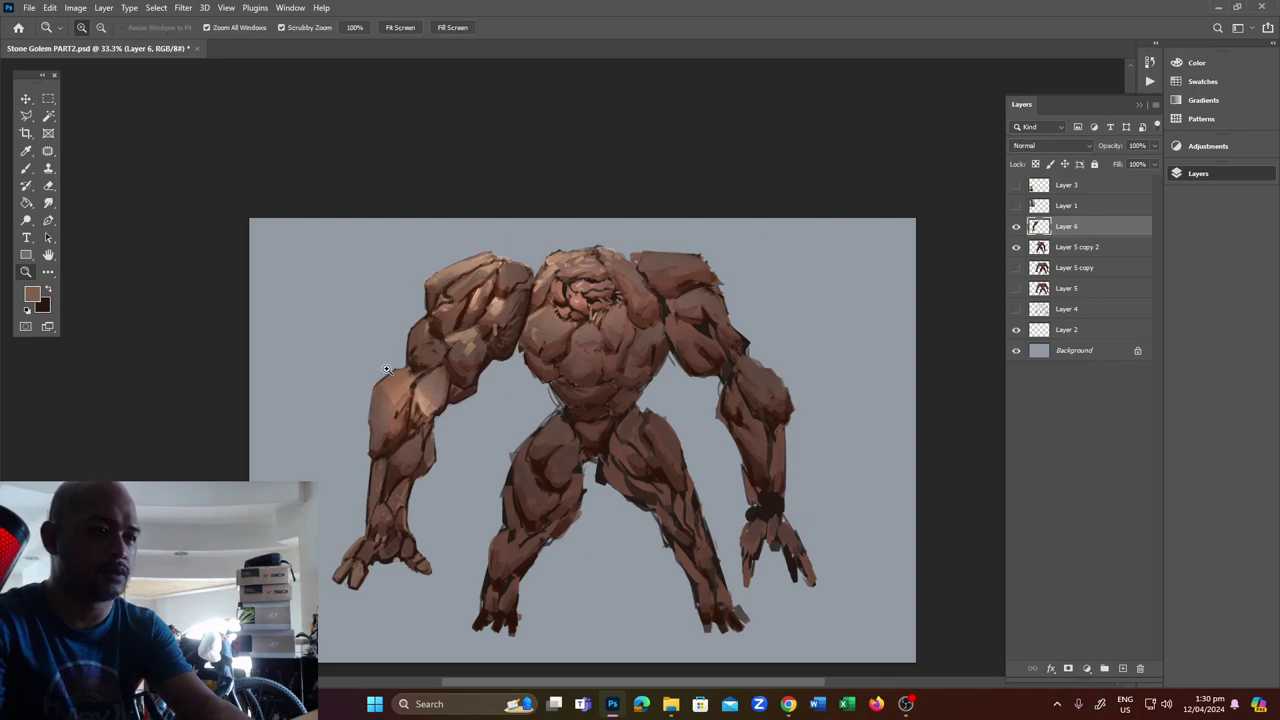
double_click(387, 370)
key(b)
key(x)
mouse_move(369, 390)
mouse_down()
mouse_move(404, 344)
mouse_move(420, 364)
mouse_move(386, 368)
mouse_up()
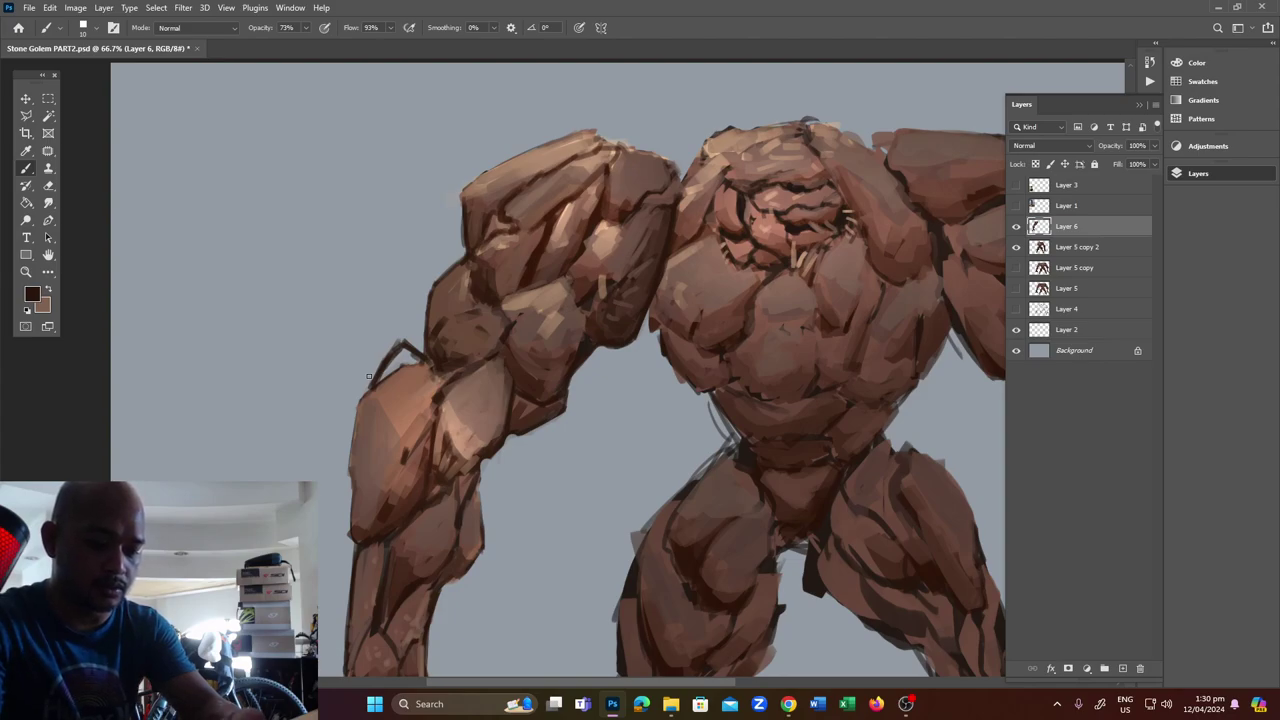
mouse_move(404, 350)
mouse_down()
mouse_move(380, 378)
mouse_move(401, 352)
mouse_up()
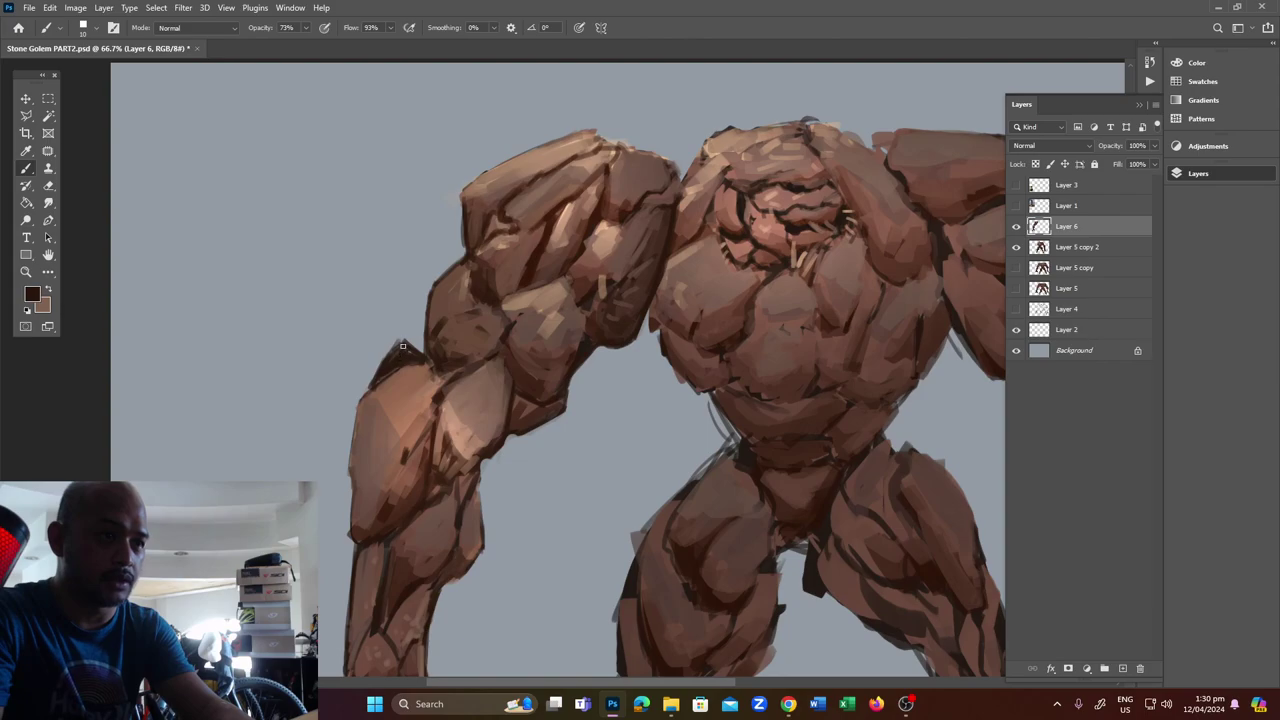
key(x)
mouse_move(400, 352)
mouse_down()
mouse_move(383, 378)
mouse_move(409, 357)
mouse_up()
Add a small rock bump on the forearm's outer edge and refine the elbow point in dark and light brown.
key(x)
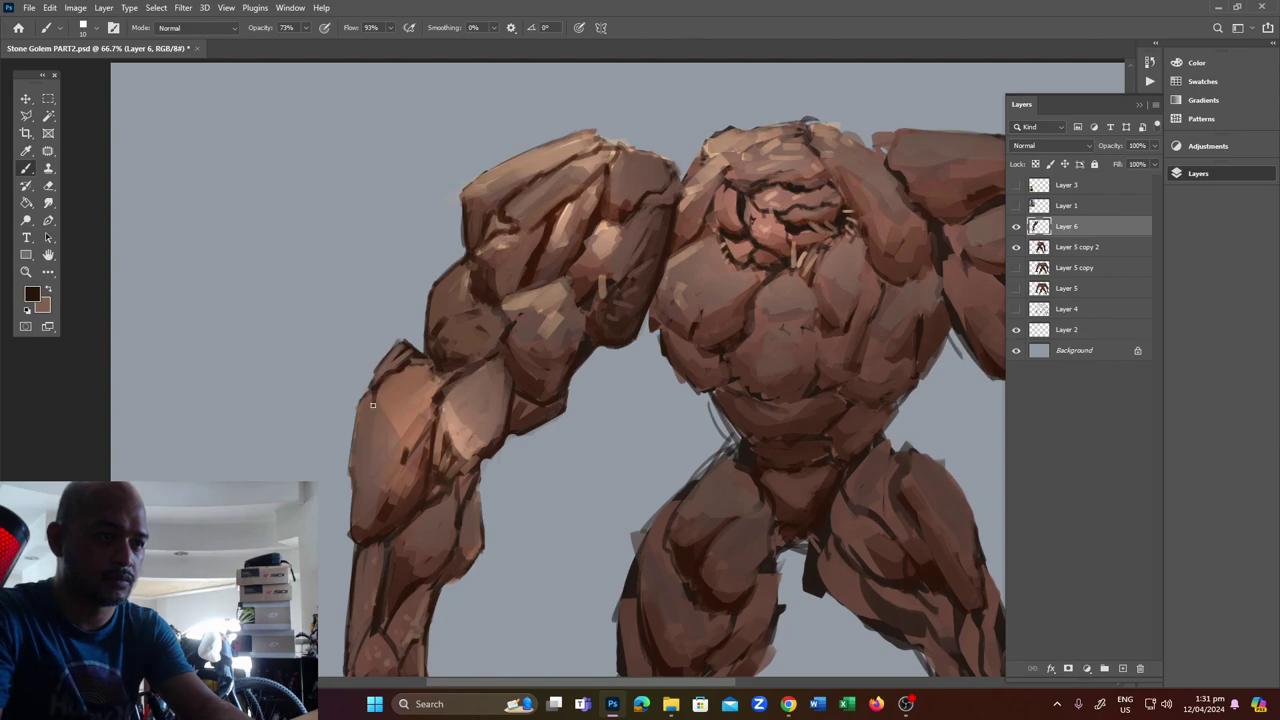
drag(358, 410, 354, 420)
key(x)
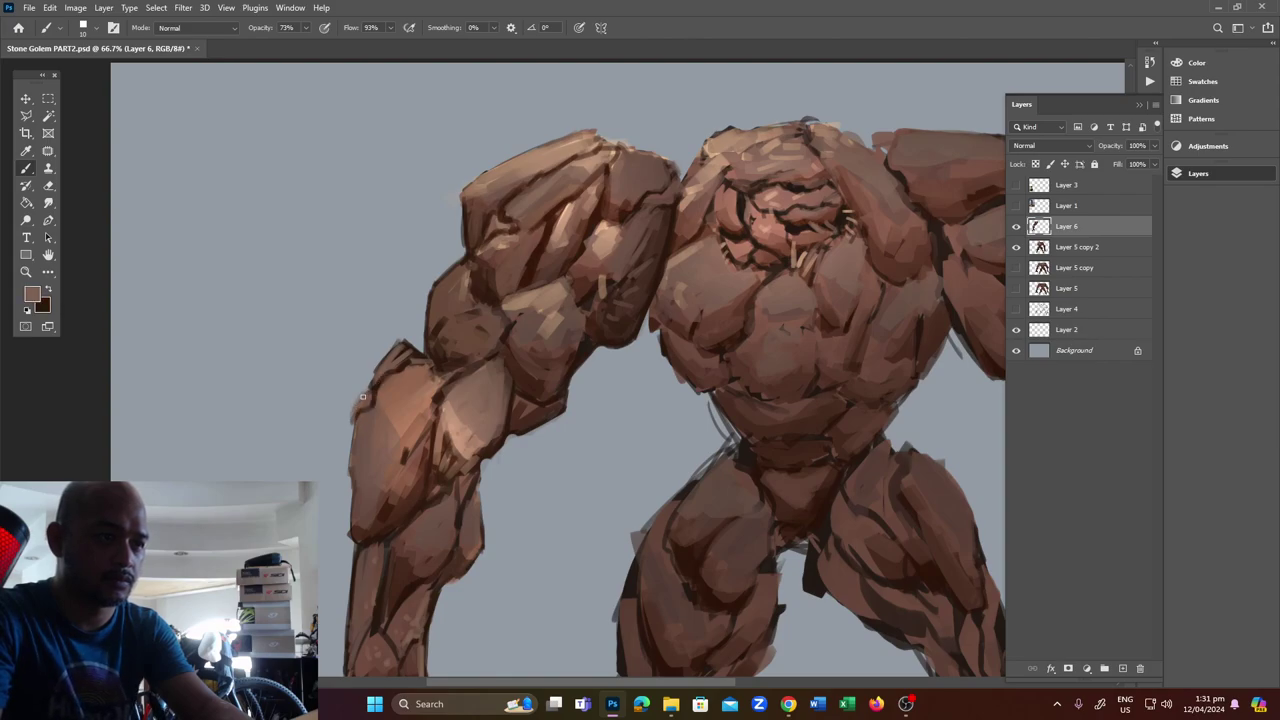
key(x)
key(x)
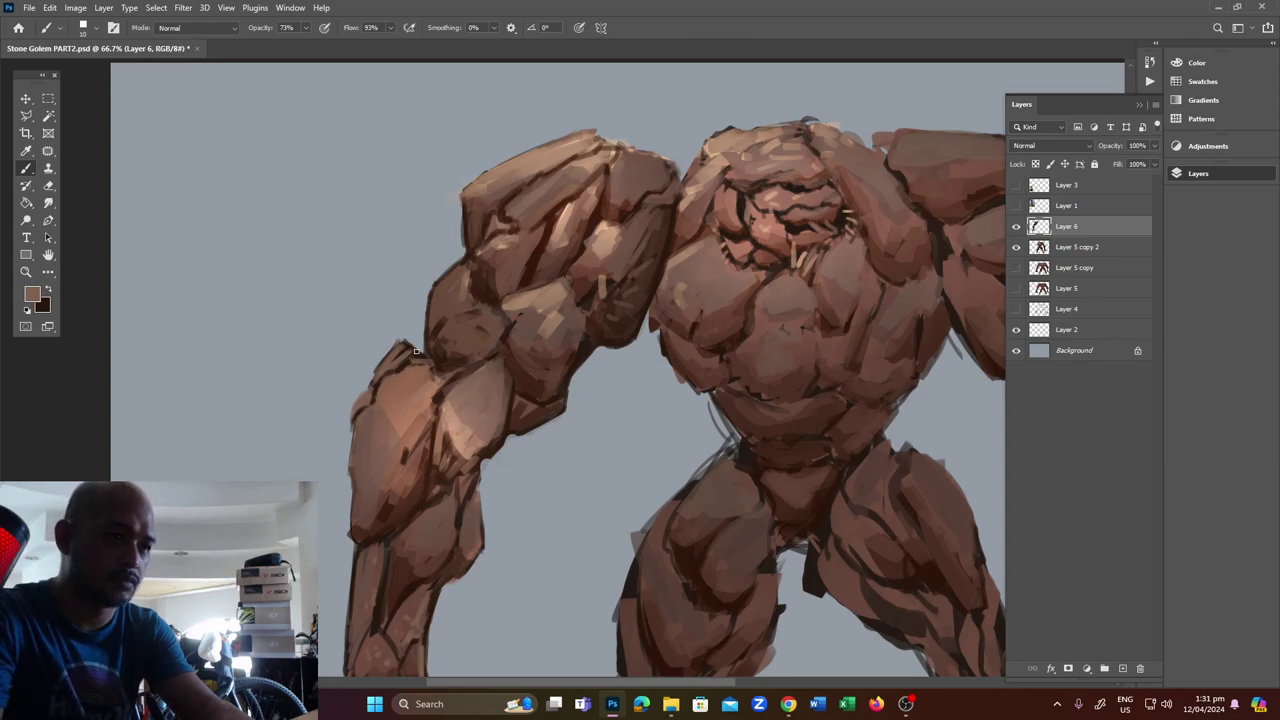
key(x)
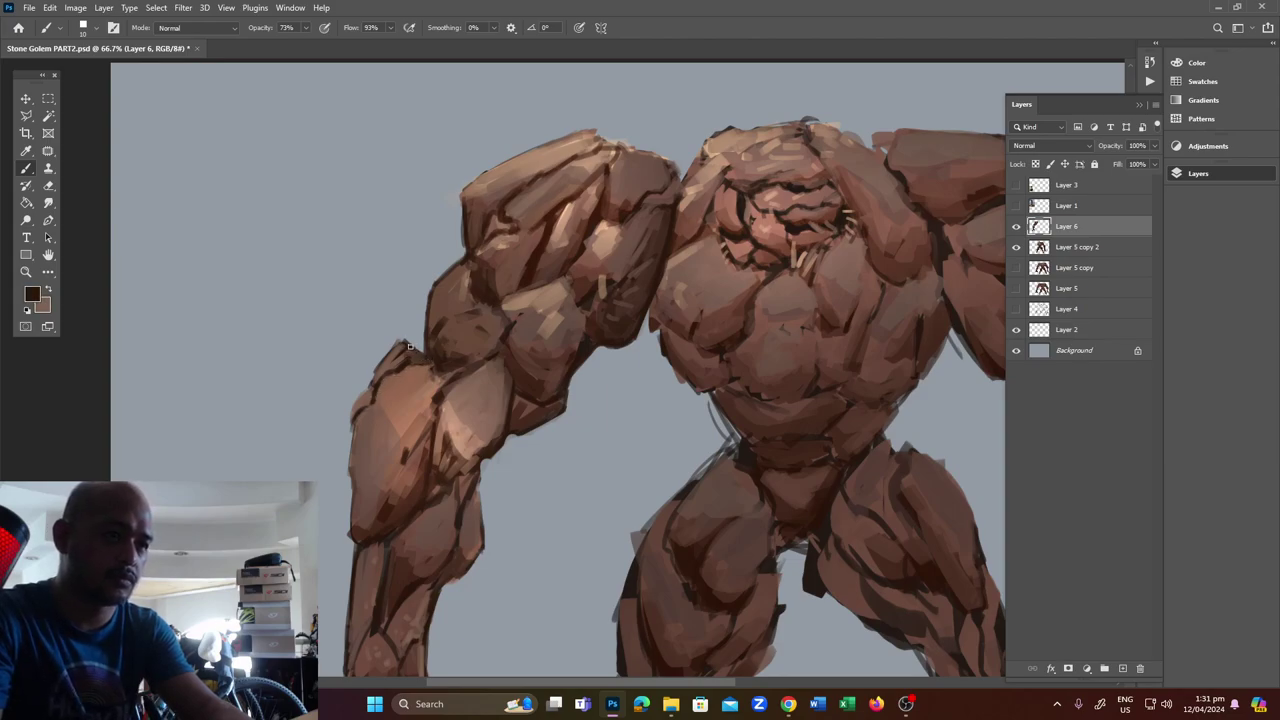
key(x)
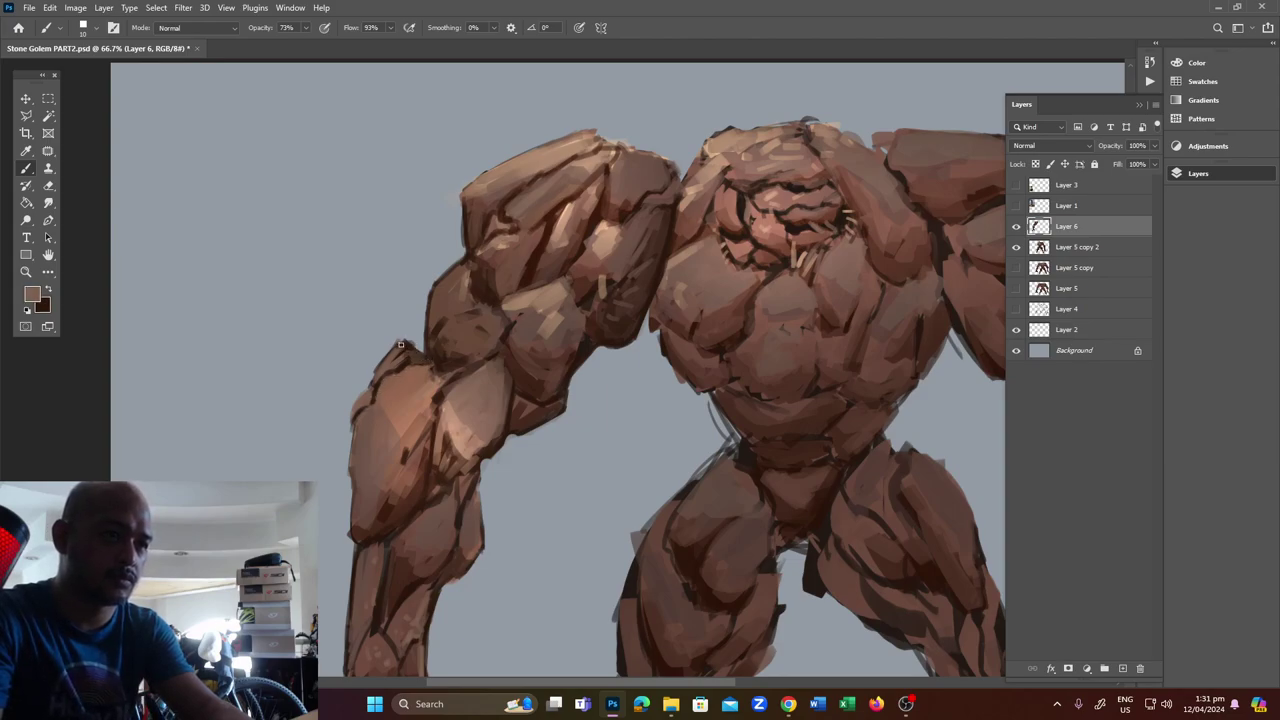
Examine the whole golem to judge how the repainted arm fits the torso and the rest of the figure.
key(z)
alt+click(431, 419)
alt+click(430, 422)
drag(549, 464, 511, 438)
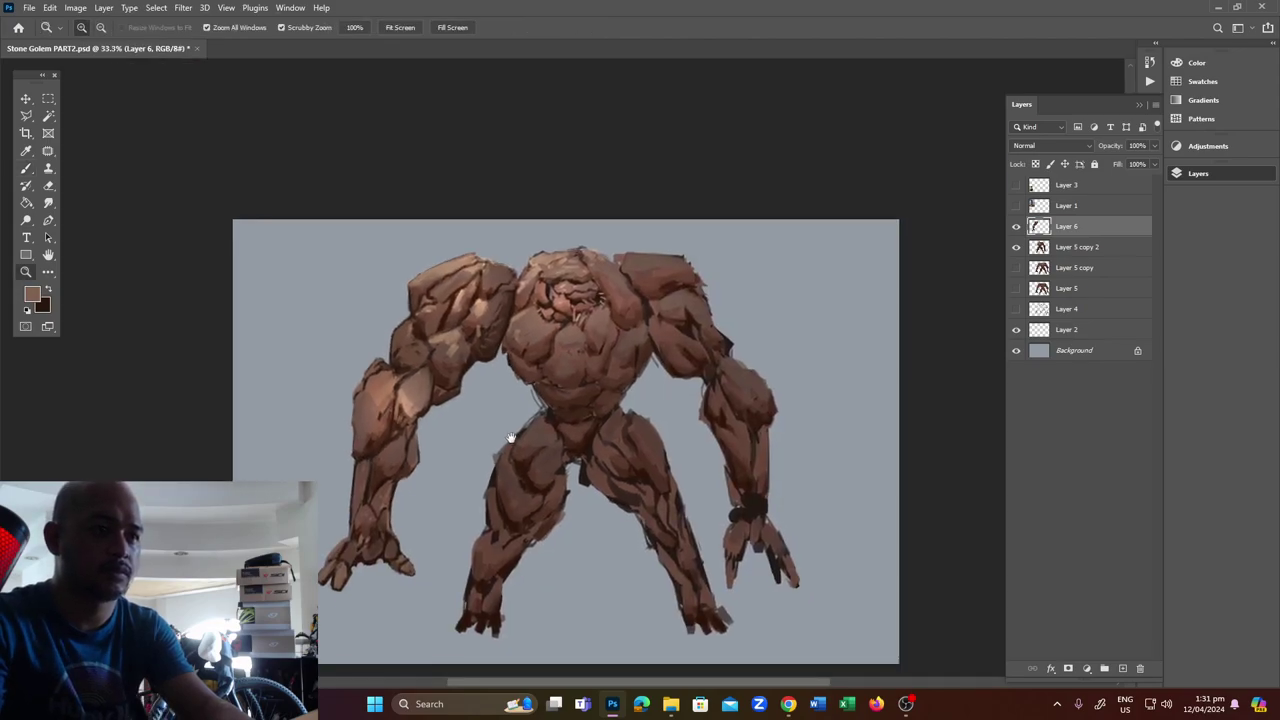
click(538, 388)
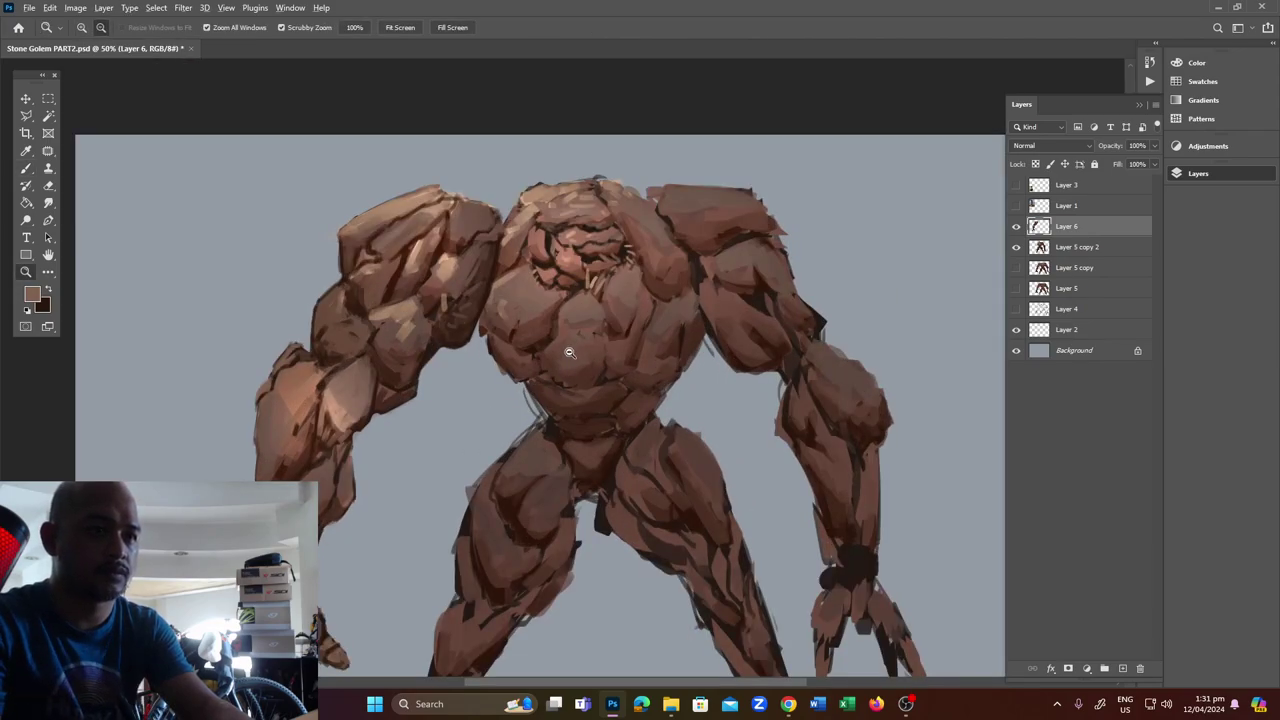
alt+click(571, 352)
alt+click(566, 362)
click(560, 366)
Outline the golem's other, unrefined arm on Layer 5 copy 2 with the Polygonal Lasso and cut it from the body.
key(v)
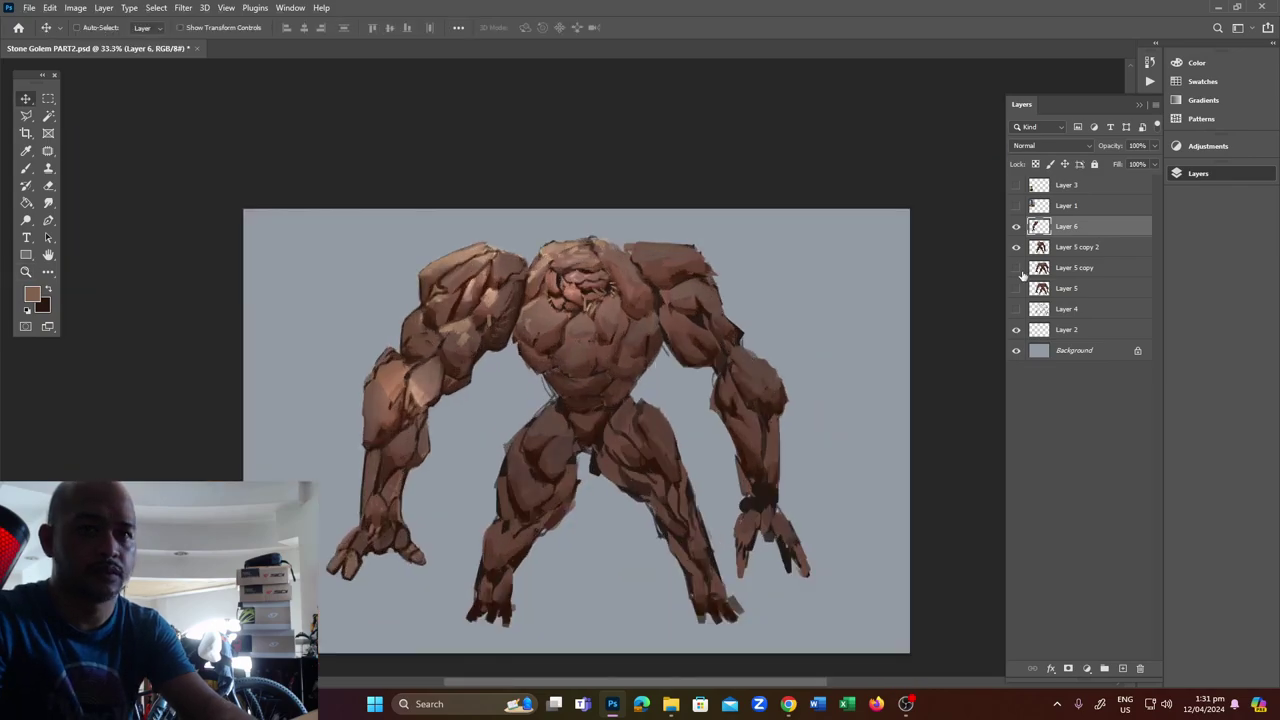
click(1059, 250)
click(1016, 248)
click(1016, 248)
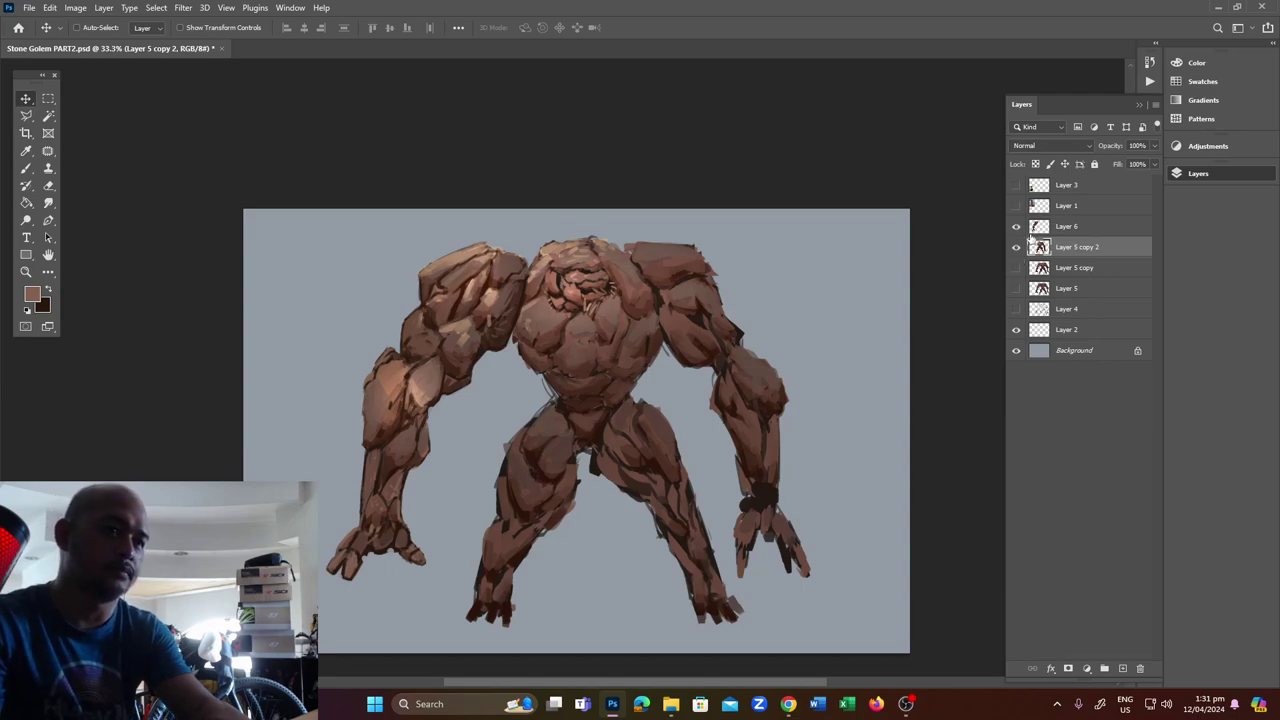
key(l)
drag(625, 241, 652, 292)
mouse_move(670, 366)
mouse_down()
mouse_move(705, 429)
mouse_move(730, 566)
mouse_move(751, 590)
mouse_move(856, 601)
mouse_move(849, 376)
mouse_move(748, 244)
mouse_move(665, 215)
mouse_move(625, 241)
mouse_up()
key(Delete)
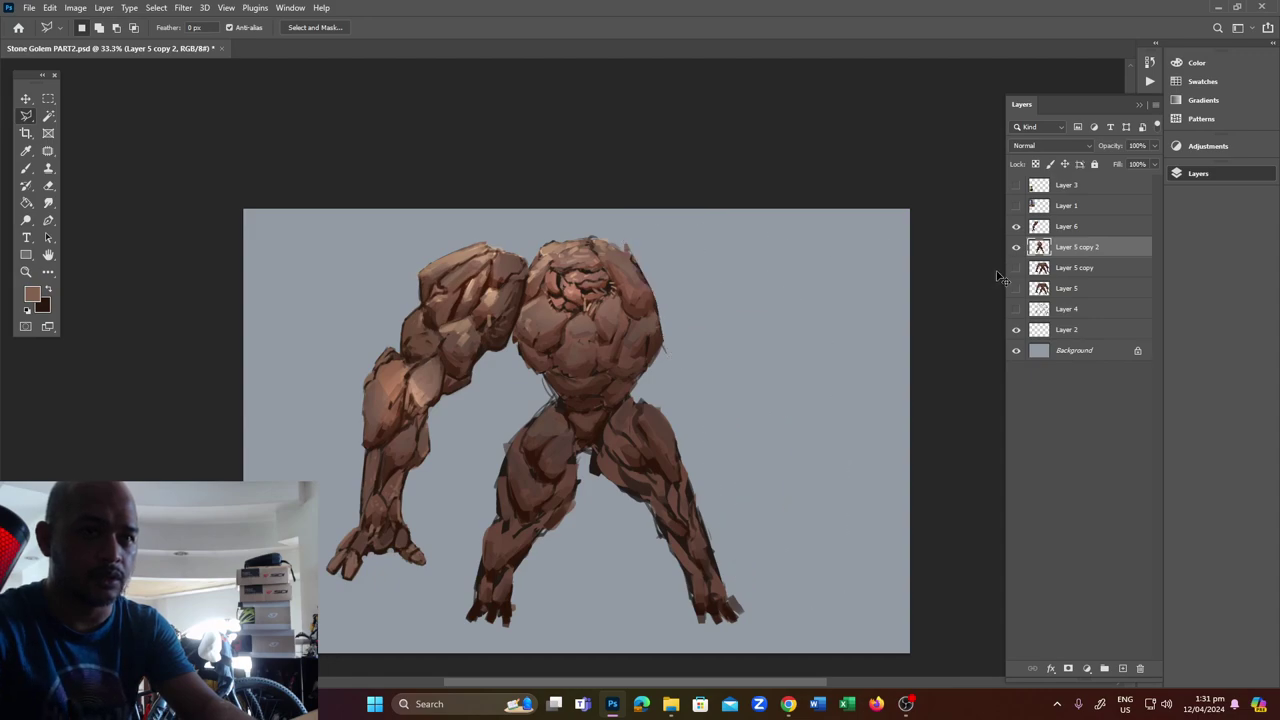
Paste the cut arm onto its own layer, position it beside the torso and hide that layer.
key(ctrl+v)
key(v)
drag(708, 398, 847, 360)
click(1016, 246)
Duplicate the repainted arm on Layer 6, flip the copy horizontally, place it at the opposite shoulder and compare it with the old arm.
click(1105, 229)
drag(1120, 229, 1122, 668)
key(ctrl+t)
right_click(543, 333)
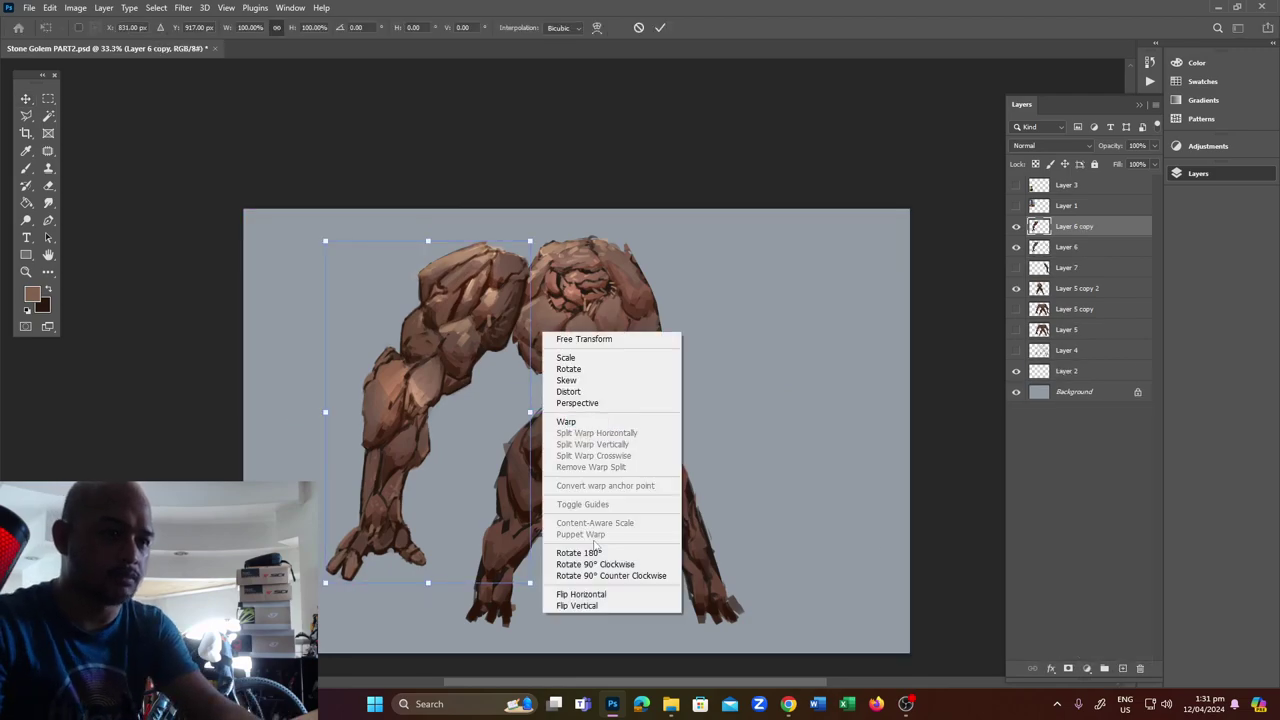
click(581, 594)
drag(468, 344, 689, 334)
key(Return)
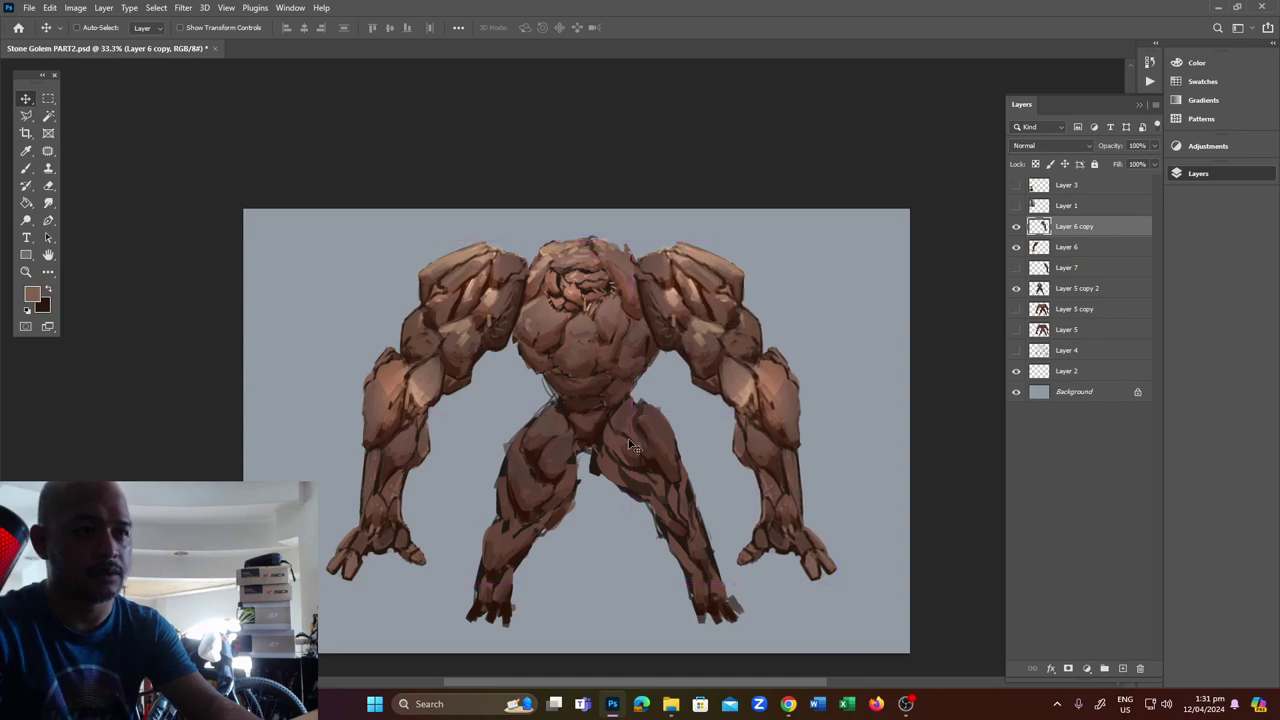
click(1016, 268)
click(1016, 268)
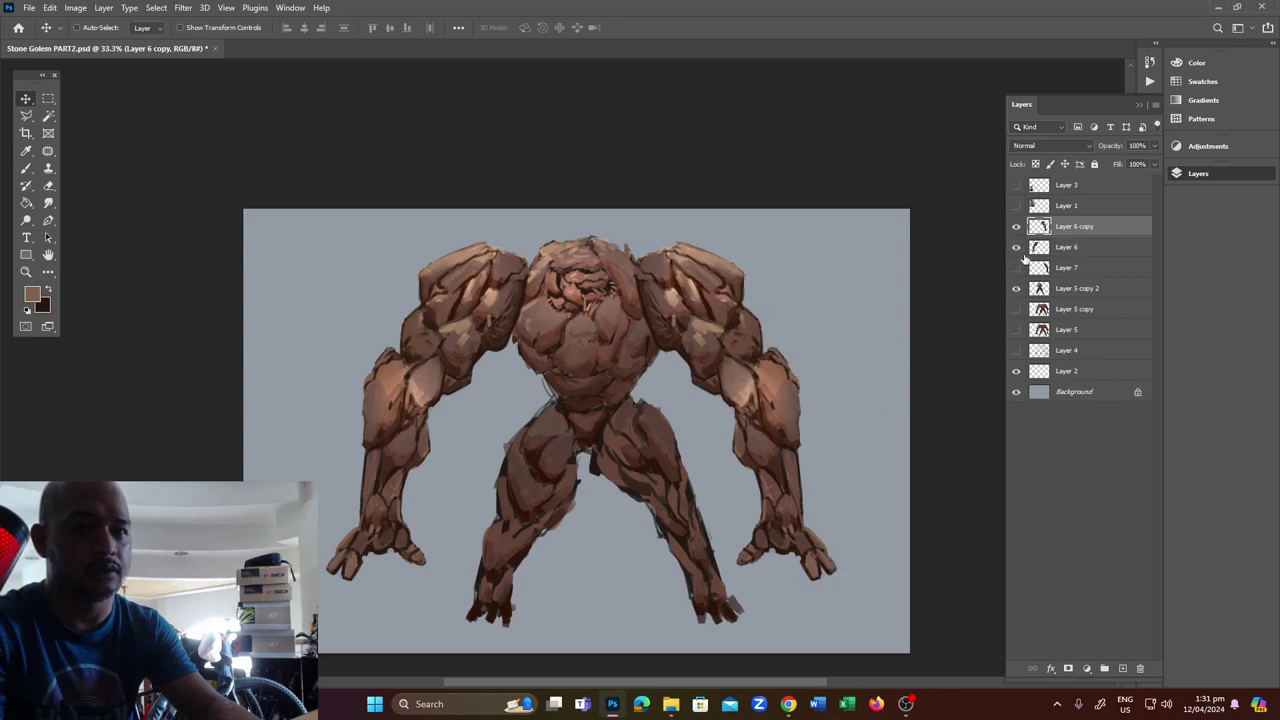
Duplicate both repainted arm layers together and hide the two originals.
shift+click(1098, 252)
drag(1120, 253, 1122, 668)
drag(1016, 268, 1020, 306)
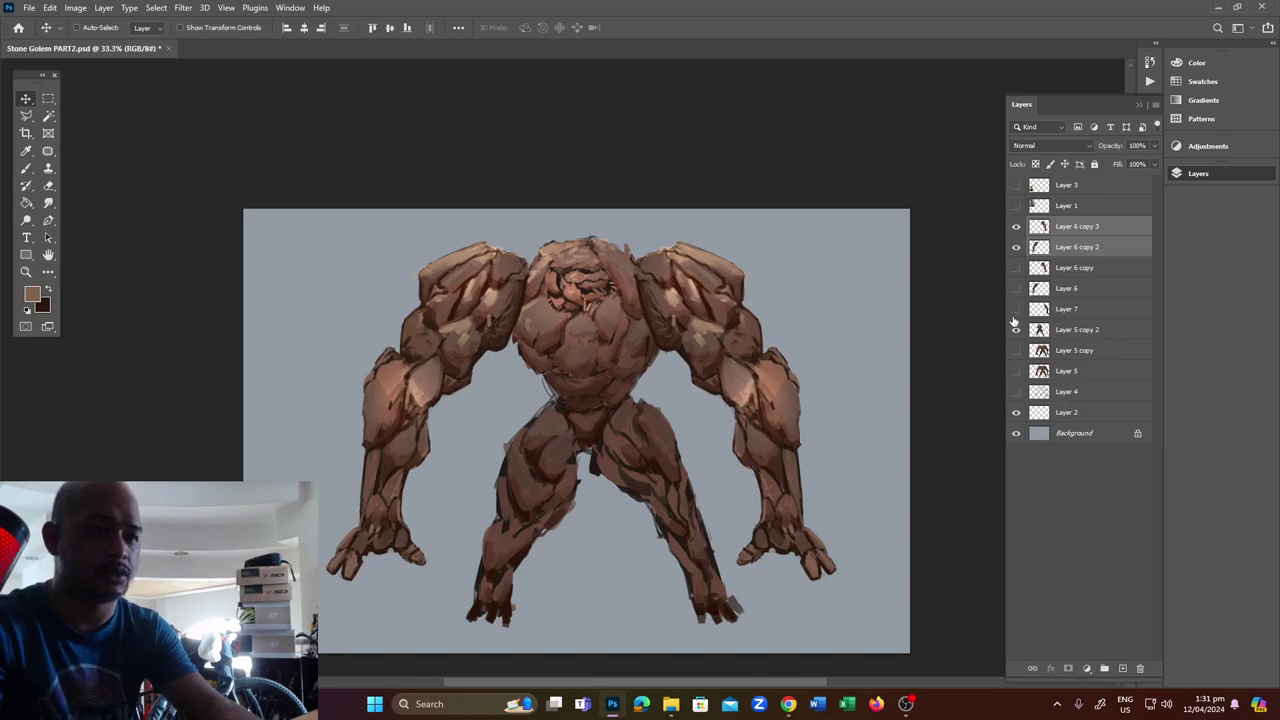
Hide both duplicated arm layers and erase the stray paint around the torso, waist and head outline on Layer 5 copy 2.
click(1016, 226)
click(1016, 247)
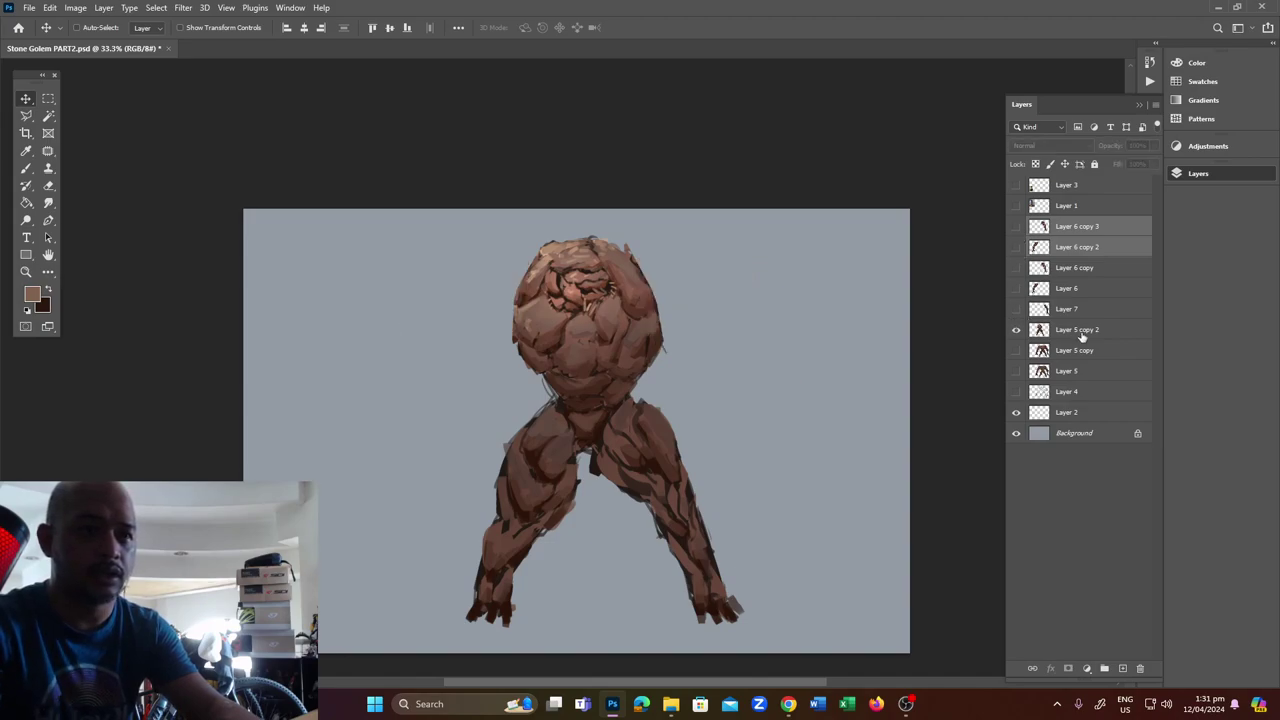
click(1077, 329)
key(e)
click(668, 357)
drag(664, 352, 640, 382)
mouse_move(487, 417)
mouse_down()
mouse_move(482, 400)
mouse_move(497, 421)
mouse_up()
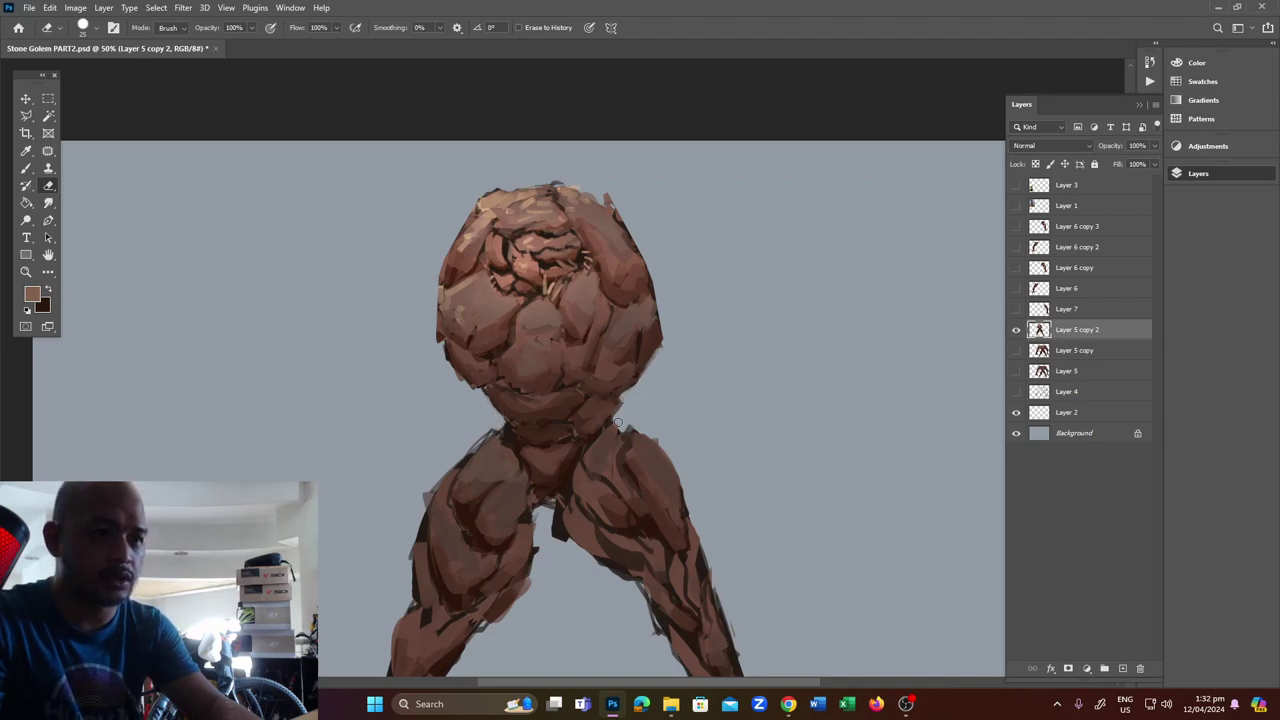
mouse_move(599, 192)
mouse_down()
mouse_move(622, 223)
mouse_move(556, 186)
mouse_up()
Refine the lower end of the shoulder on the torso's shaded side with alternating dark and light brown brush strokes.
key(b)
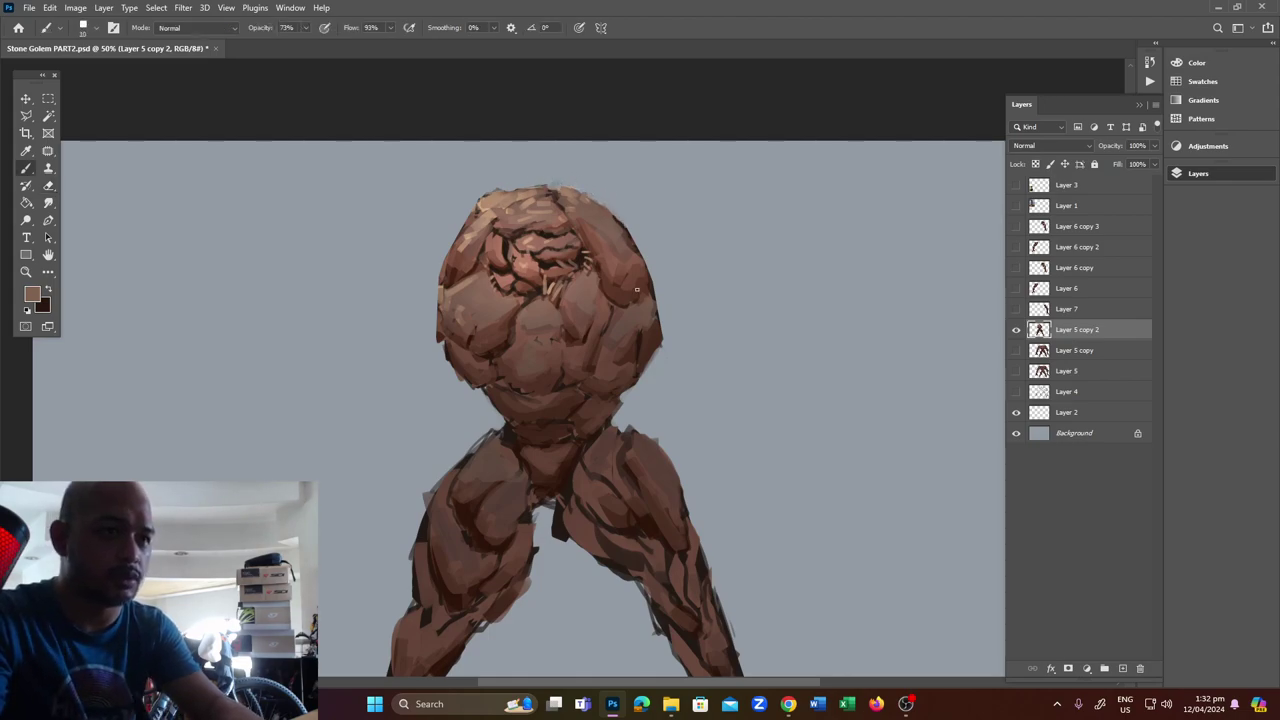
key(x)
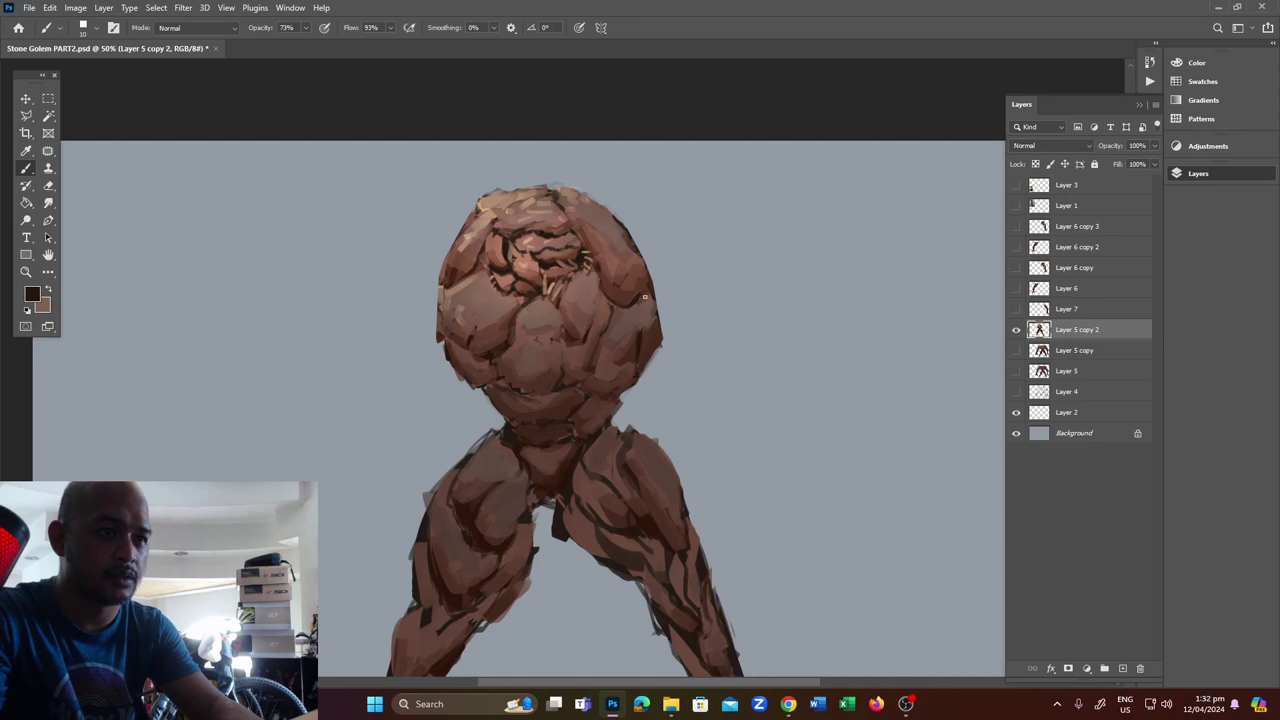
key(x)
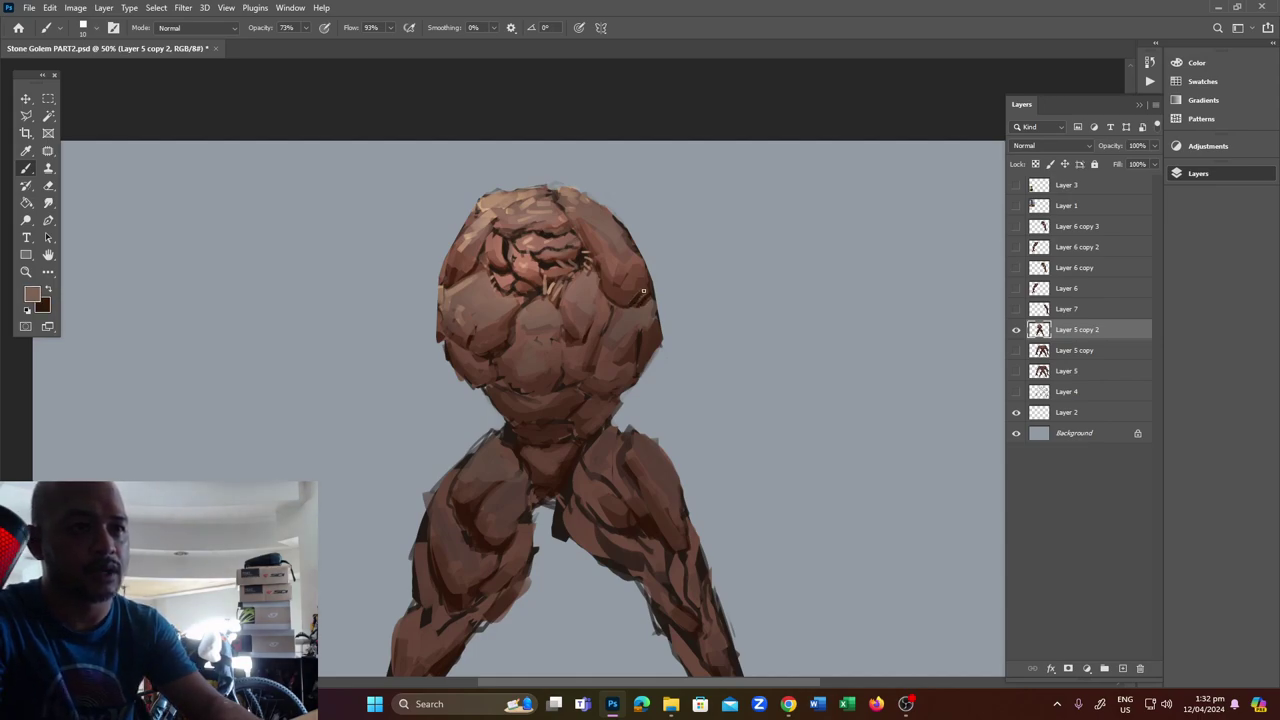
key(x)
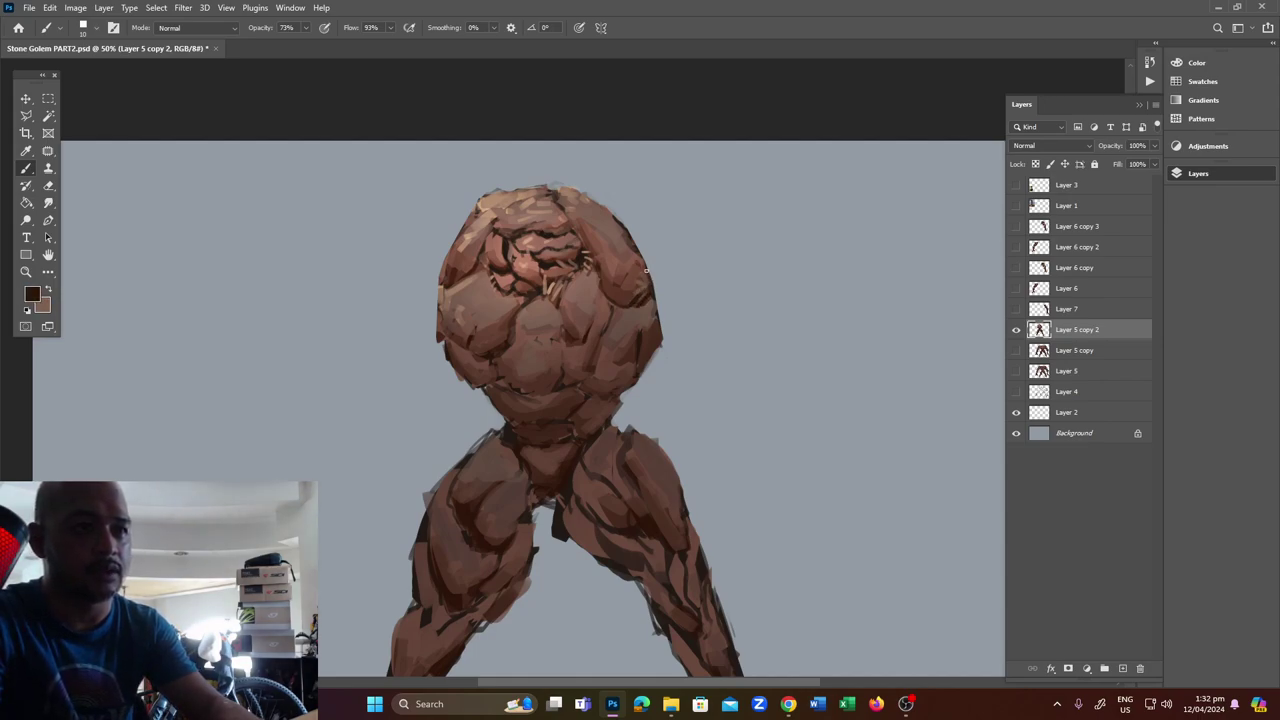
key(x)
key(x)
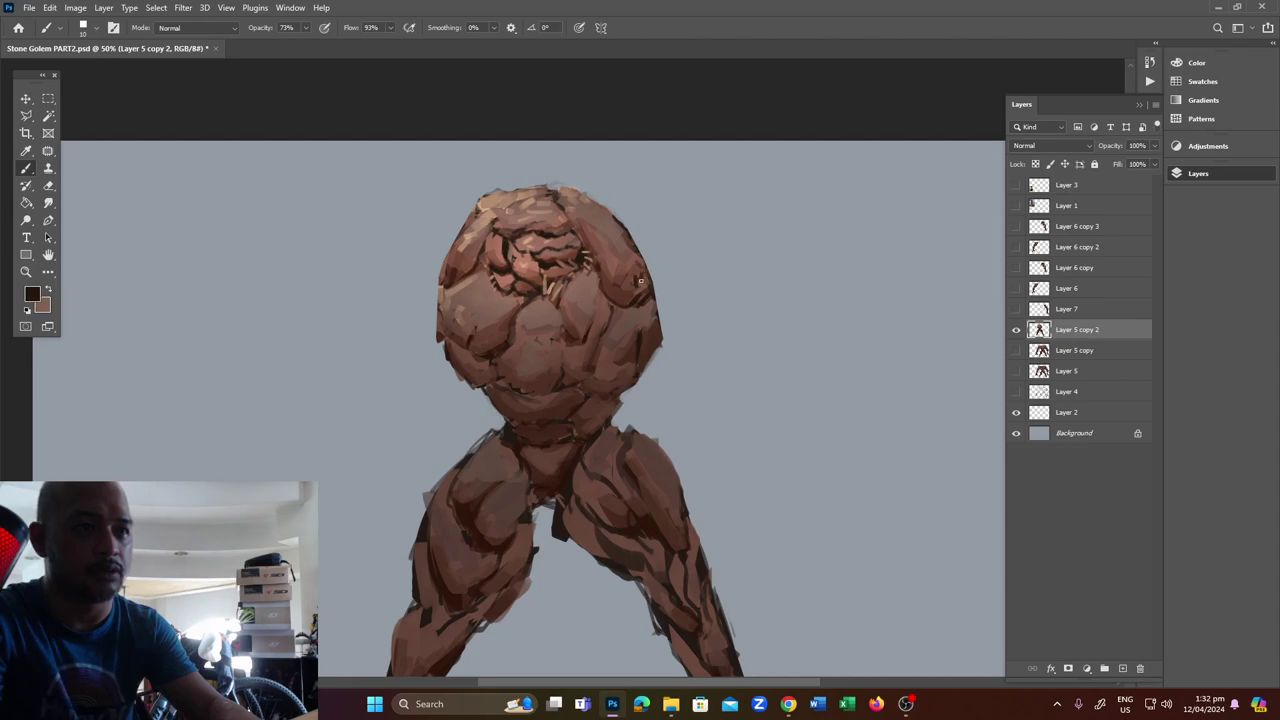
key(x)
key(x)
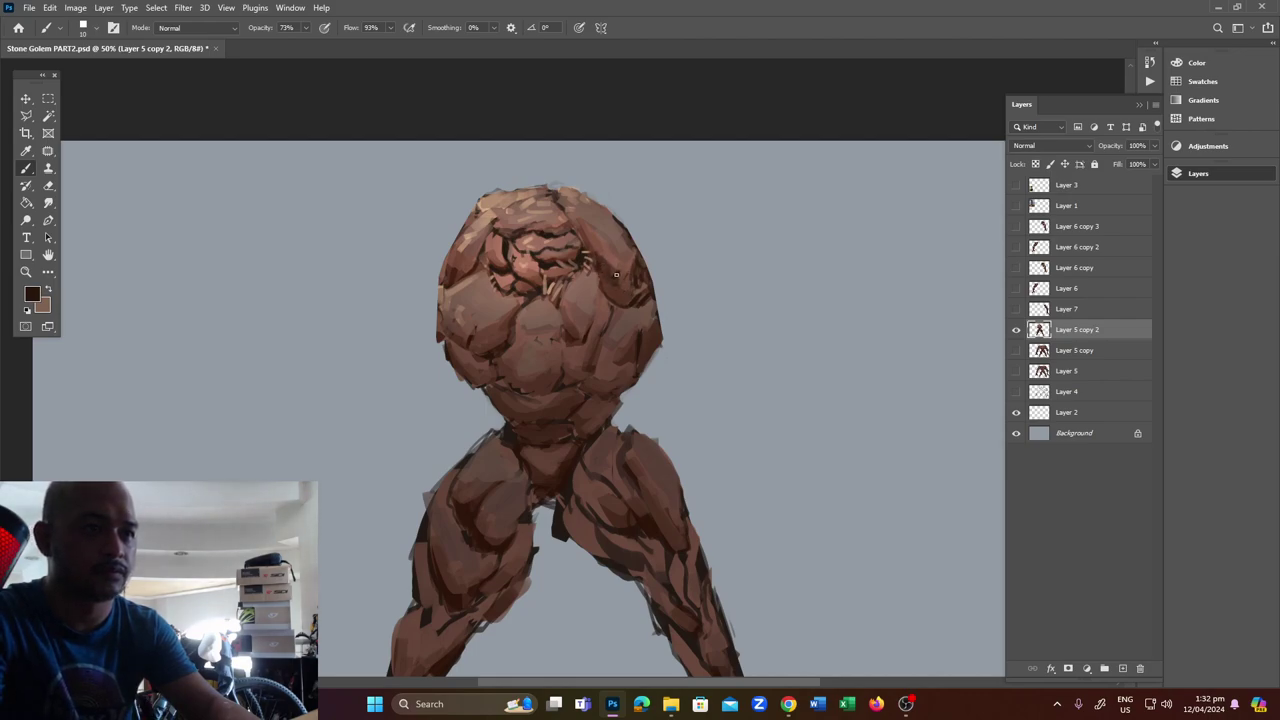
key(x)
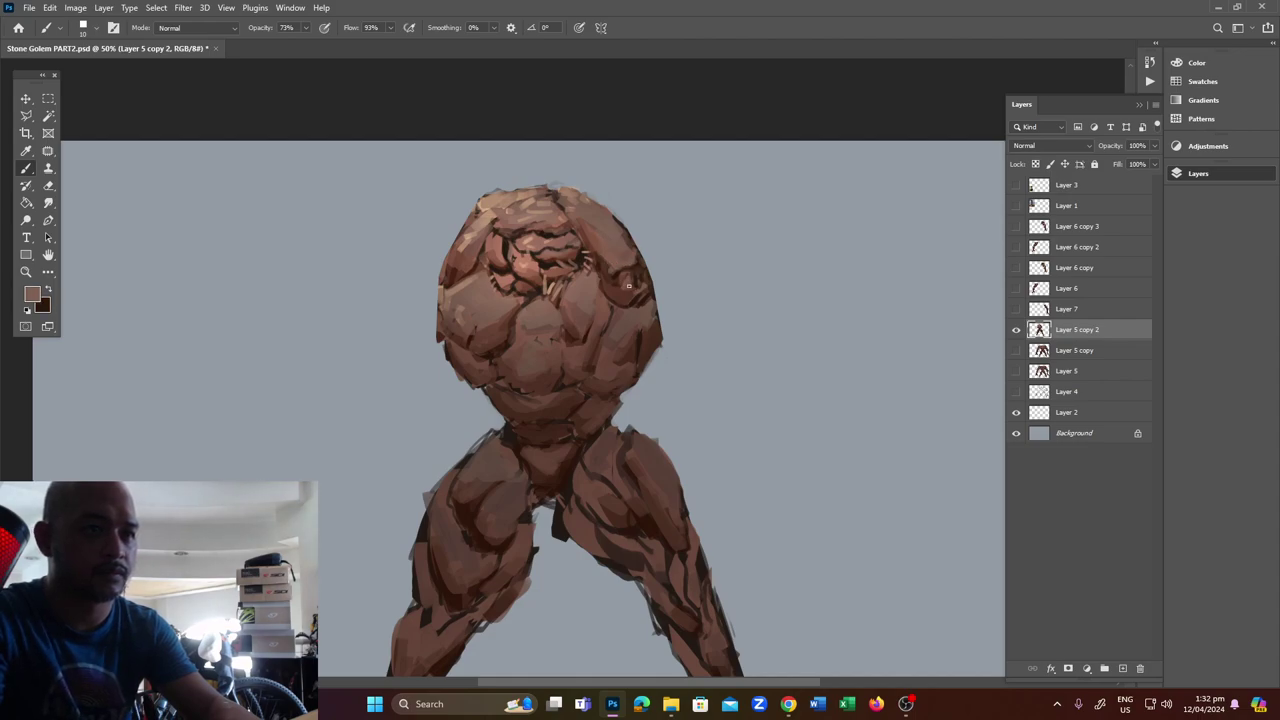
key(x)
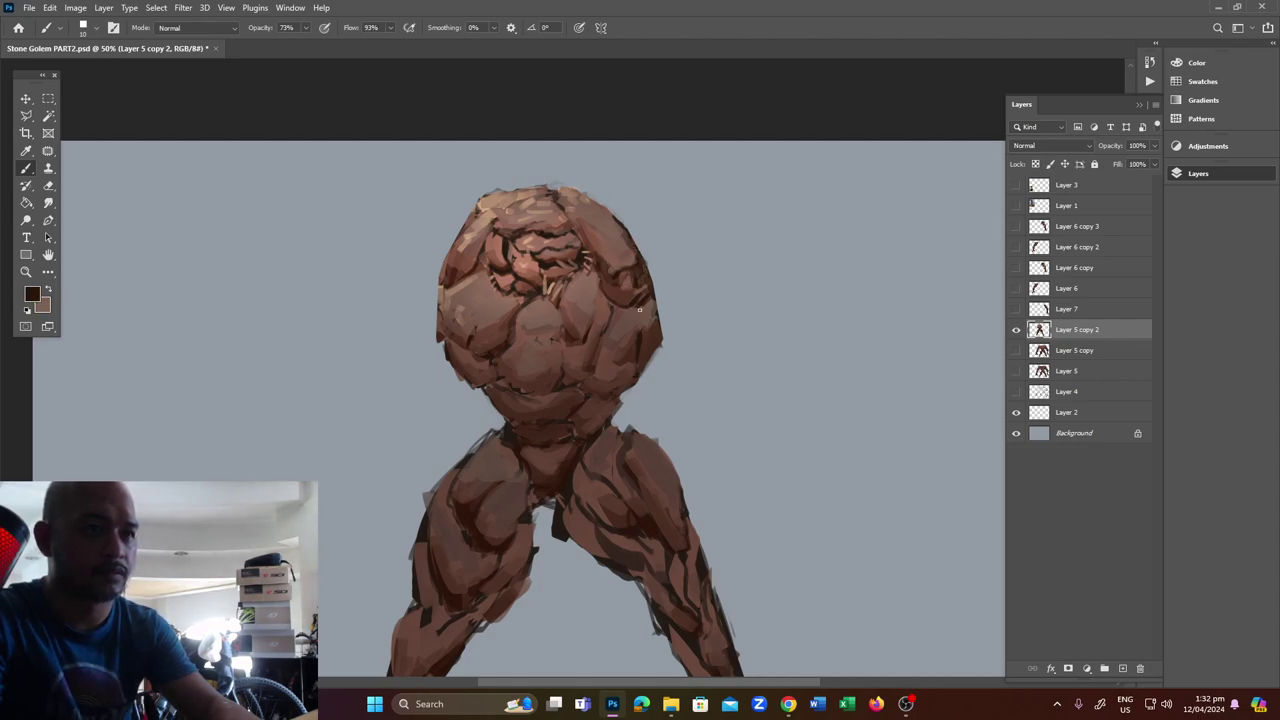
Paint dark creases with a fine brush between the flank rocks, from below the shaded shoulder down to the waist.
scroll(618, 308, up, 2)
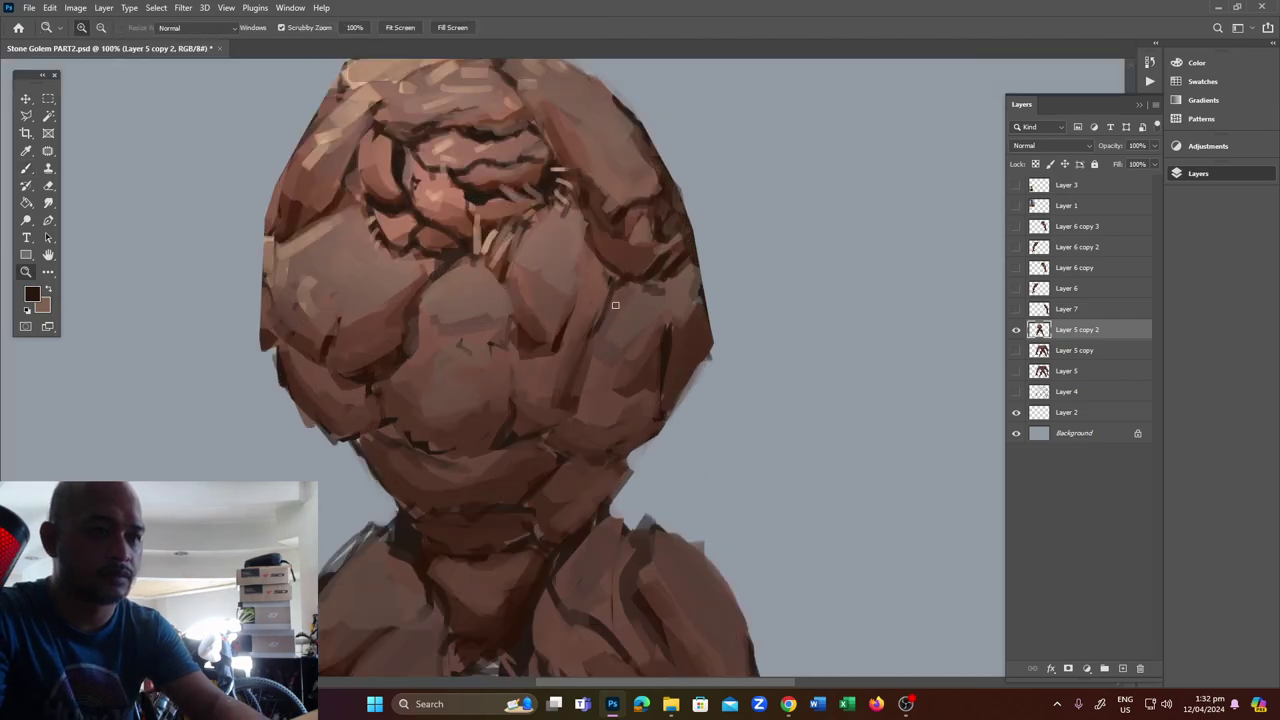
key(x)
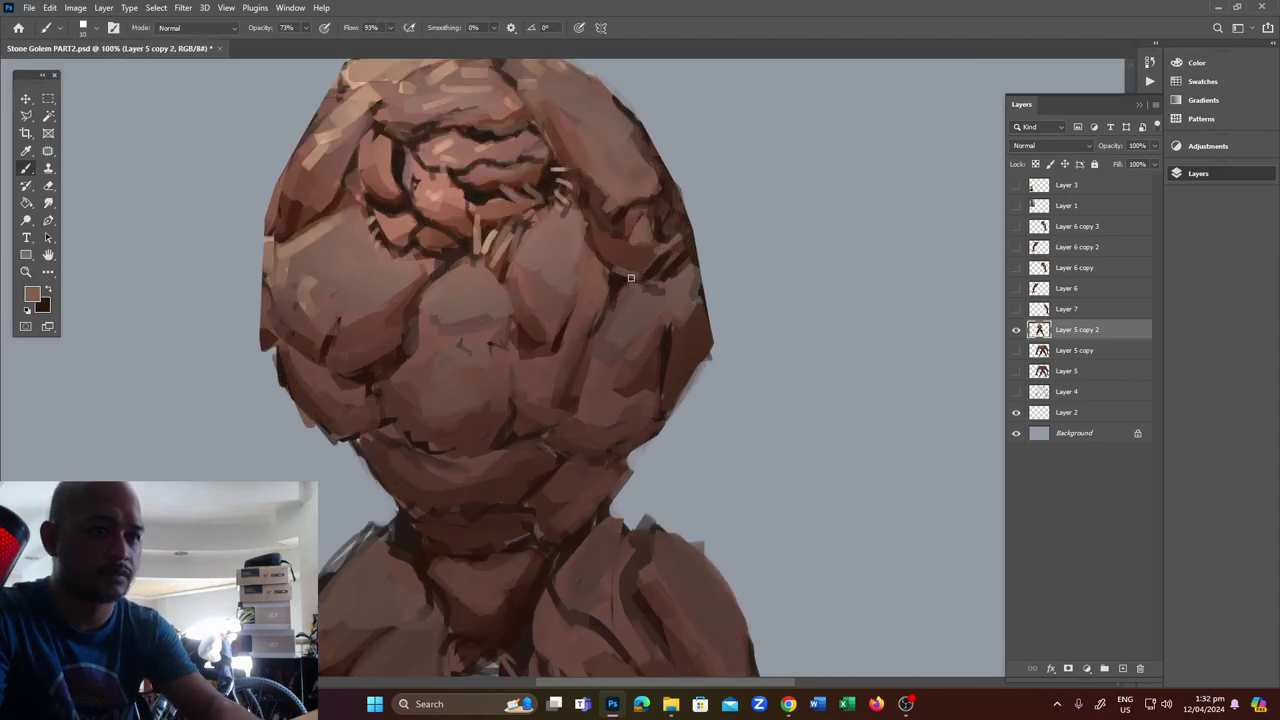
key(x)
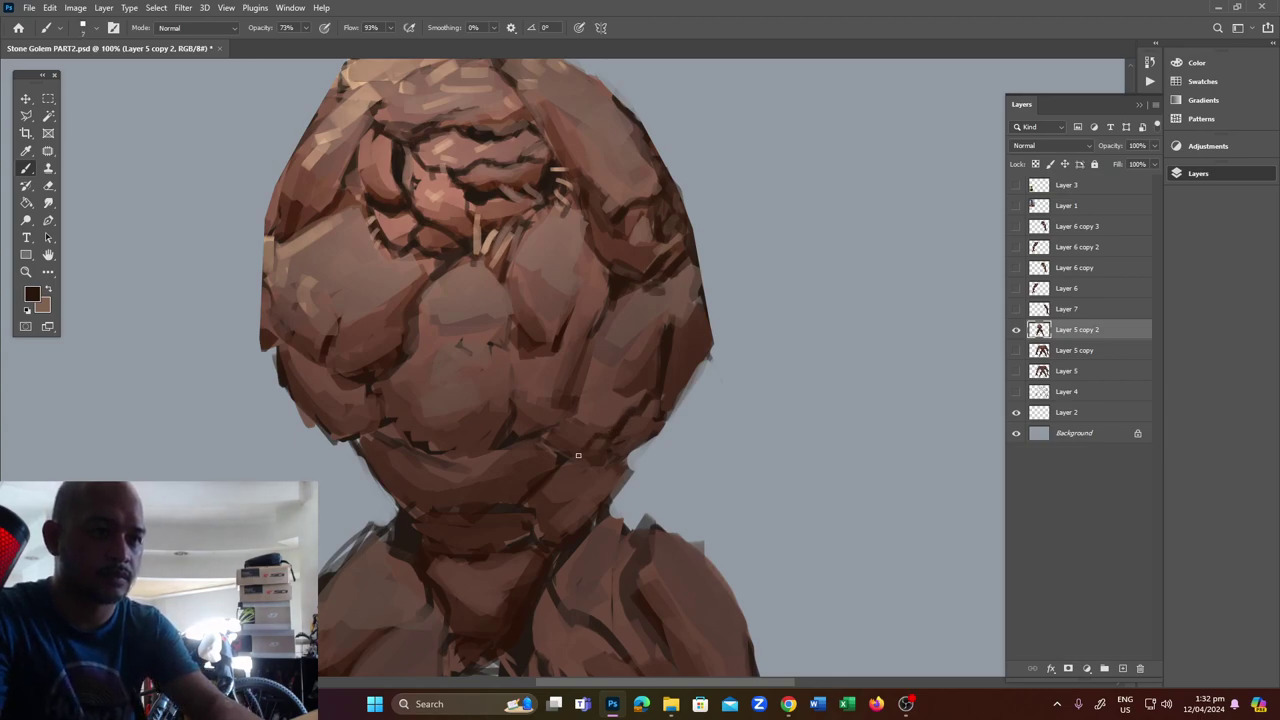
key(x)
key(x)
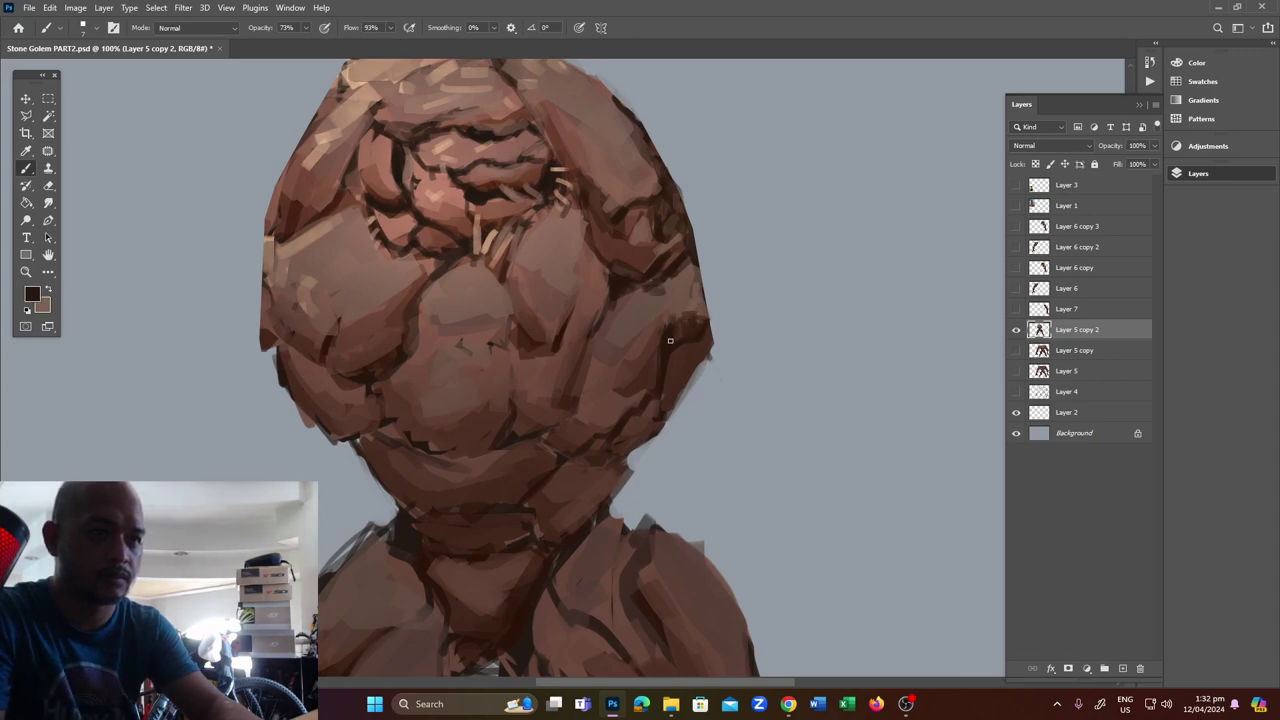
key(x)
key(x)
Repaint the shaded flank's outer edge in brown and dark brown, building out its widest point and the contour below it.
drag(708, 332, 692, 356)
key(i)
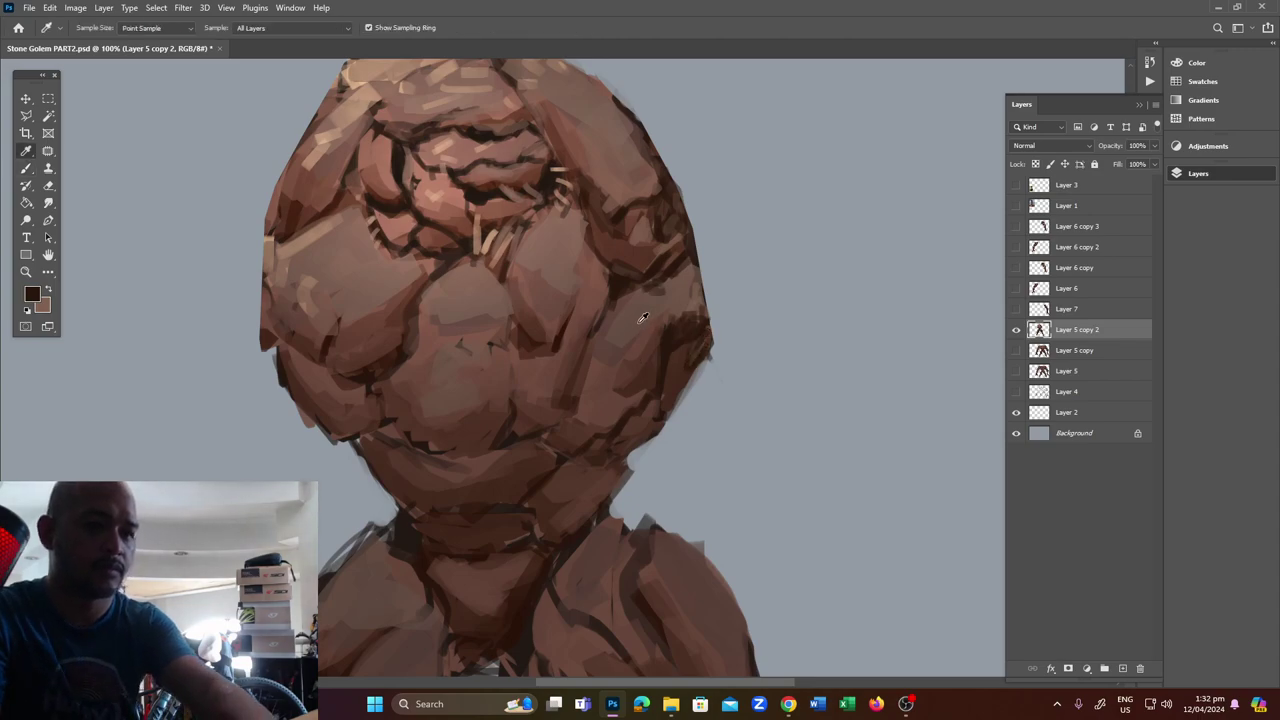
key(x)
key(b)
mouse_move(688, 361)
mouse_down()
mouse_move(676, 391)
mouse_move(707, 350)
mouse_move(674, 398)
mouse_move(722, 359)
mouse_move(667, 433)
mouse_up()
key(x)
key(e)
key(b)
mouse_move(711, 338)
mouse_down()
mouse_move(697, 365)
mouse_move(709, 322)
mouse_up()
Sample the flank's brown, shrink the brush and extend the silhouette between the flank's widest point and the shoulder with a dark edge.
key(x)
alt+click(705, 314)
key(bracketleft)
key(bracketleft)
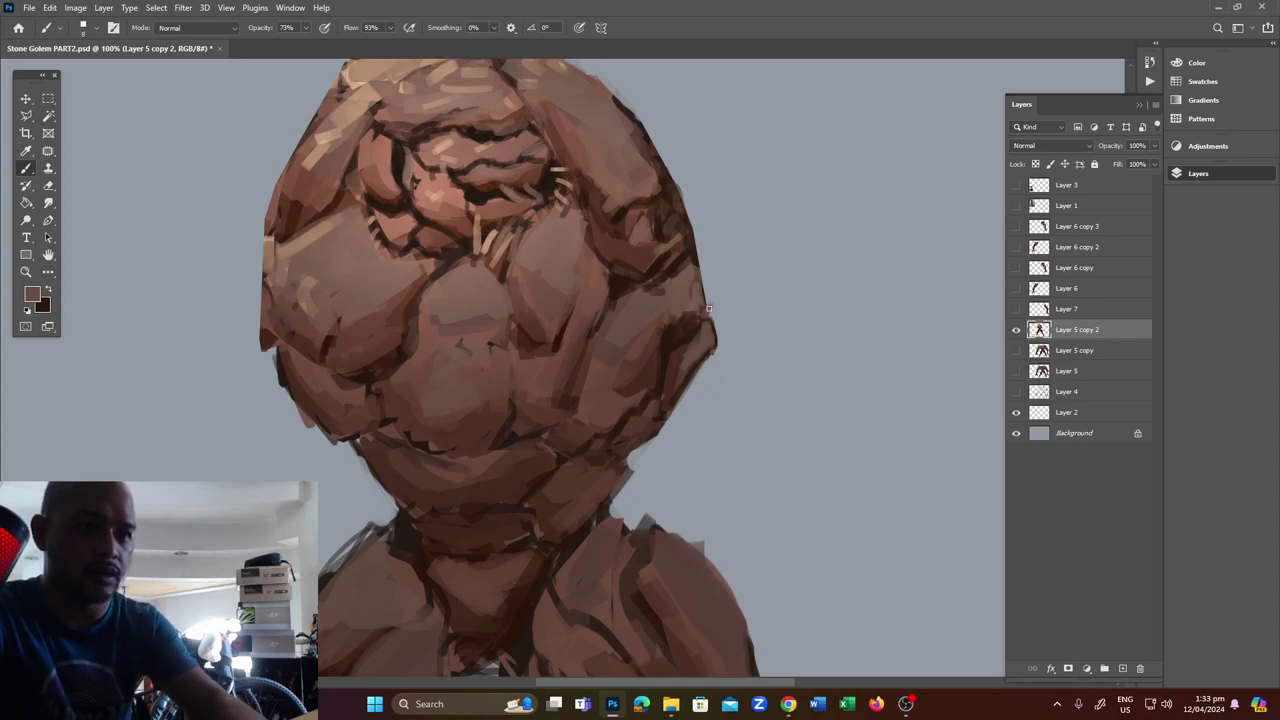
key(x)
drag(710, 306, 700, 279)
key(x)
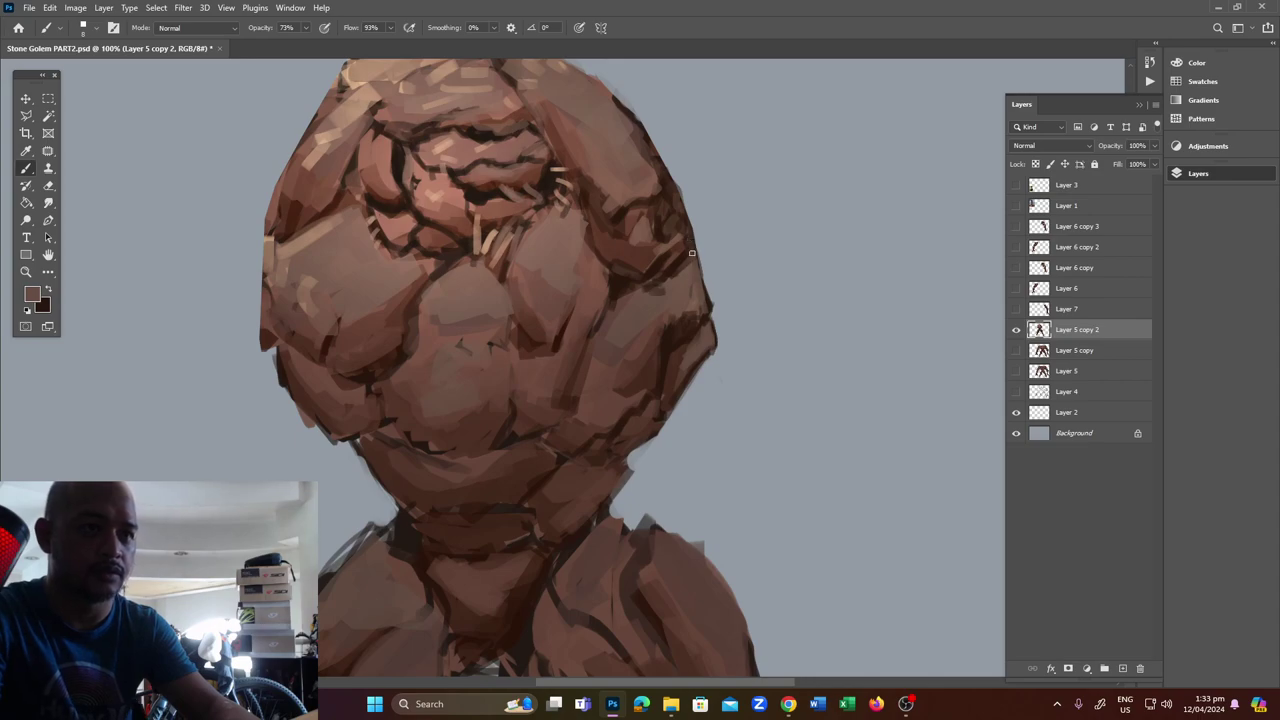
Add dark creases below the shaded shoulder and around the central chest rock, alternating dark and lighter brown.
key(x)
key(x)
key(x)
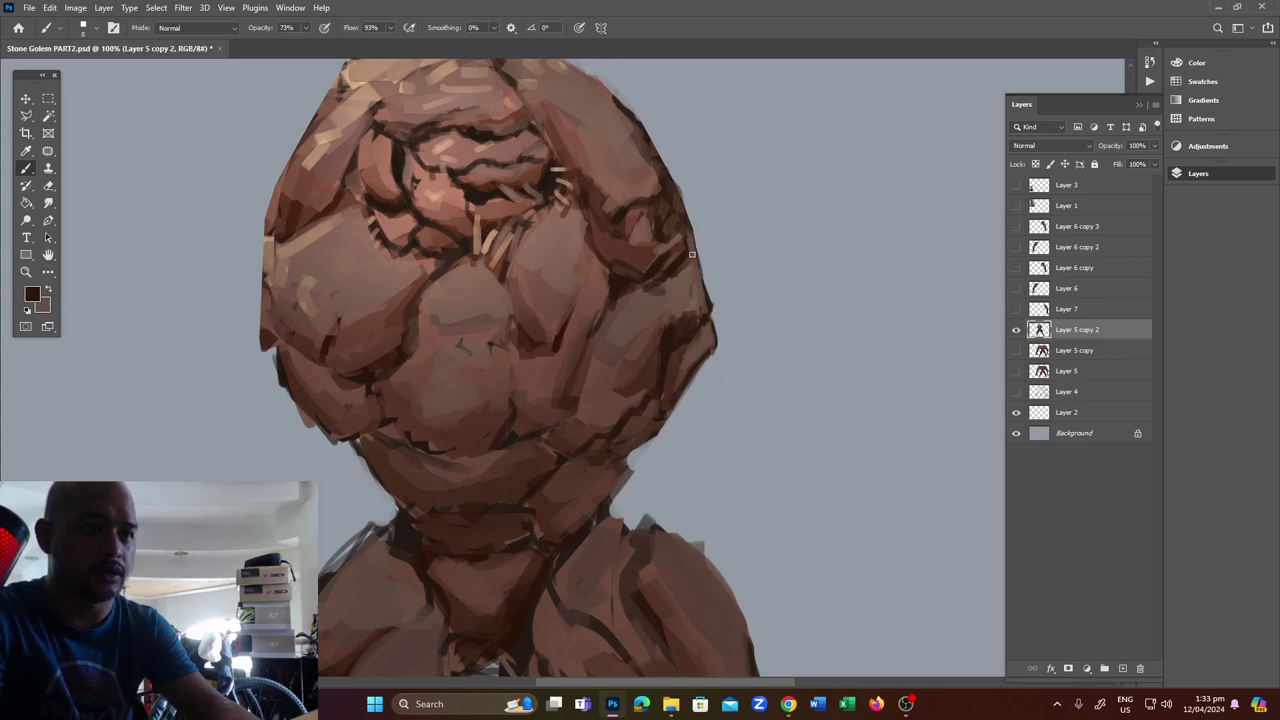
key(x)
key(x)
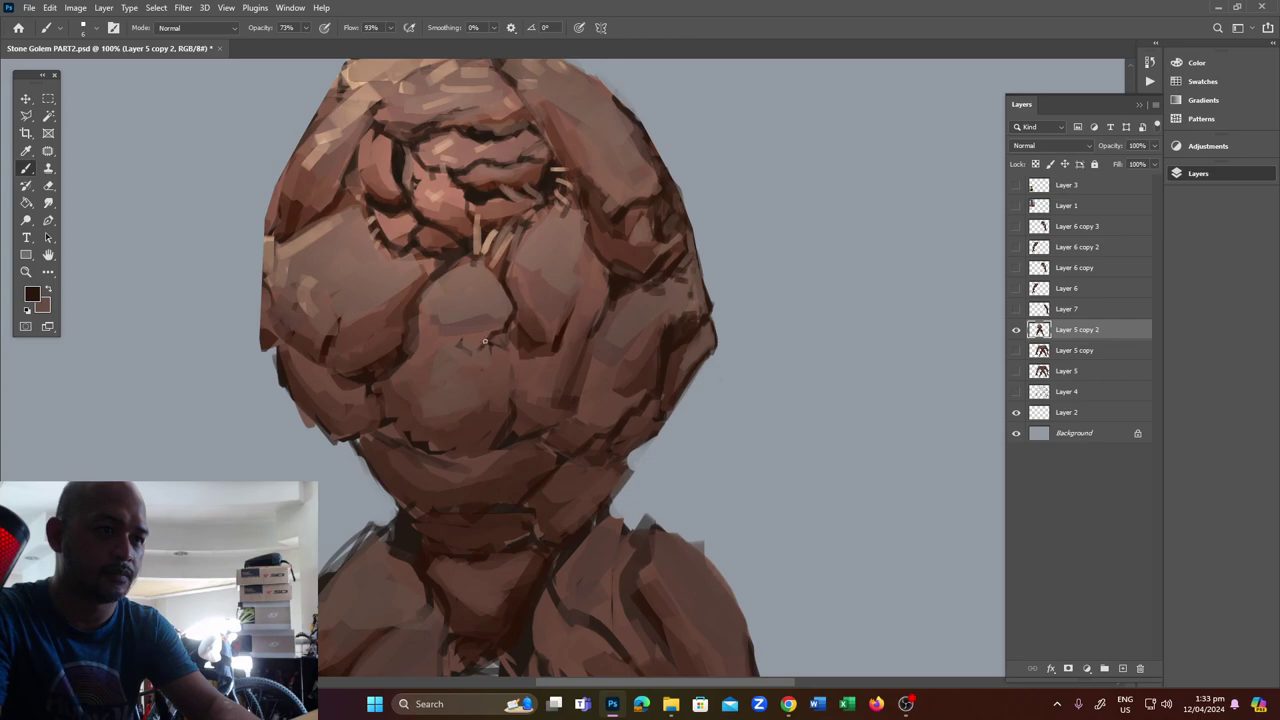
key(x)
key(x)
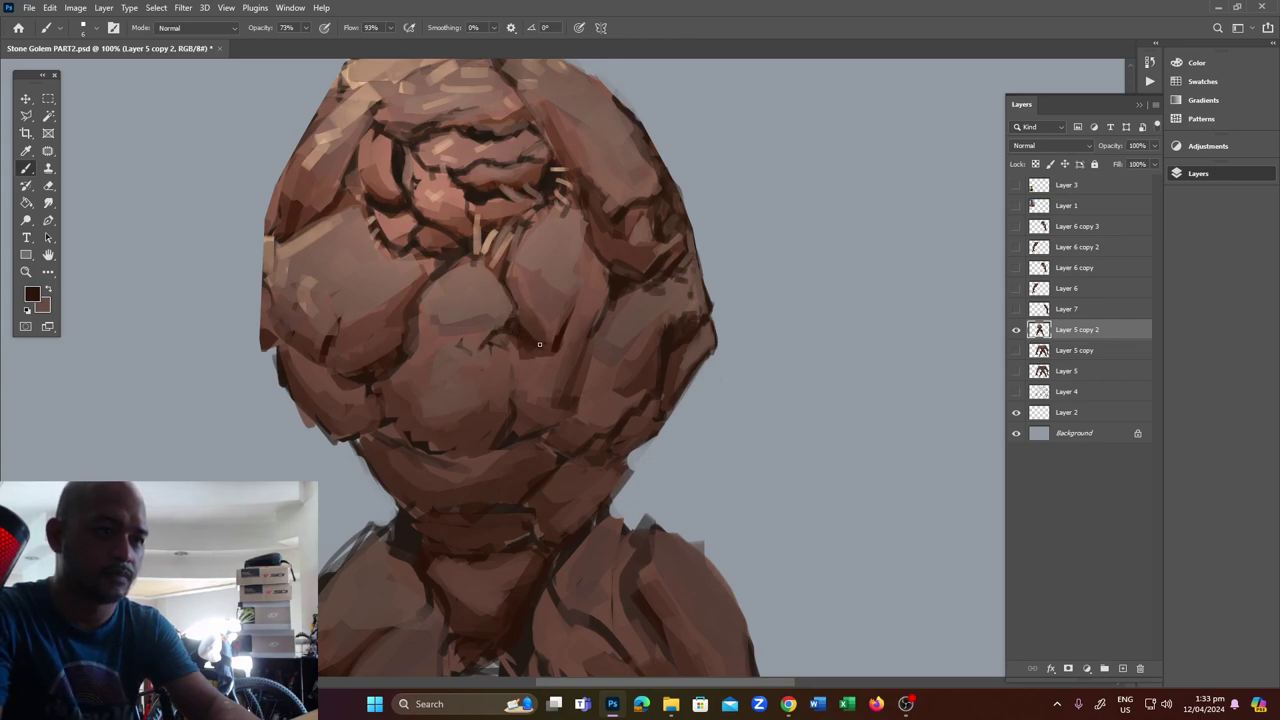
Outline the chest rock on the shaded side in dark brown and paint a thin crack with lighter brown accents along it.
drag(569, 336, 582, 299)
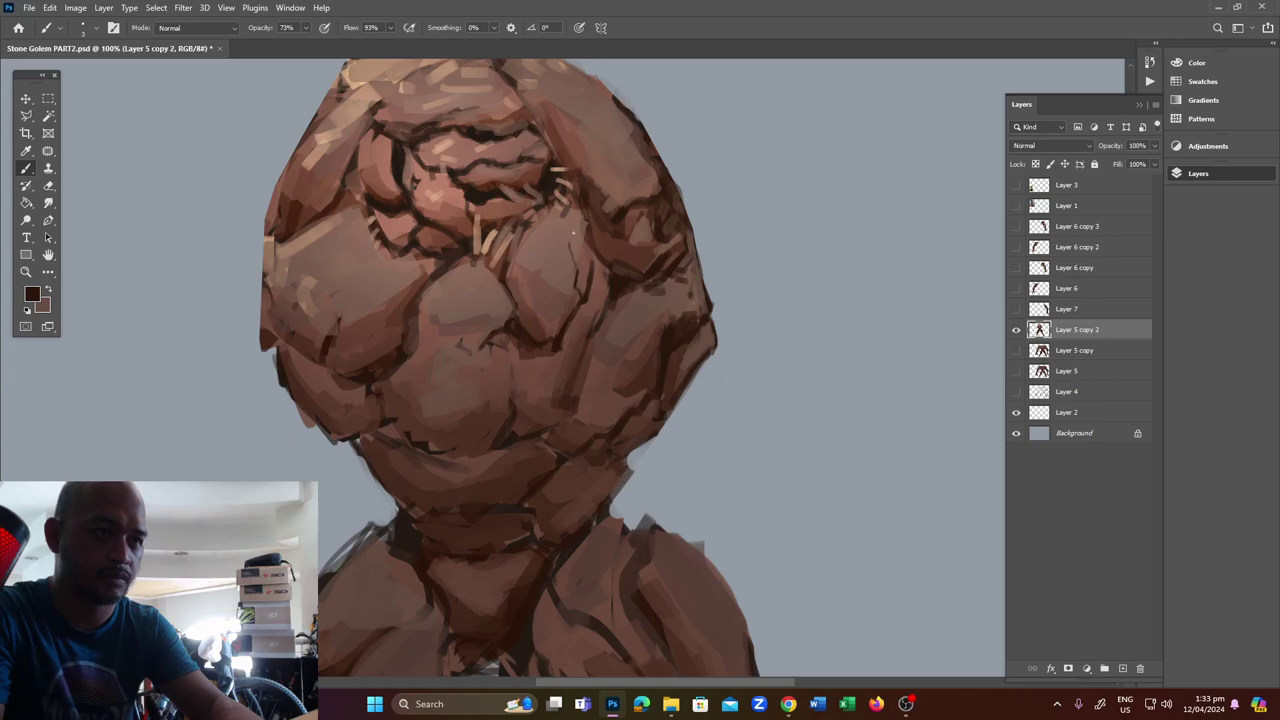
key(x)
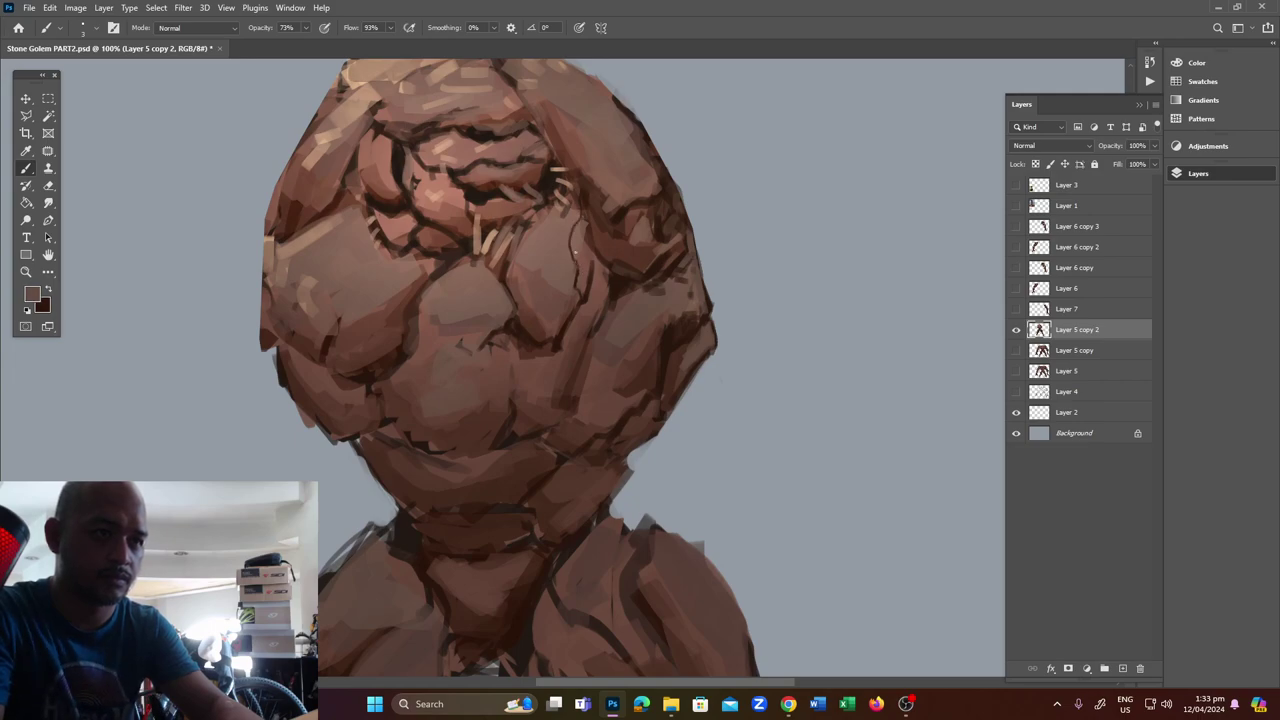
key(x)
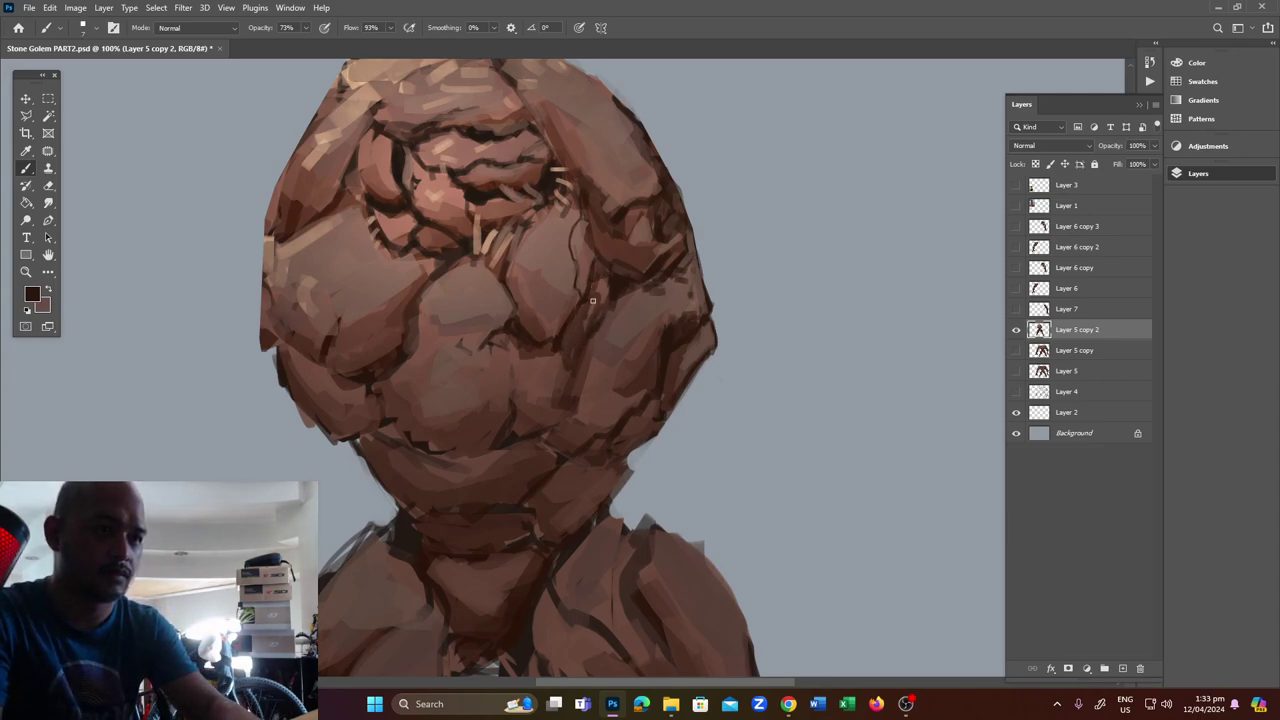
key(x)
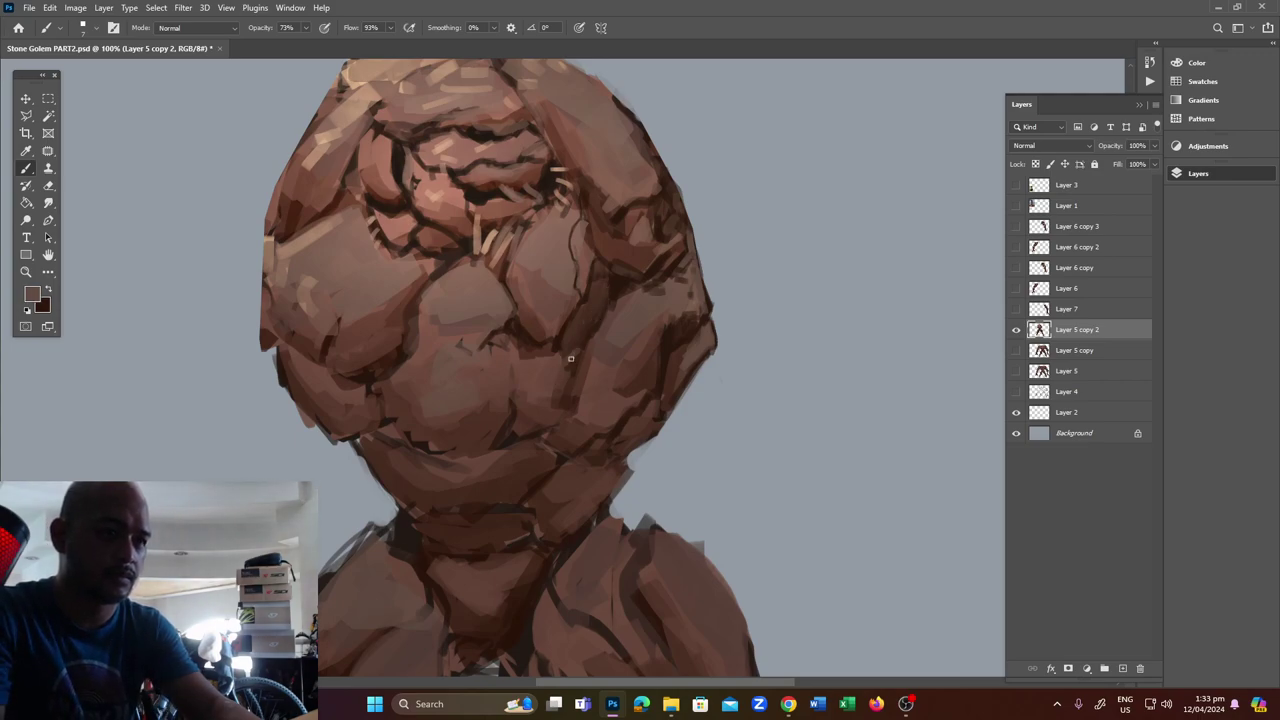
Define the central belly rock with dark contours along its sides and underside, and add a small crack at its base.
key(x)
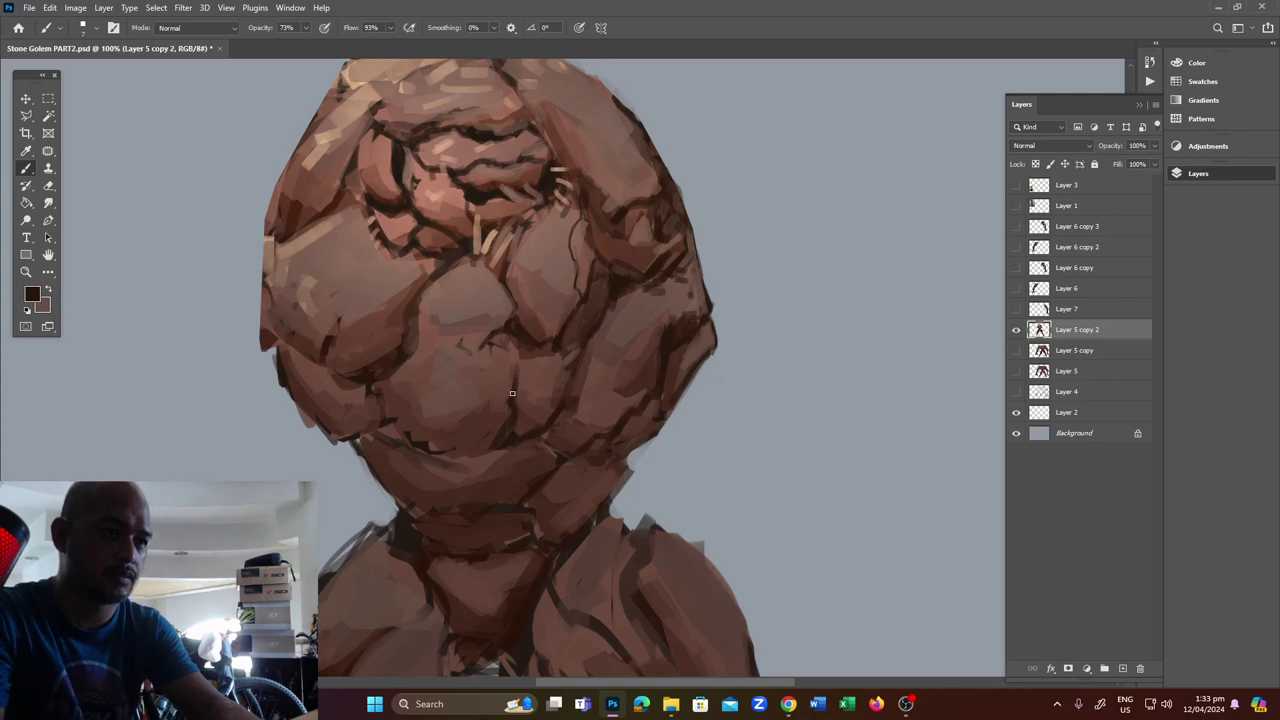
mouse_move(382, 374)
mouse_down()
mouse_move(402, 436)
mouse_move(465, 456)
mouse_up()
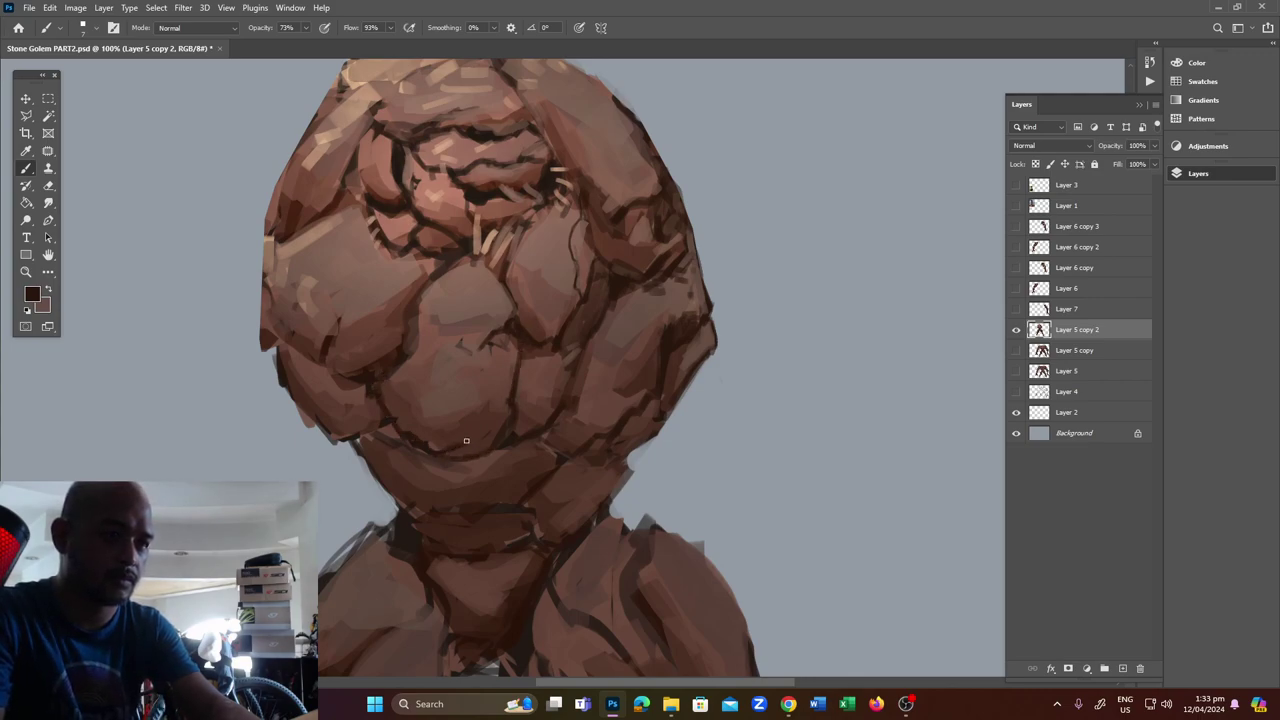
key(x)
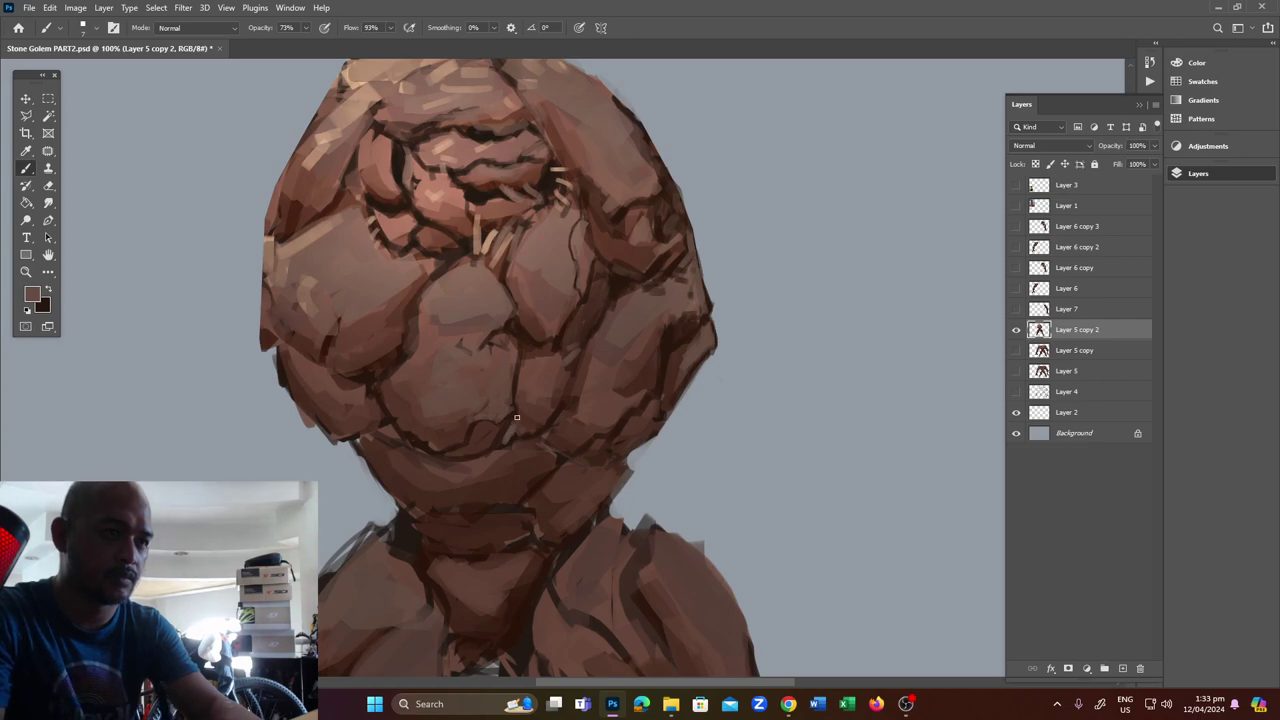
Darken the creases around the chest rock on the lit side and paint a jagged crack across it with lighter brown touches.
key(x)
key(x)
key(x)
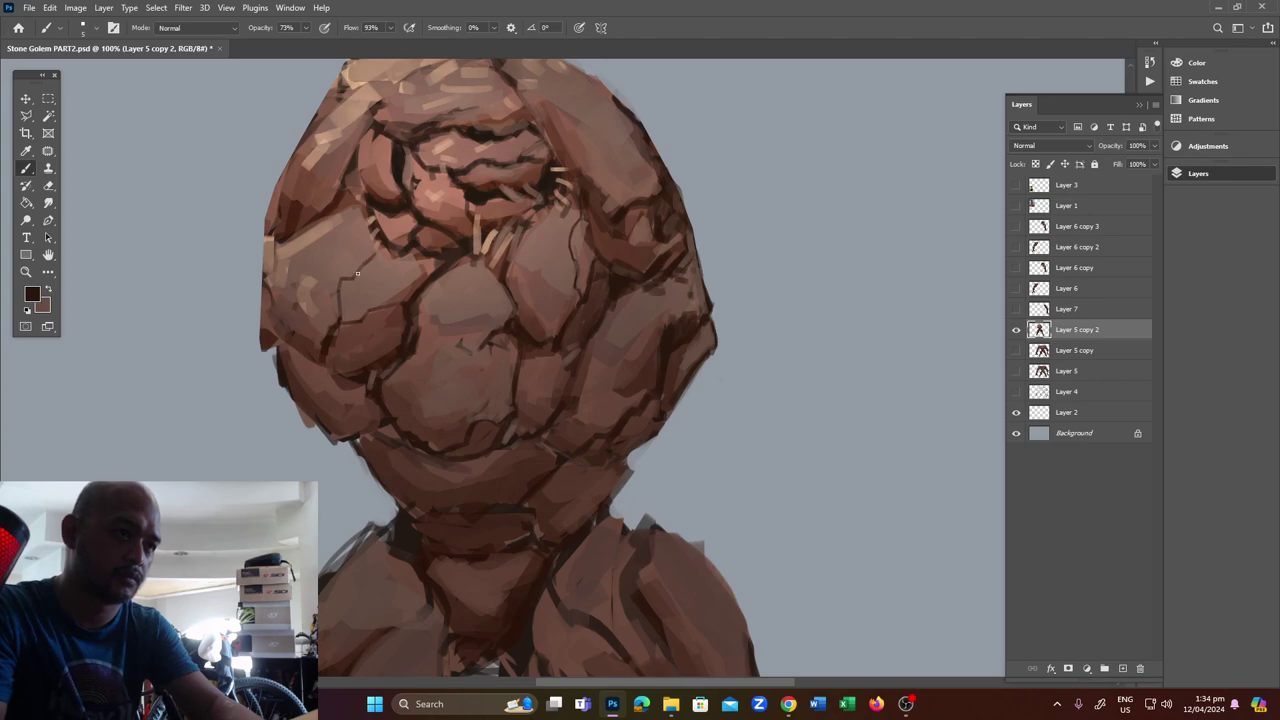
key(x)
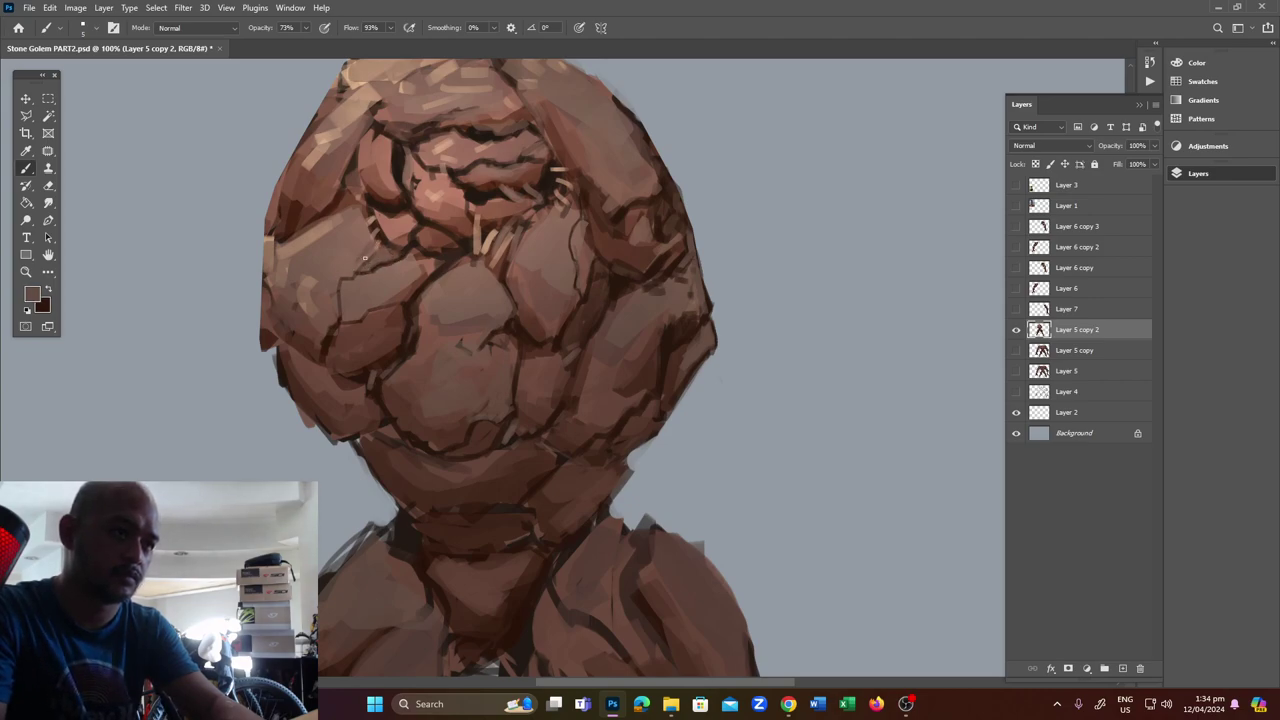
Sample colours from the chest for painting and set the foreground colour to the near-black brown 180d08.
key(i)
click(312, 241)
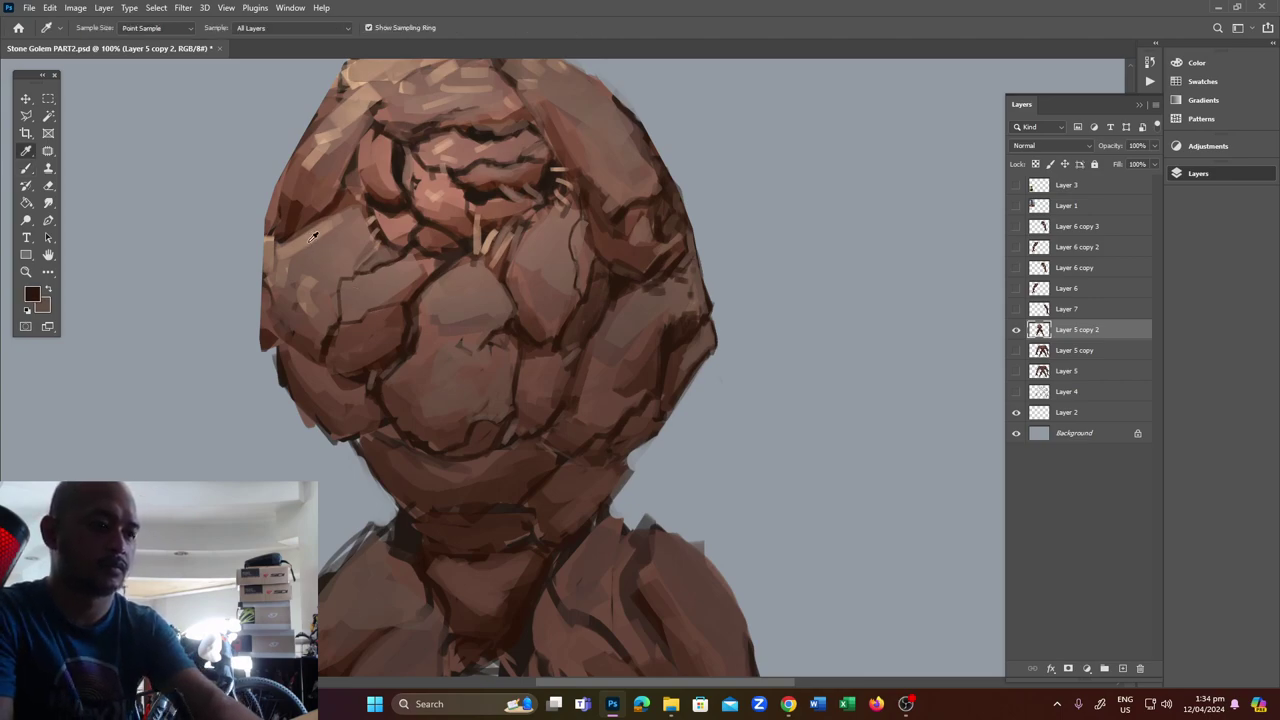
click(425, 249)
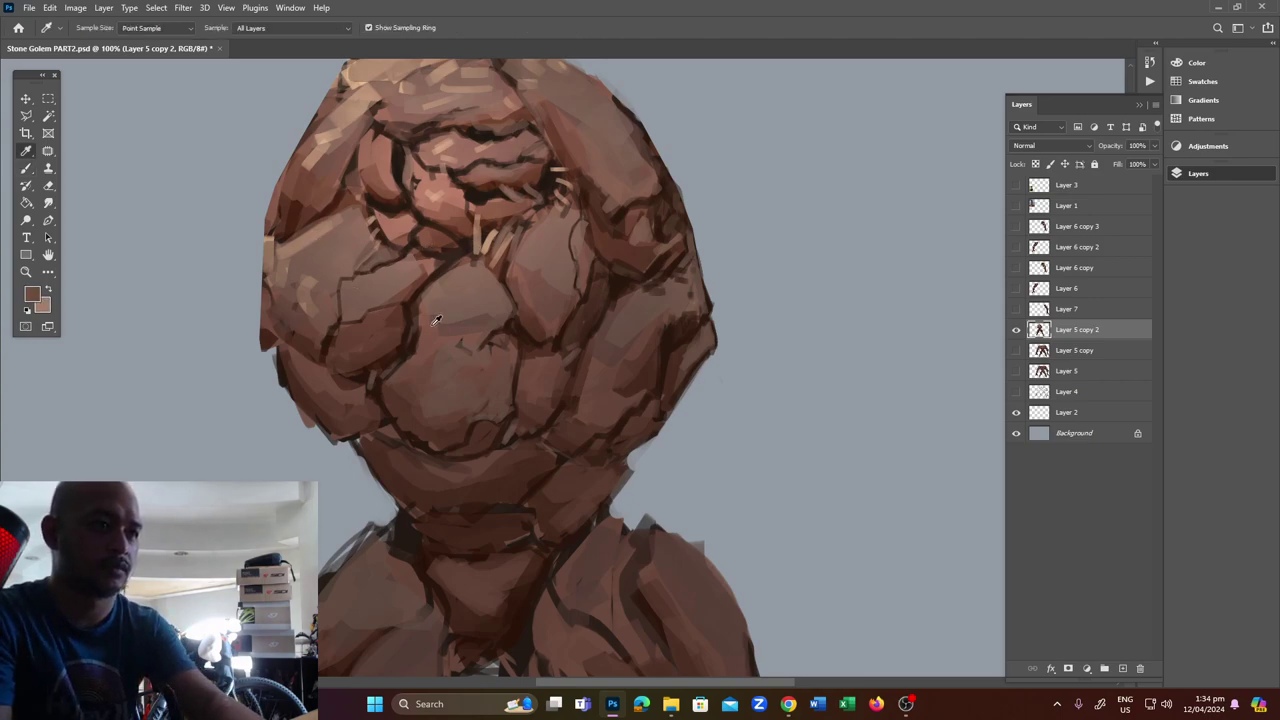
click(623, 286)
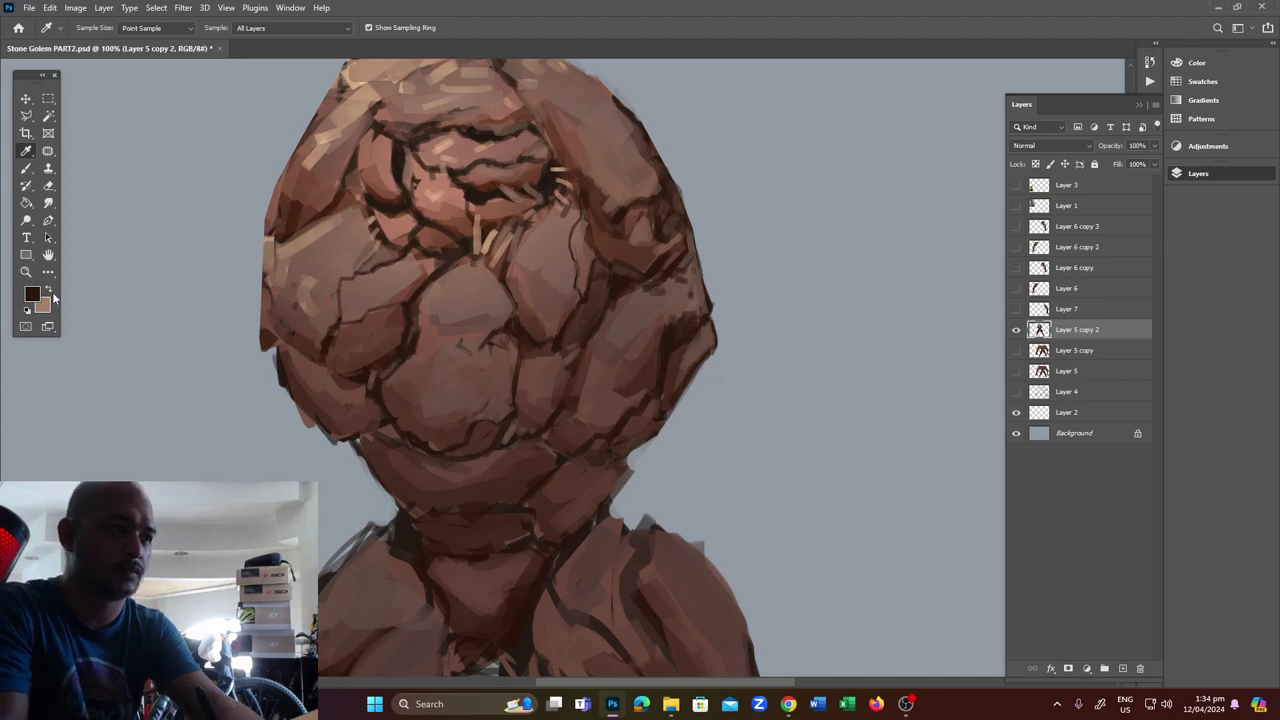
click(32, 300)
click(755, 488)
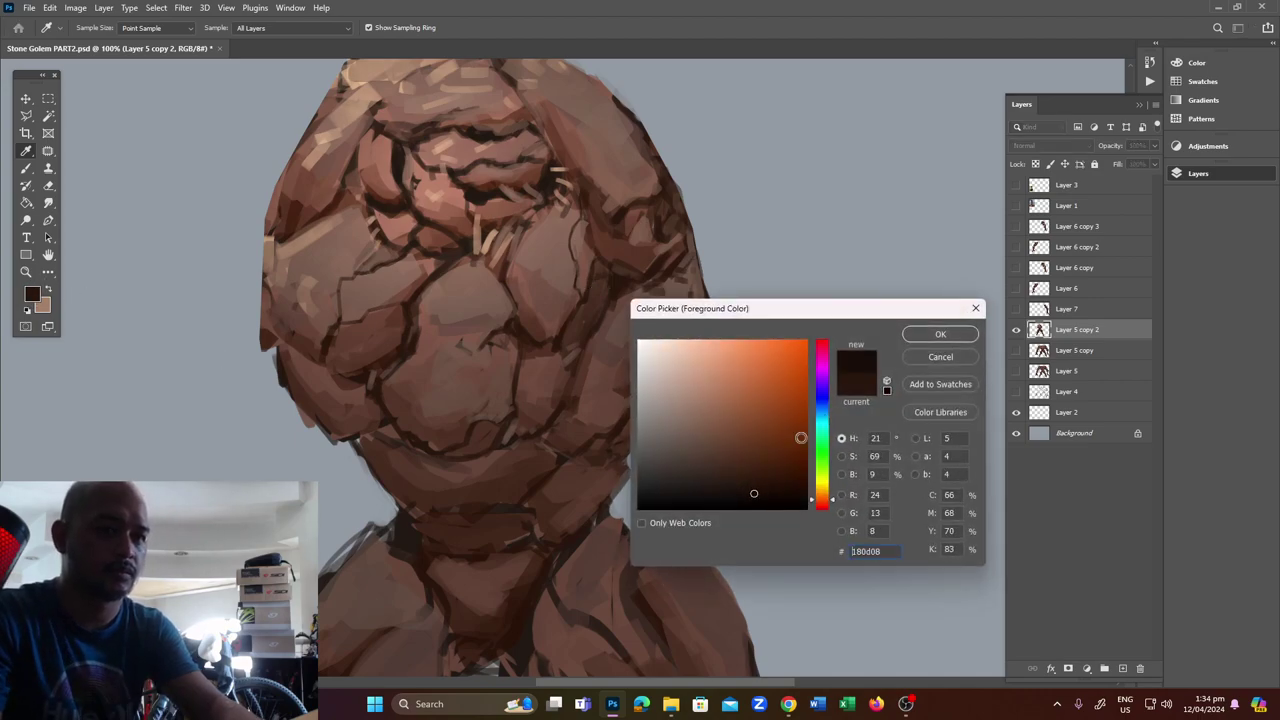
click(937, 335)
Darken the crevice above the central chest rock and paint light brown accents along the upper edge of the lit-side chest rock.
key(b)
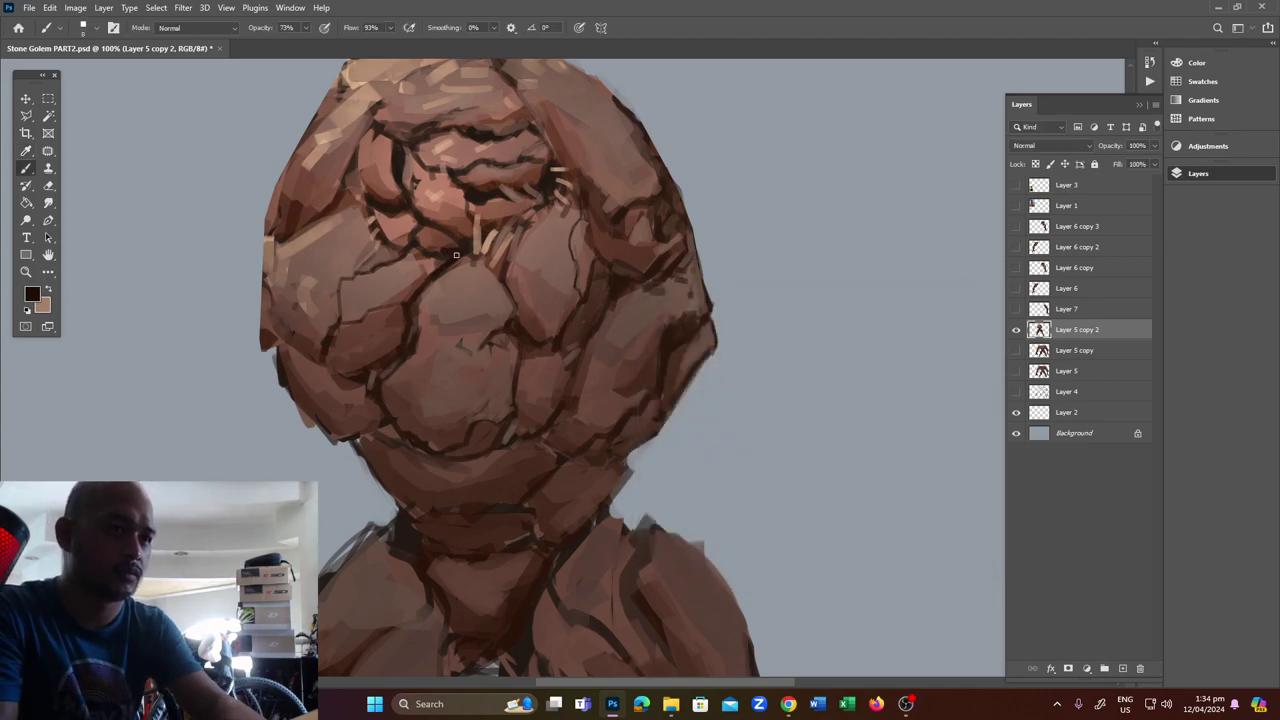
key(x)
drag(370, 262, 392, 256)
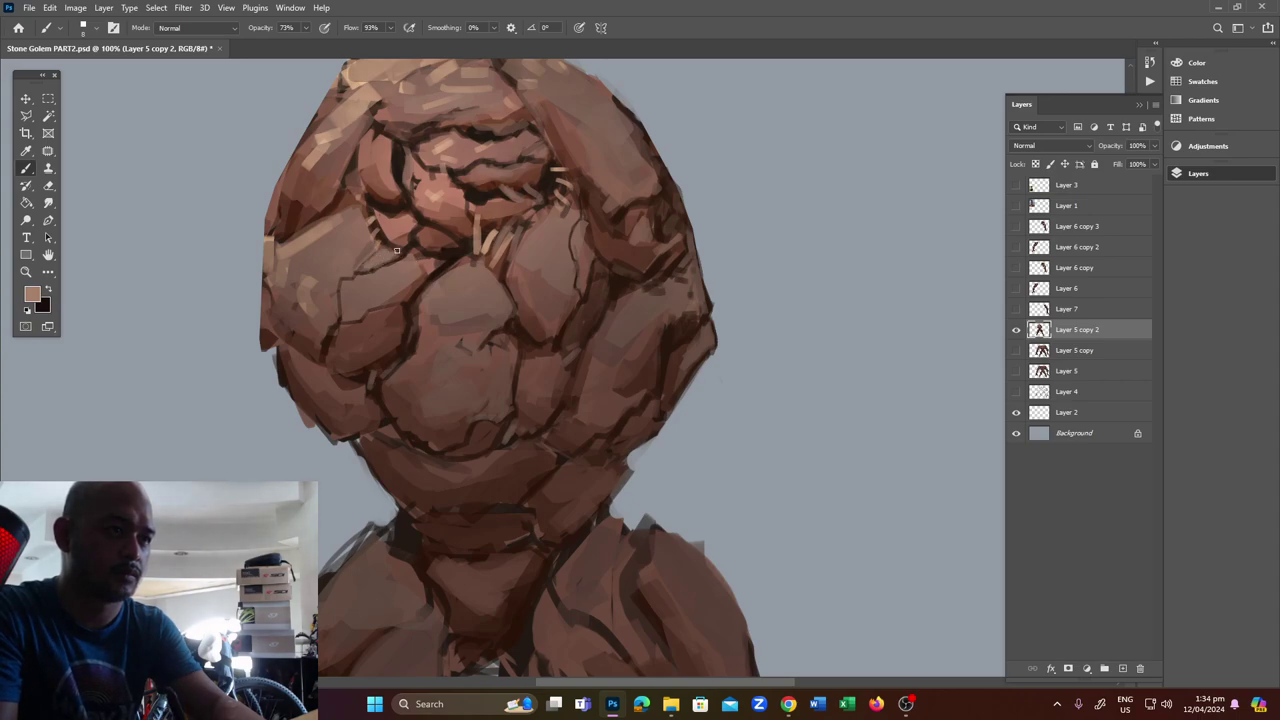
key(x)
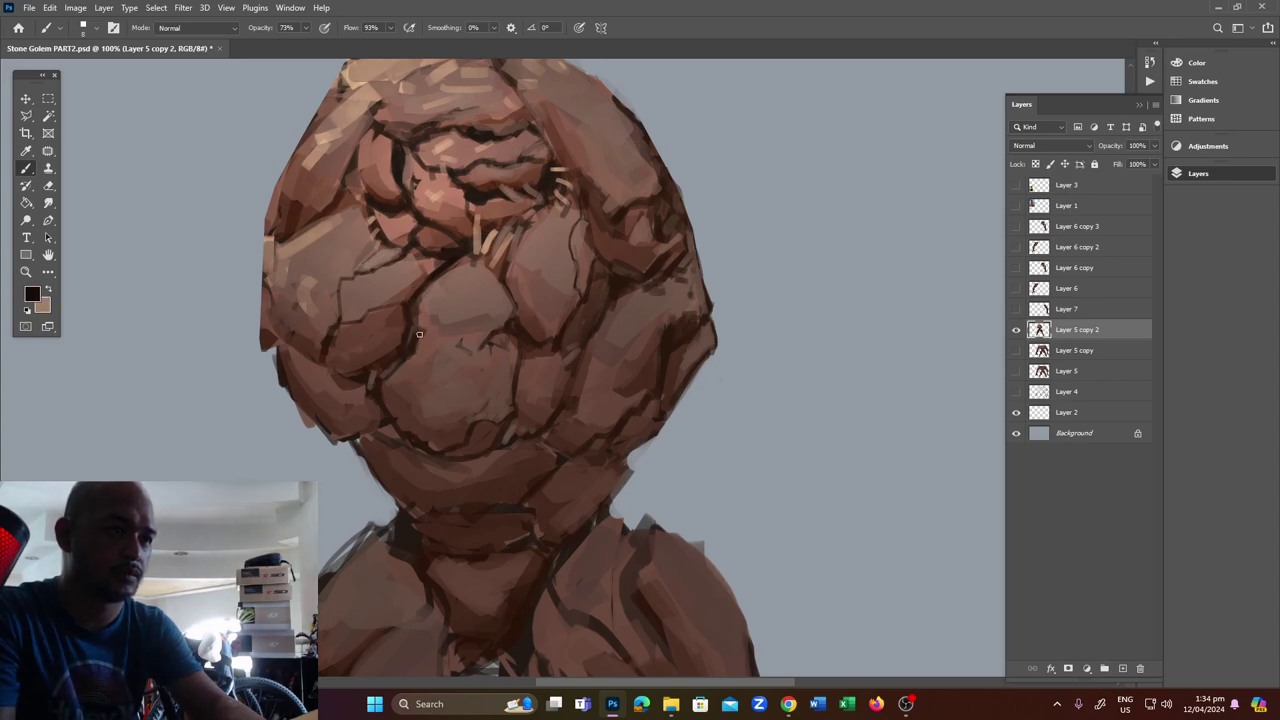
Paint the dark crease beneath the central chest rock and add light tan accents along the crack in the shaded-side chest rock.
alt+click(427, 283)
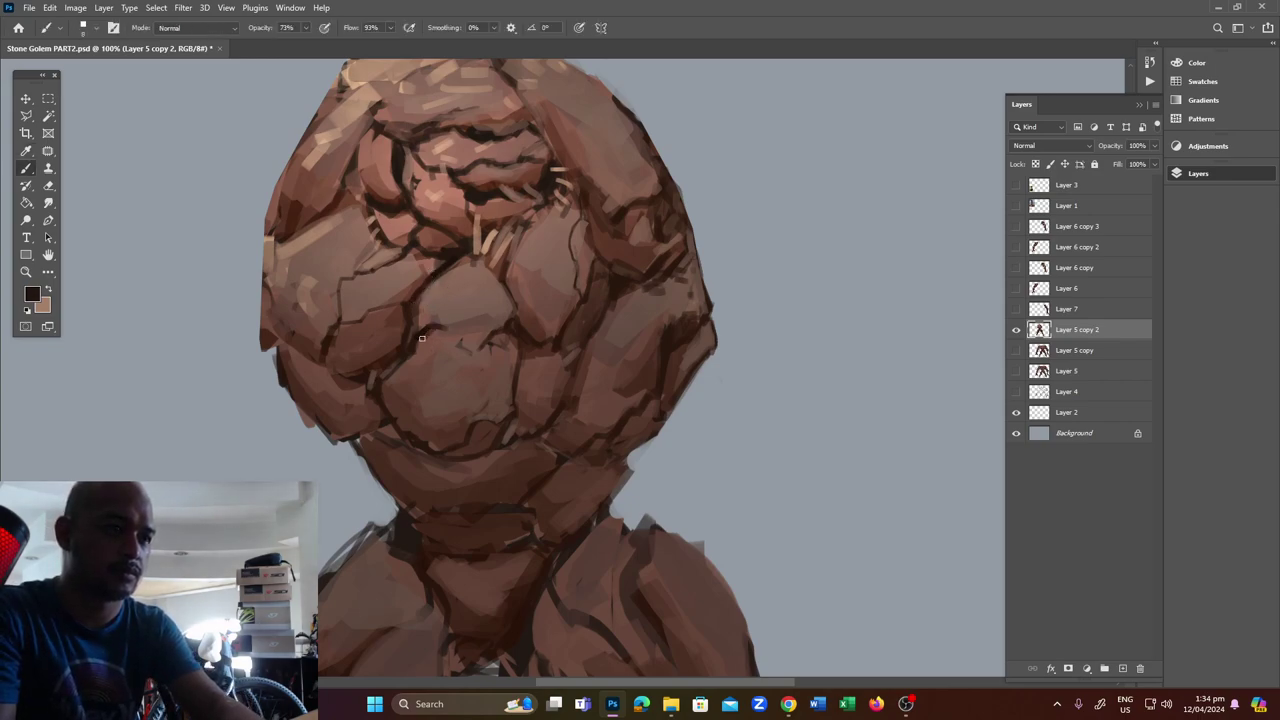
key(x)
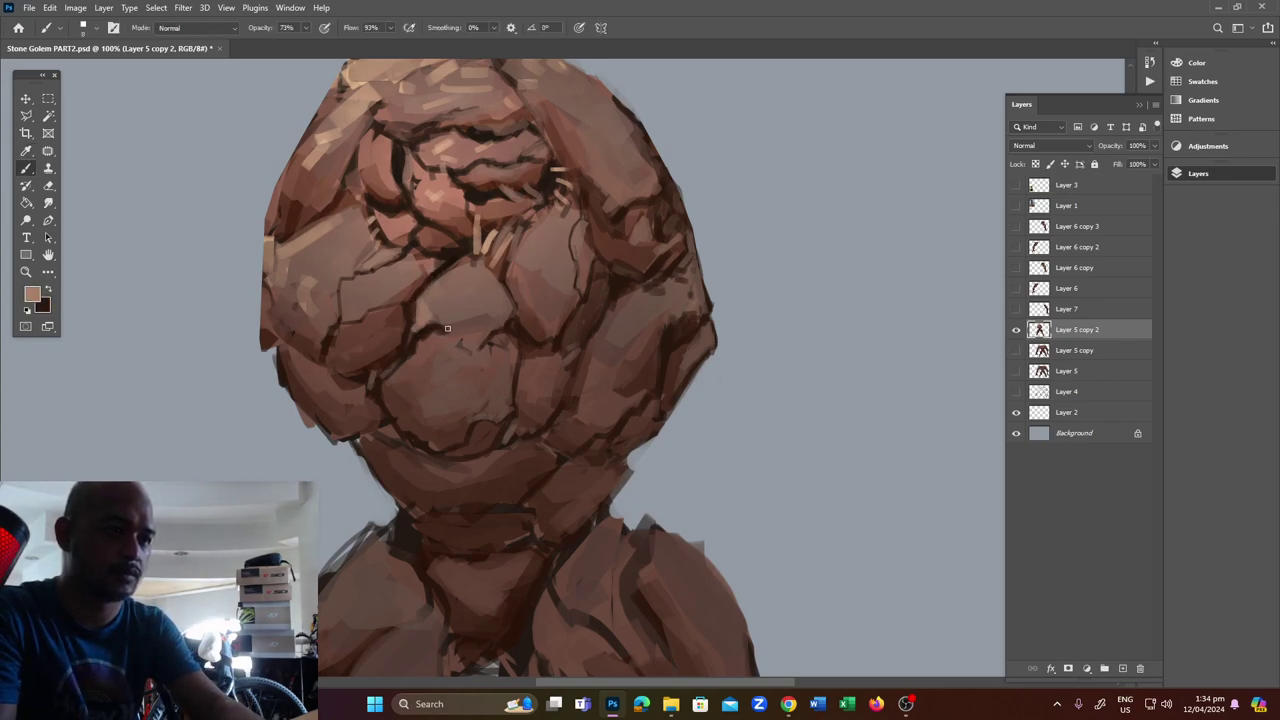
mouse_move(579, 276)
mouse_down()
mouse_move(582, 230)
mouse_move(580, 261)
mouse_move(576, 246)
mouse_move(643, 257)
mouse_move(577, 292)
mouse_move(591, 259)
mouse_up()
key(x)
key(x)
Paint a dark outline along the outer edge of the torso and shoulder on the lit side.
key(z)
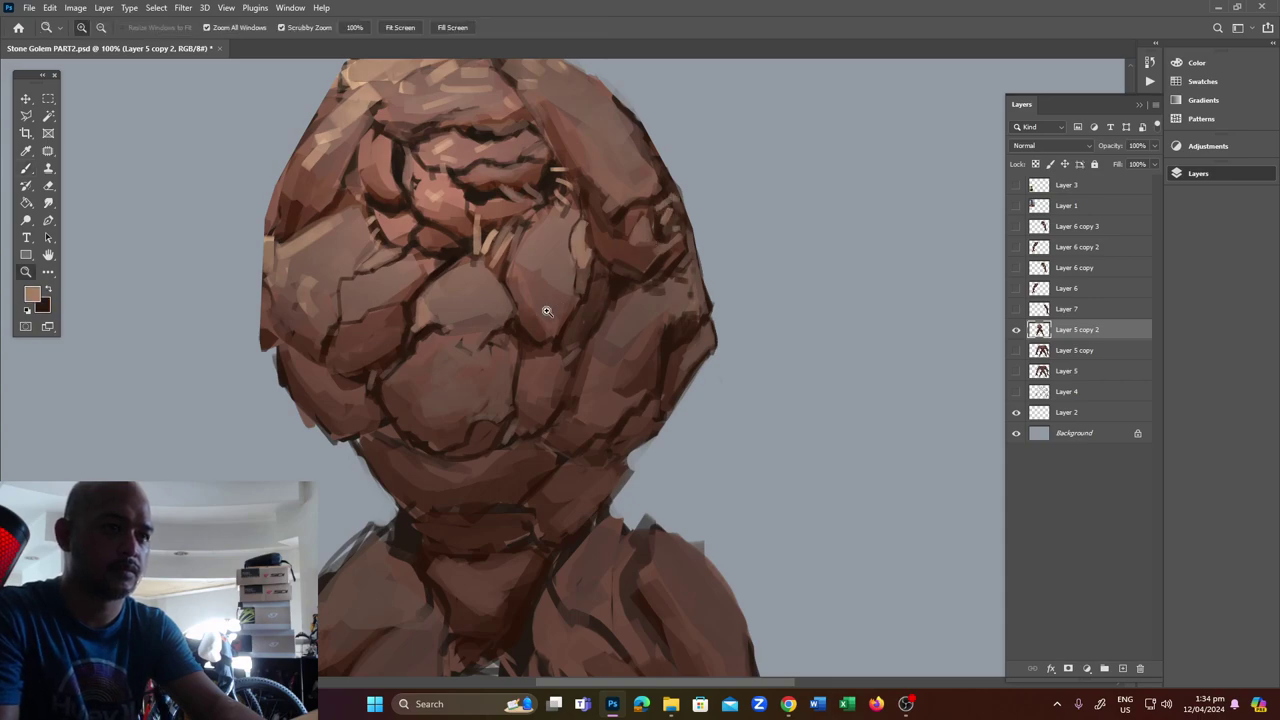
alt+click(494, 374)
click(494, 374)
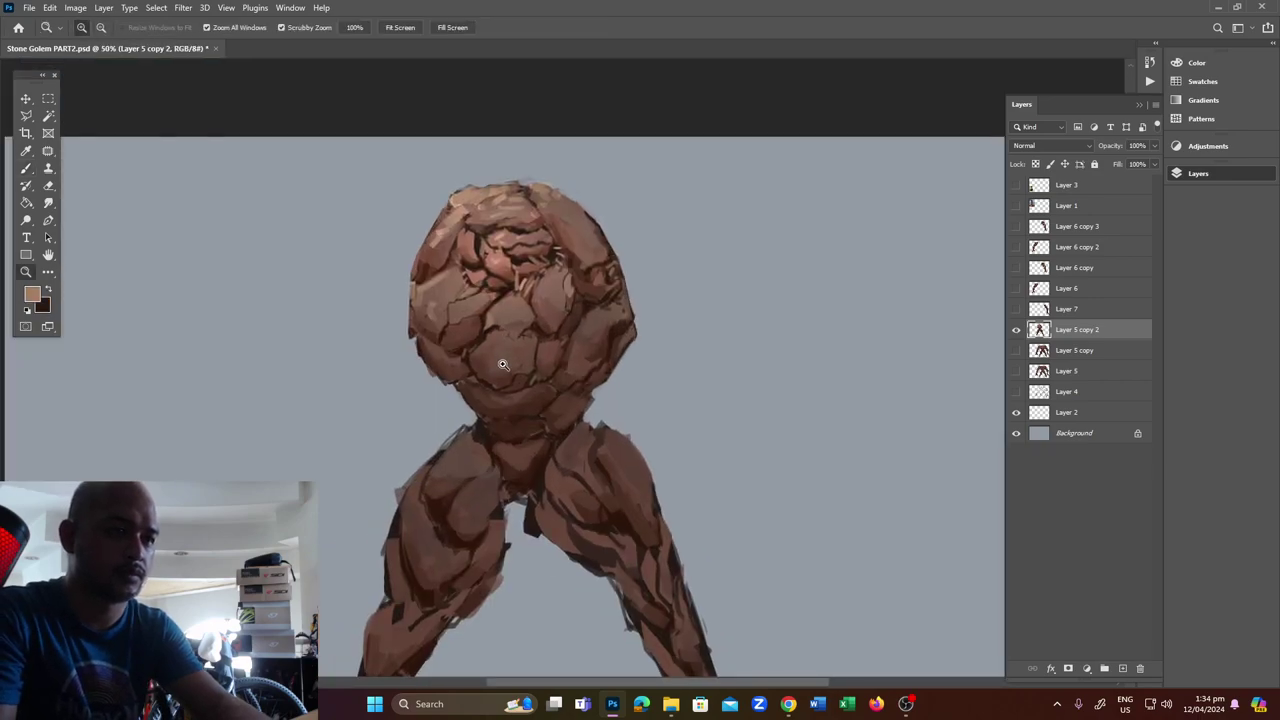
click(500, 360)
key(b)
key(x)
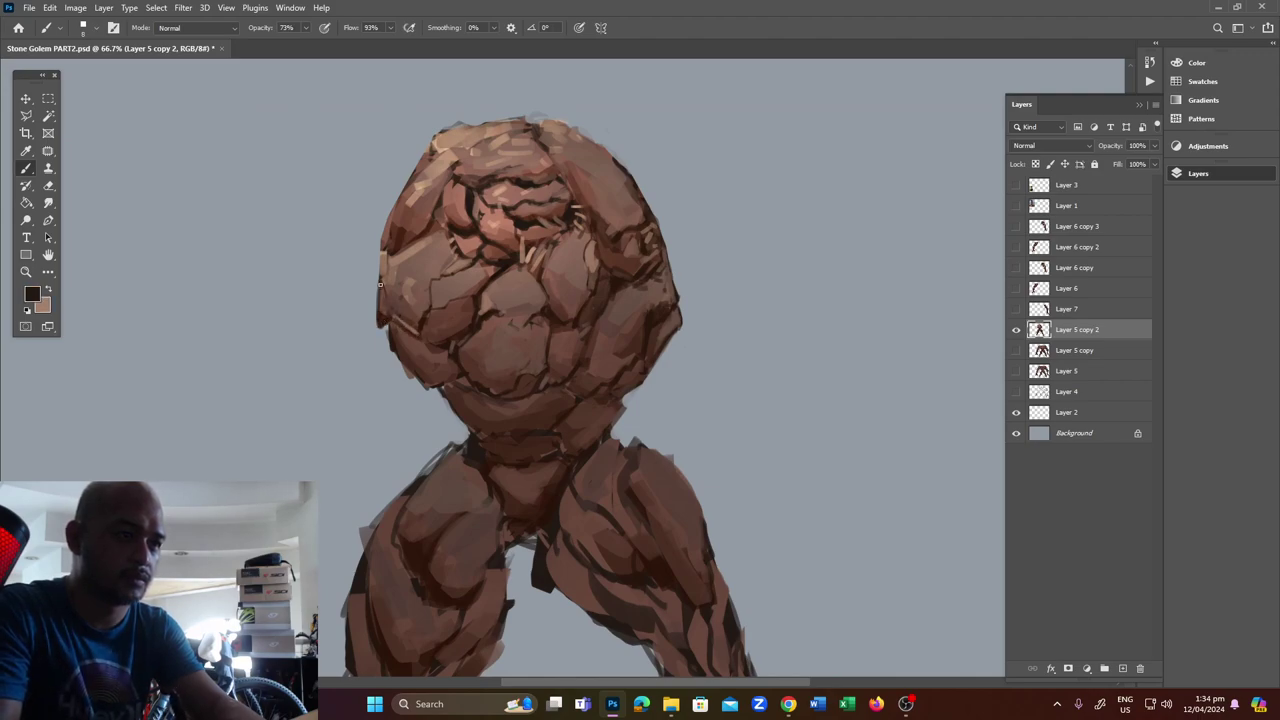
key(x)
key(x)
mouse_move(380, 237)
mouse_down()
mouse_move(377, 263)
mouse_move(433, 140)
mouse_move(409, 178)
mouse_move(430, 162)
mouse_up()
key(x)
key(x)
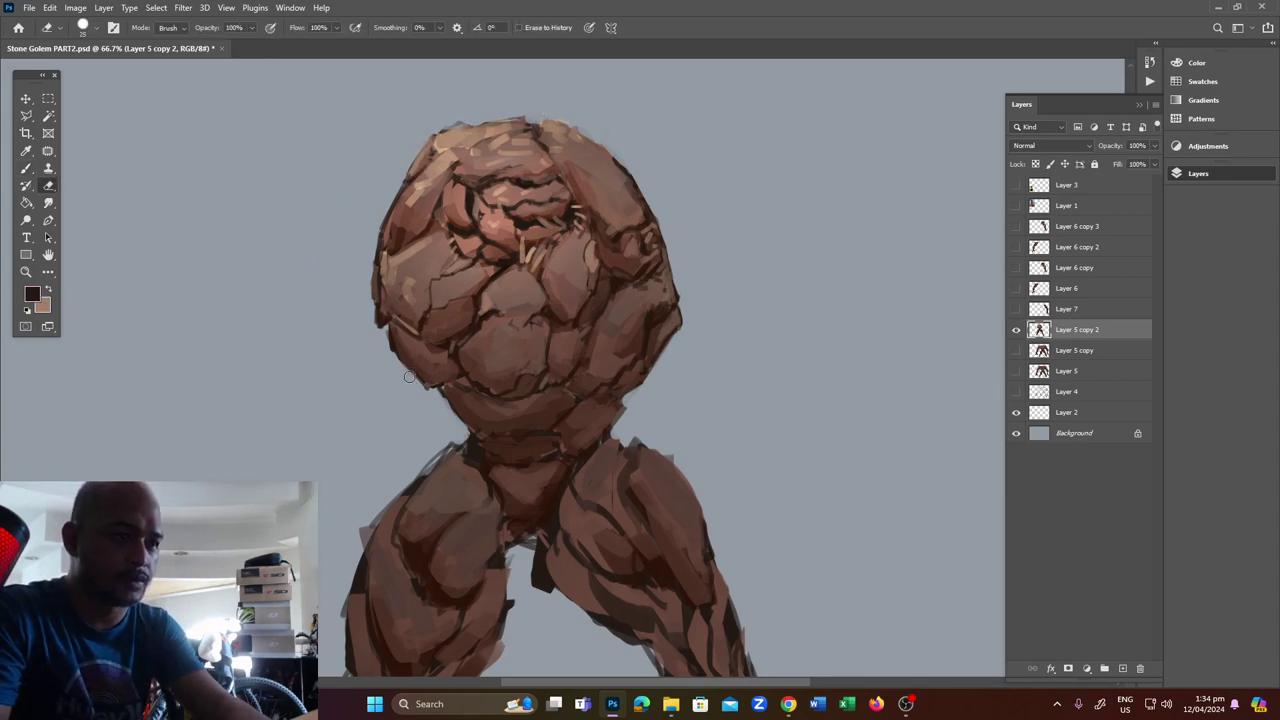
Clean up the ragged outer edge of the lower flank rock on the lit side using brown sampled from the rock.
key(x)
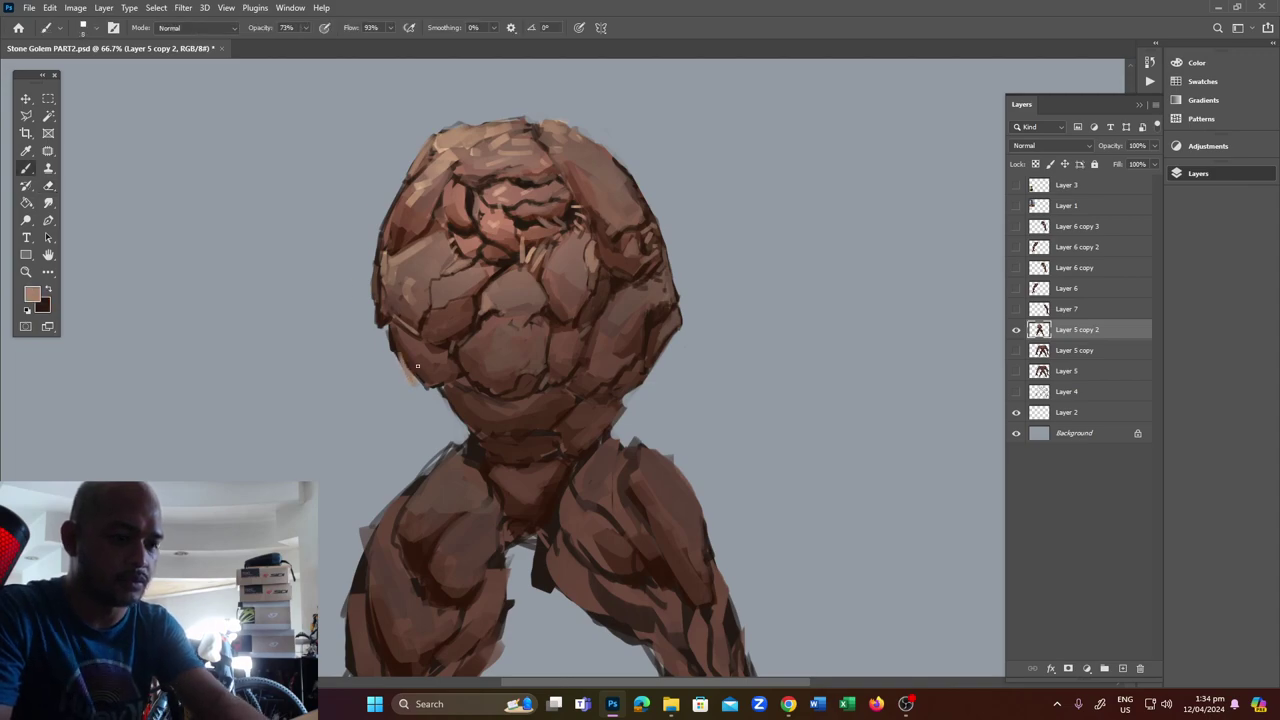
alt+click(415, 362)
mouse_move(408, 362)
mouse_down()
mouse_move(412, 380)
mouse_move(434, 386)
mouse_move(411, 384)
mouse_up()
key(x)
key(x)
alt+click(414, 368)
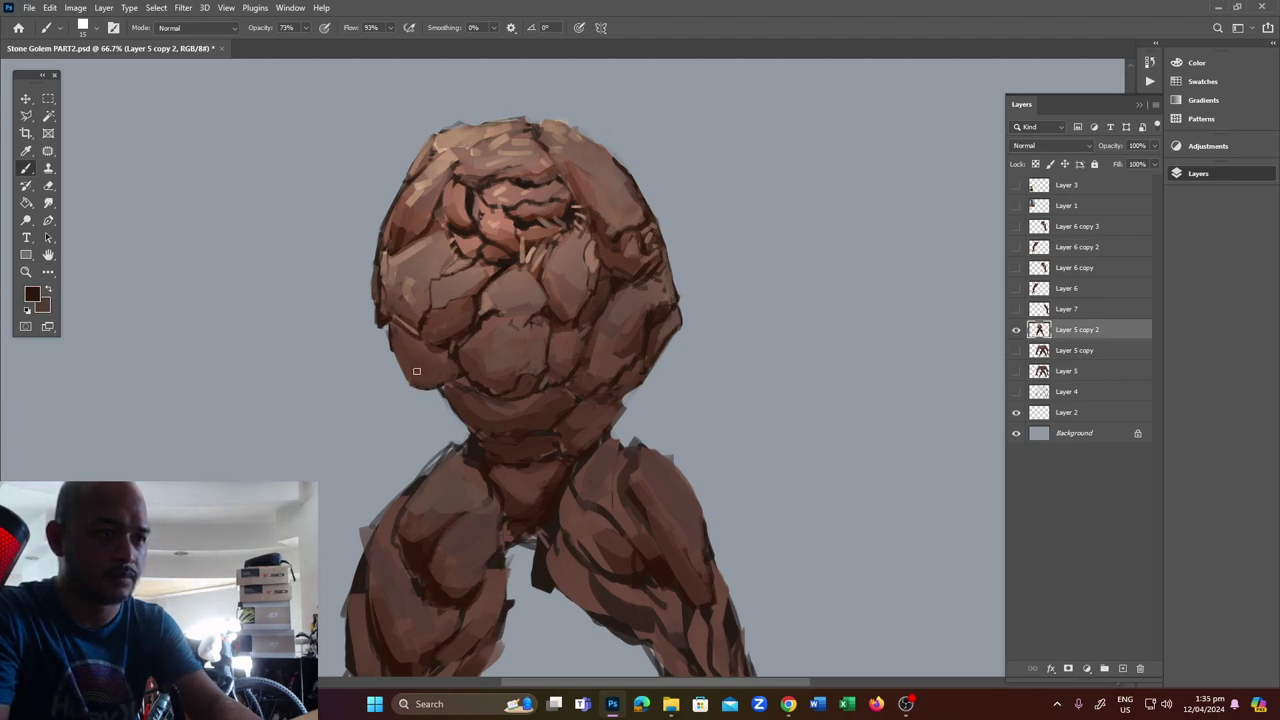
Shade the underside of the lit-side flank rock with sampled dark browns and darken the lower edge of the central chest rock.
alt+click(427, 378)
alt+click(405, 372)
mouse_move(405, 372)
mouse_down()
mouse_move(448, 380)
mouse_move(455, 368)
mouse_move(416, 363)
mouse_move(503, 388)
mouse_up()
alt+click(455, 368)
key(x)
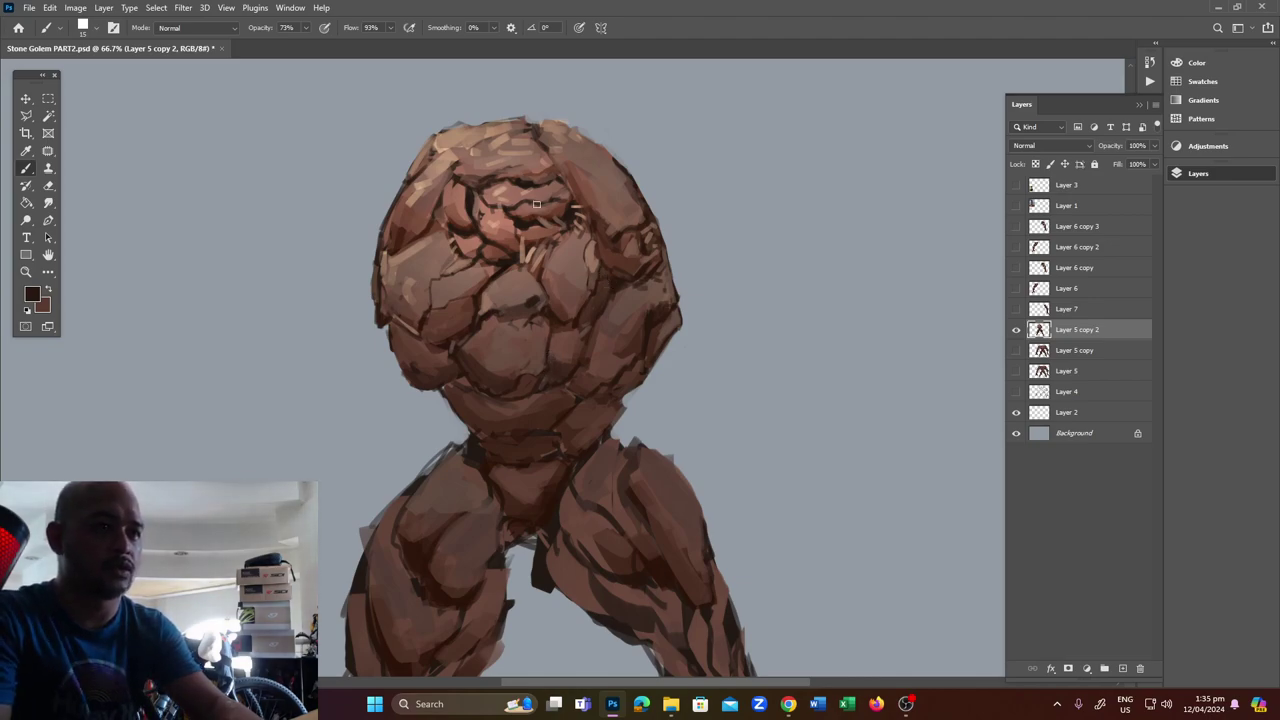
Brighten the golem's face rocks with the Dodge tool set to highlights, using a 200-pixel brush.
key(o)
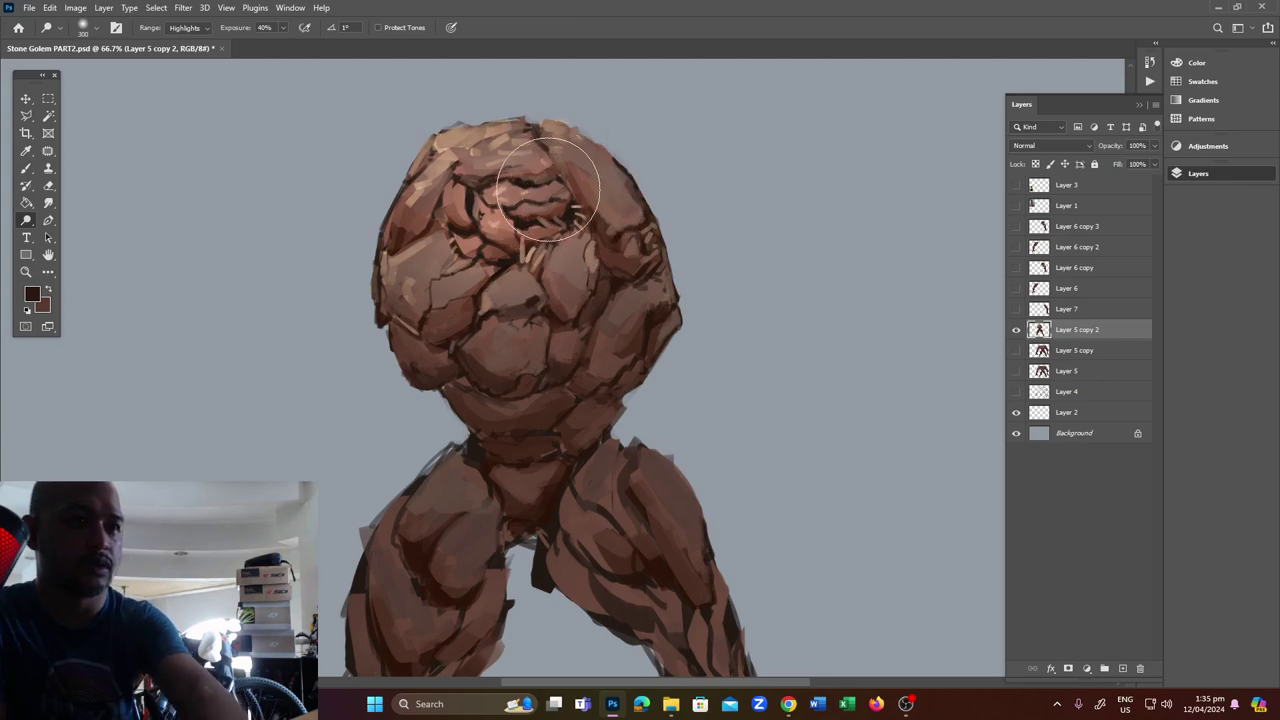
key(ctrl+z)
mouse_move(508, 190)
mouse_down()
mouse_move(478, 183)
mouse_move(545, 204)
mouse_up()
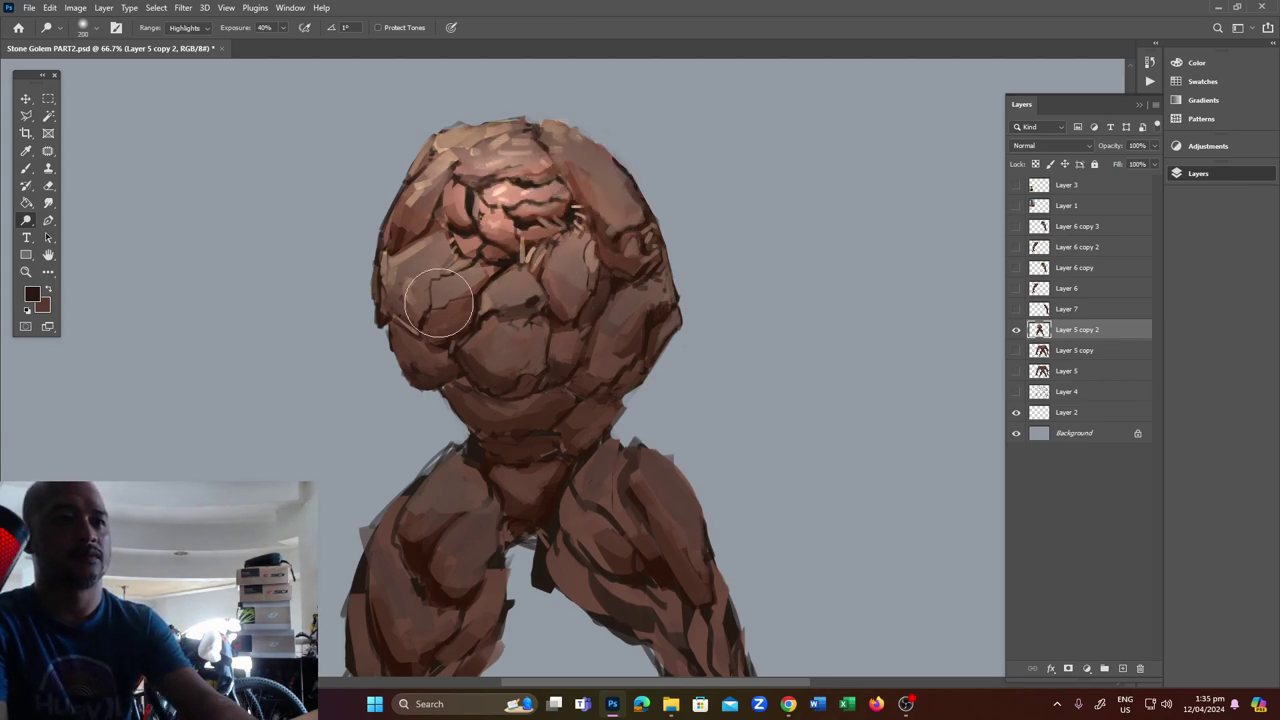
Erase the stray paint outside the waist on both sides, just above the thighs.
key(b)
key(ctrl+plus)
key(e)
drag(648, 400, 638, 412)
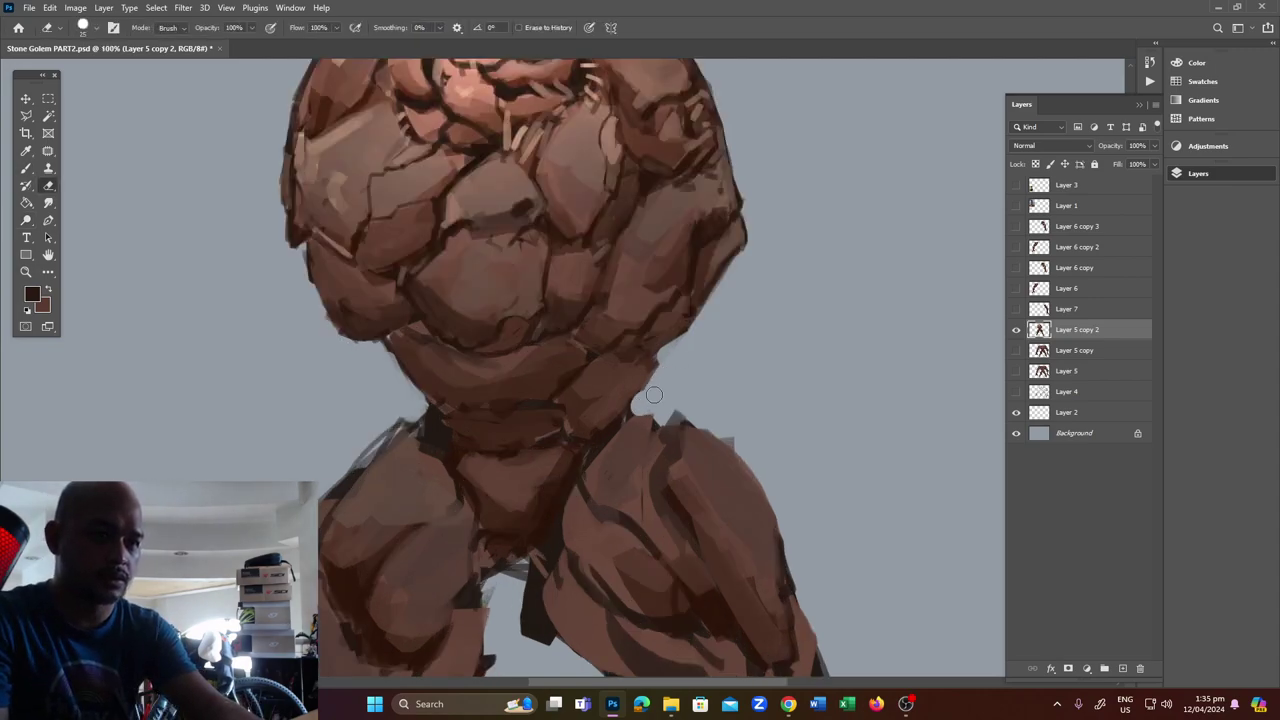
drag(412, 400, 432, 410)
Repaint the lit side of the lower torso with sampled brown and outline its flank rock in dark brown.
key(b)
alt+click(418, 359)
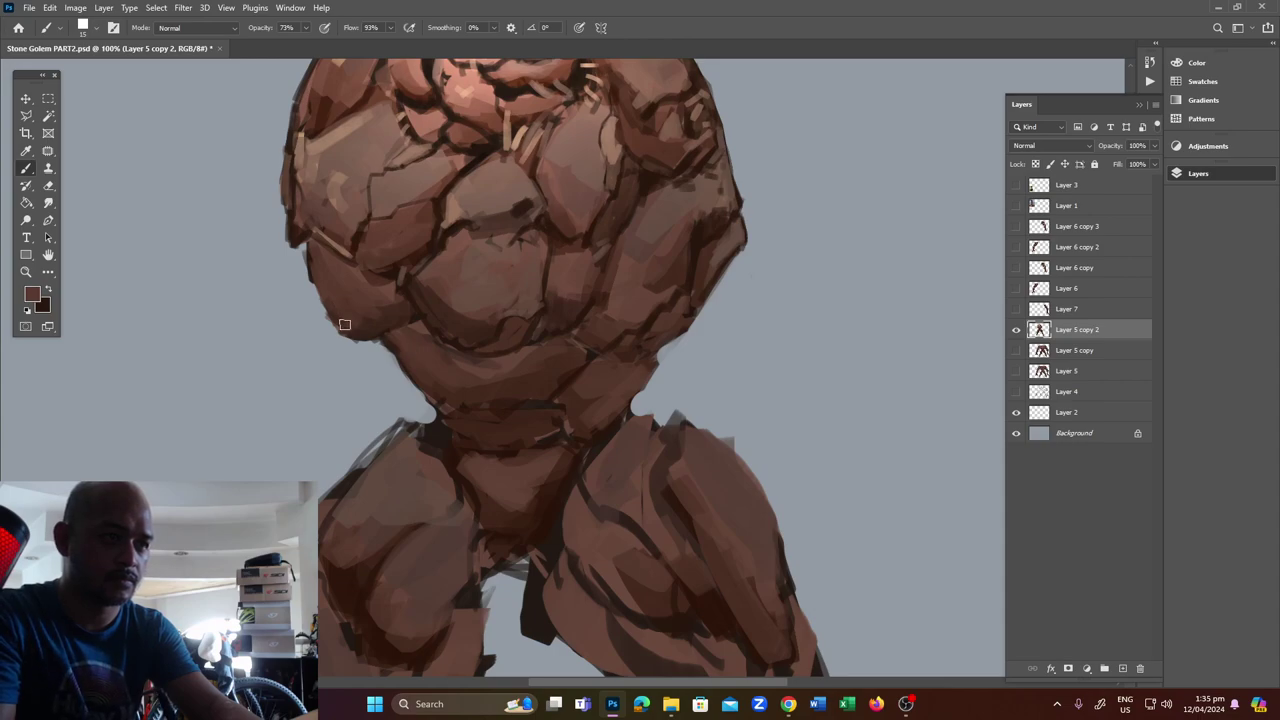
key(x)
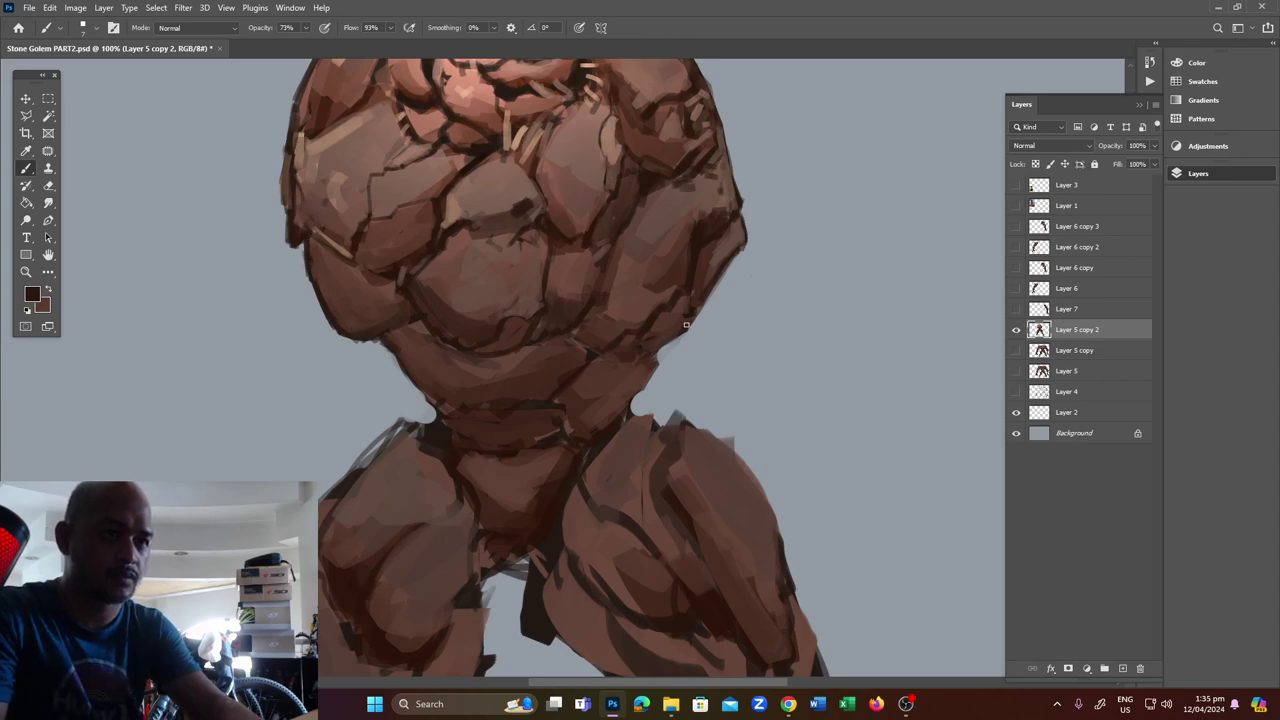
Trim the torso's outer edge on the shaded side, outline it in dark brown, and define the small rock at its lower corner.
key(e)
drag(701, 317, 713, 294)
key(b)
drag(745, 243, 731, 257)
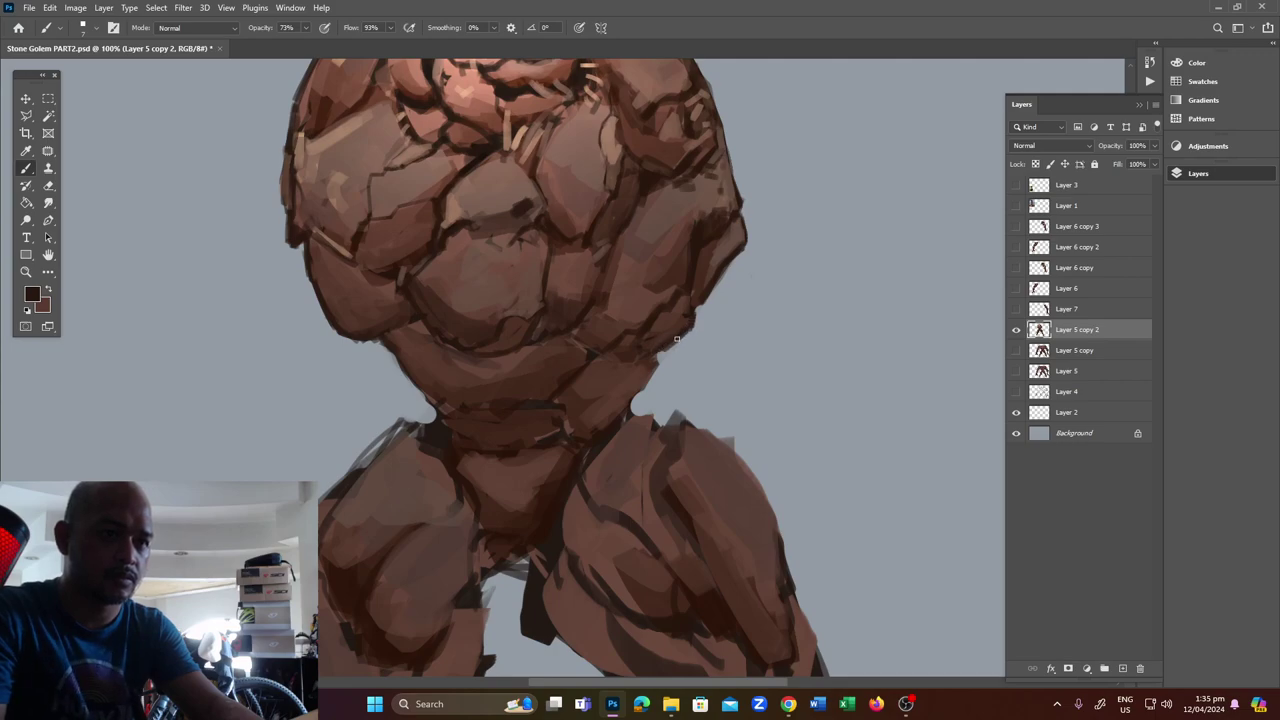
key(x)
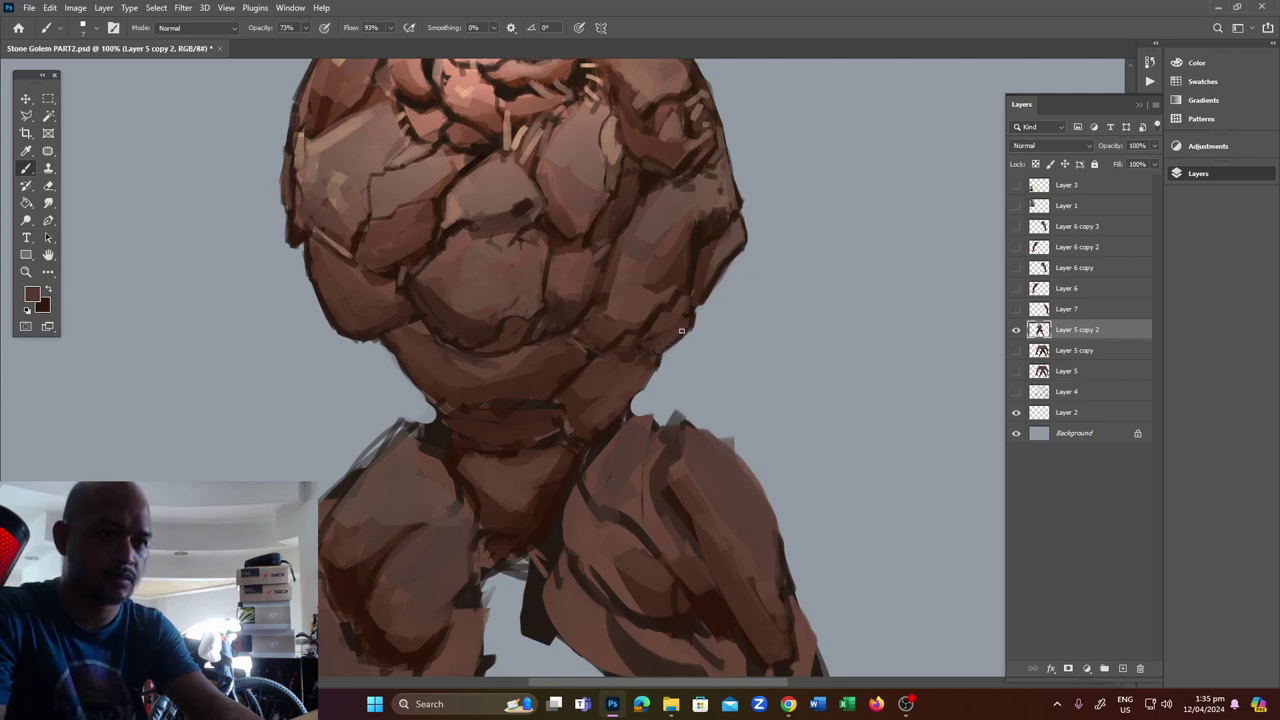
key(x)
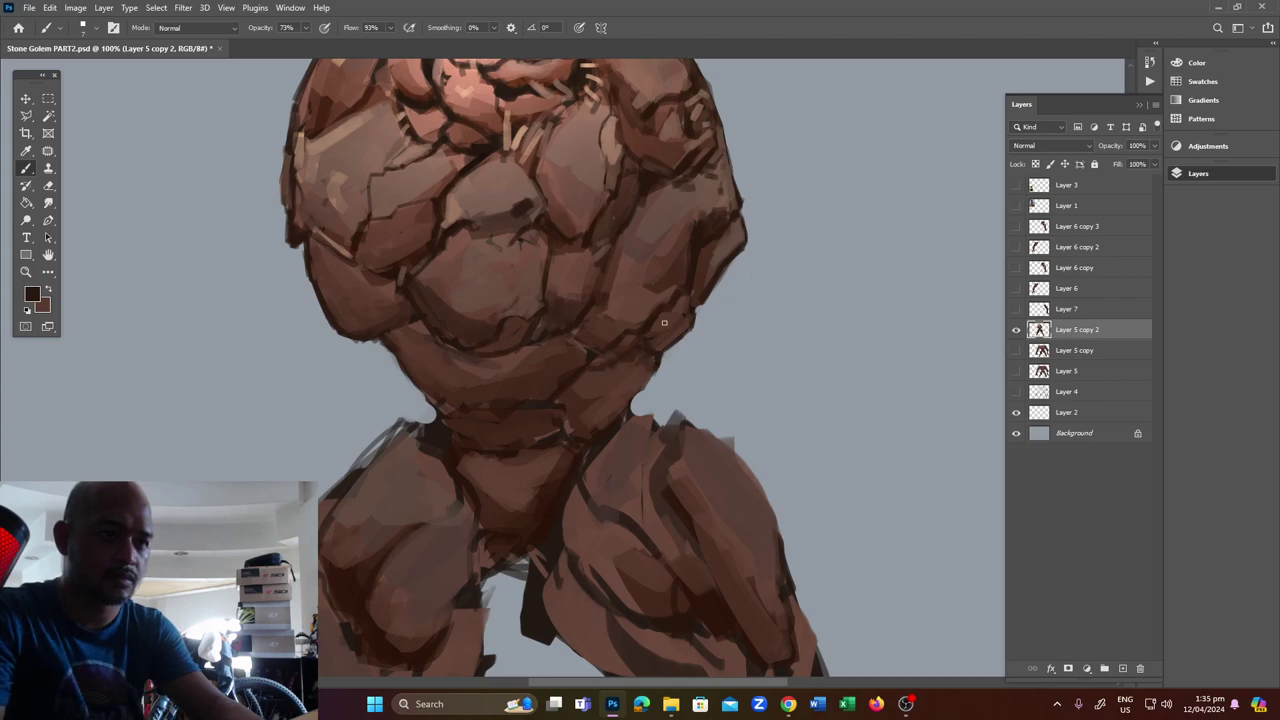
Sample a near-black brown from the chest creases and darken the crease across the lower abdomen.
alt+click(474, 165)
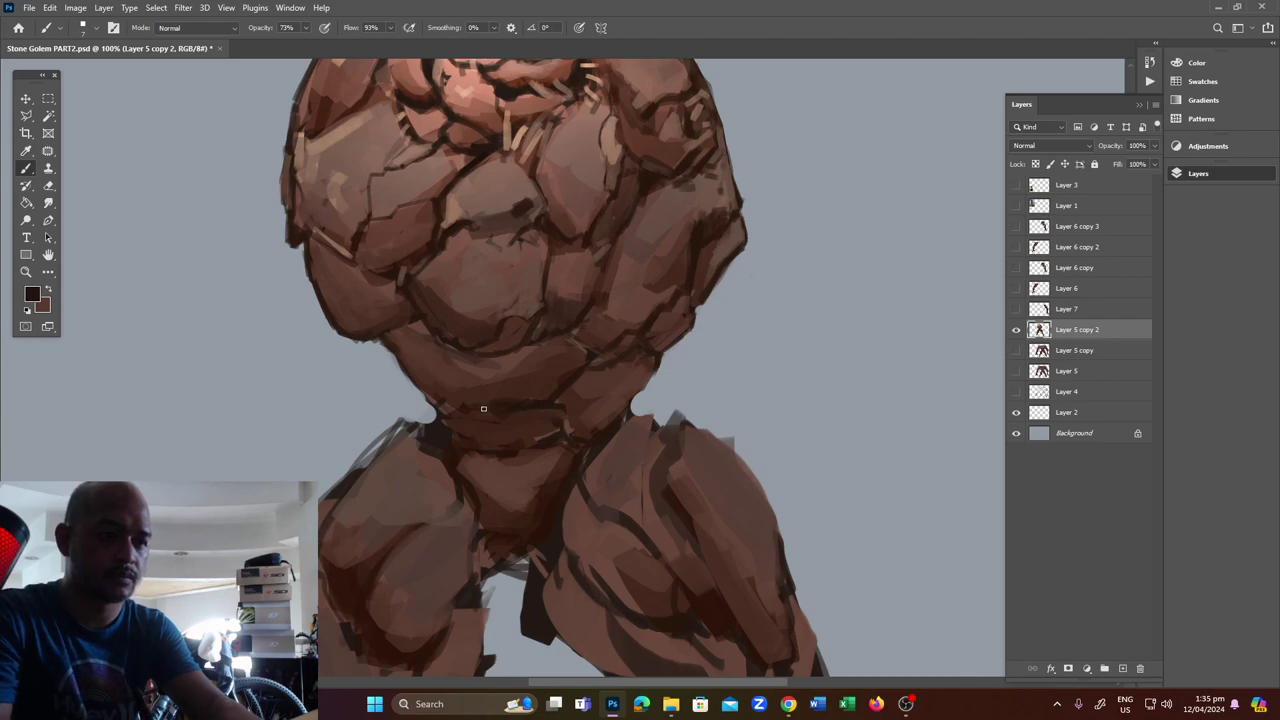
key(alt)
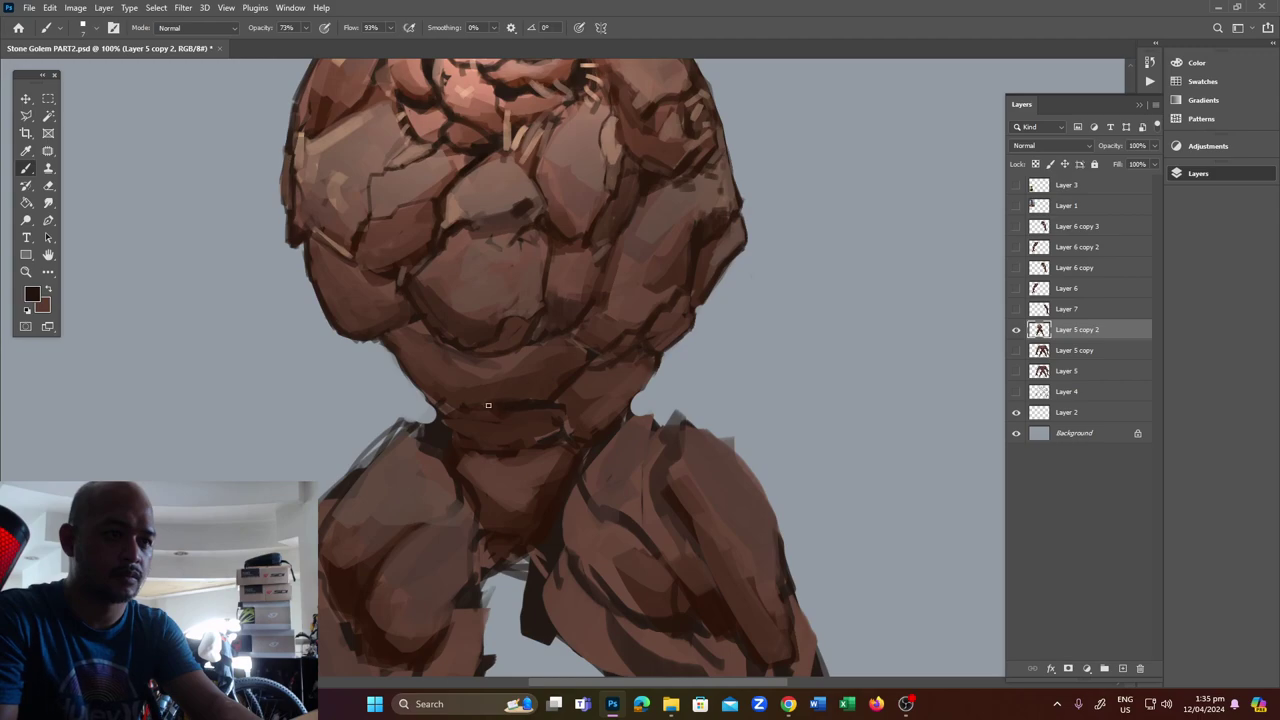
key(h)
drag(448, 409, 490, 366)
drag(798, 332, 834, 426)
key(ctrl+z)
drag(590, 228, 571, 188)
key(ctrl+z)
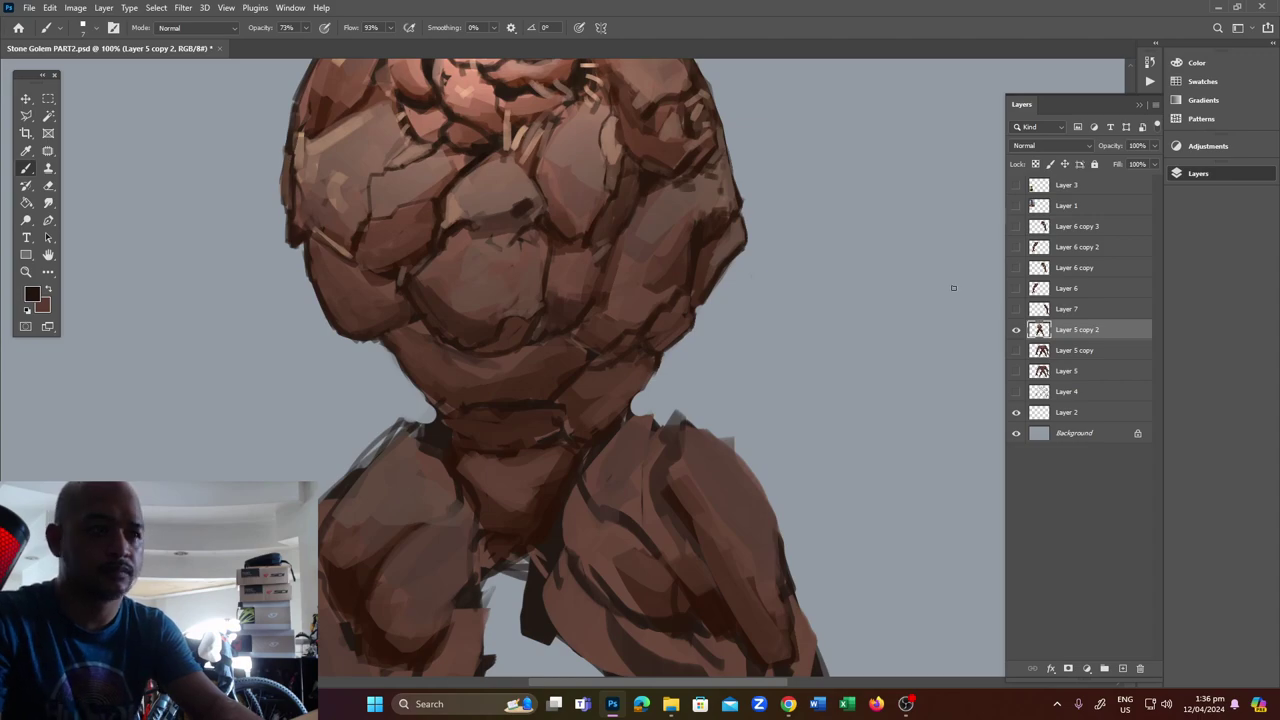
Choose a near-black foreground colour and paint a thin dark crack from the lower abdomen crease up towards the belly rock.
click(32, 293)
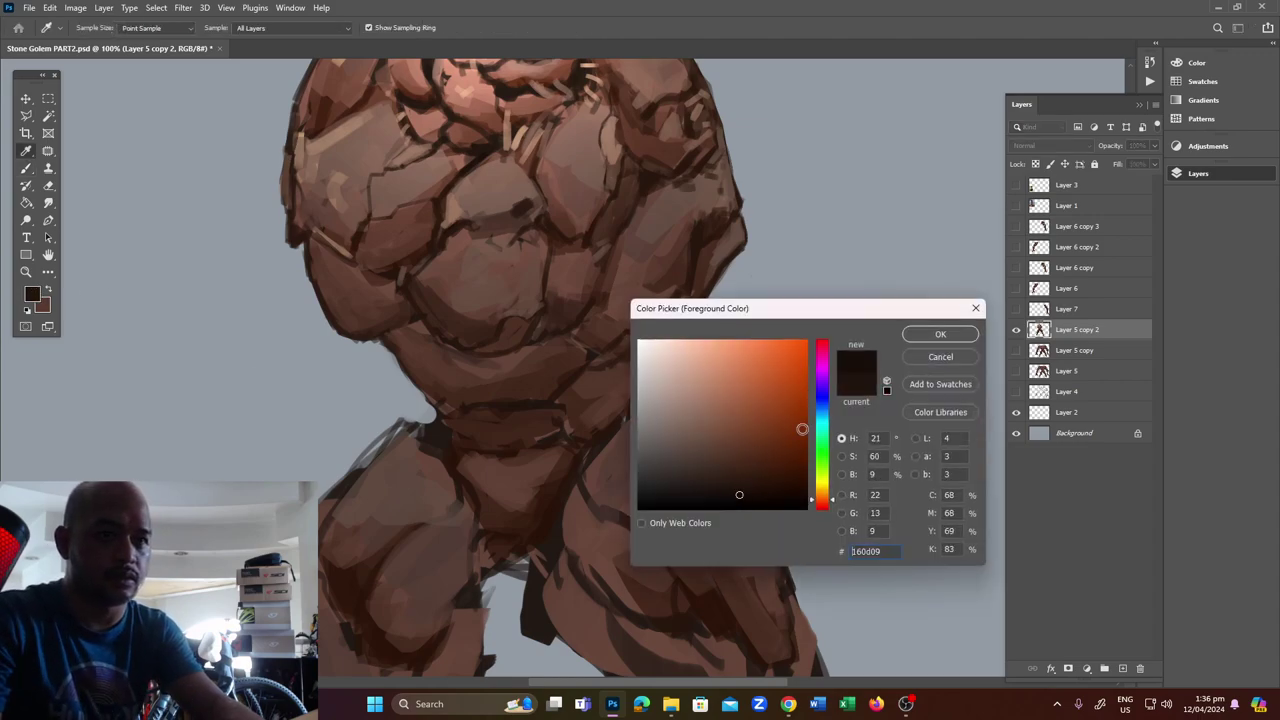
click(930, 336)
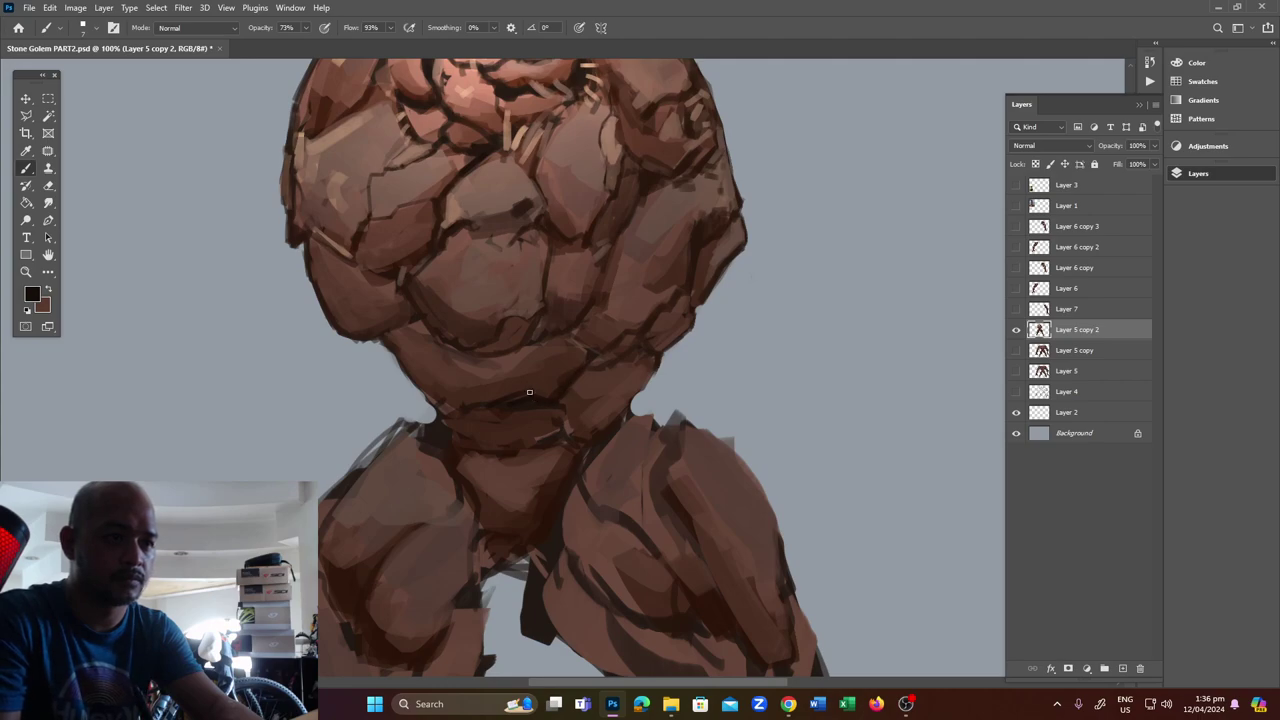
key(bracketleft)
key(bracketleft)
drag(529, 391, 540, 378)
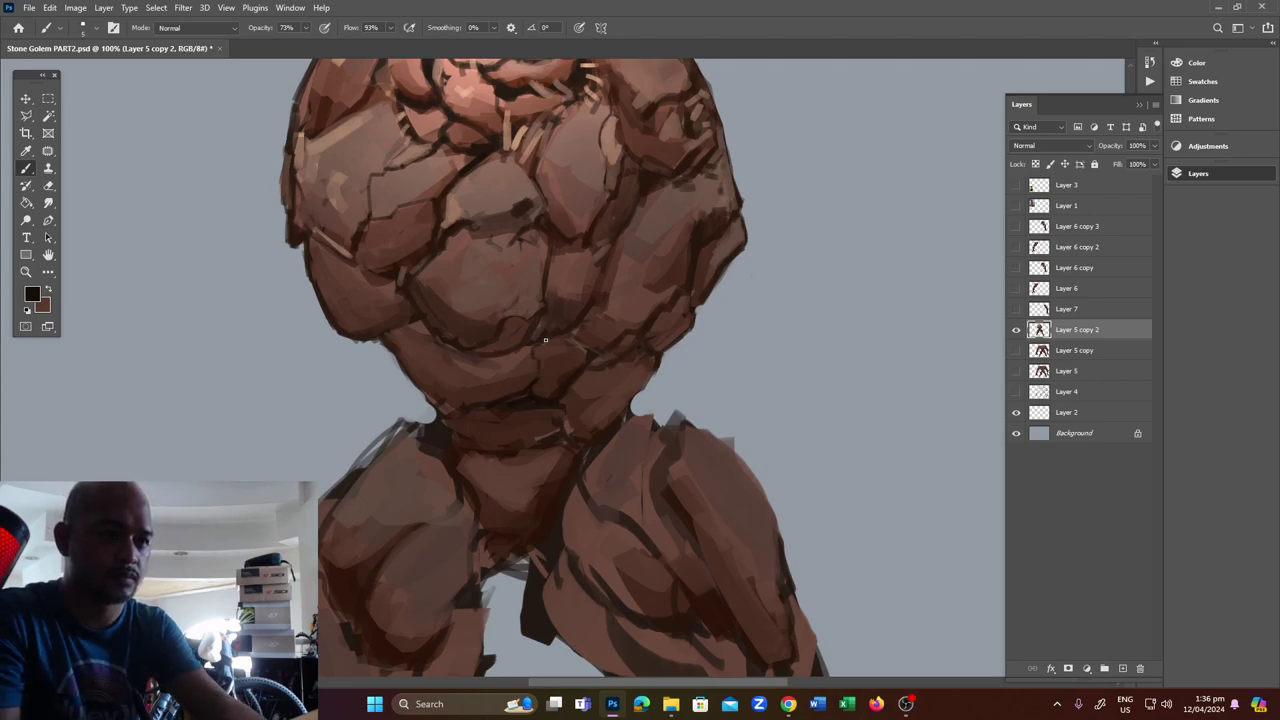
Sample a lighter brown from the shaded flank and highlight the small rocks and crack edges beside the central belly rock.
key(x)
alt+click(660, 215)
key(bracketright)
key(bracketright)
mouse_move(571, 350)
mouse_down()
mouse_move(539, 353)
mouse_move(558, 343)
mouse_move(549, 354)
mouse_move(584, 370)
mouse_move(544, 348)
mouse_move(540, 359)
mouse_move(568, 358)
mouse_move(580, 388)
mouse_move(558, 405)
mouse_move(548, 348)
mouse_move(582, 326)
mouse_move(547, 348)
mouse_move(596, 363)
mouse_up()
key(x)
key(x)
key(x)
key(x)
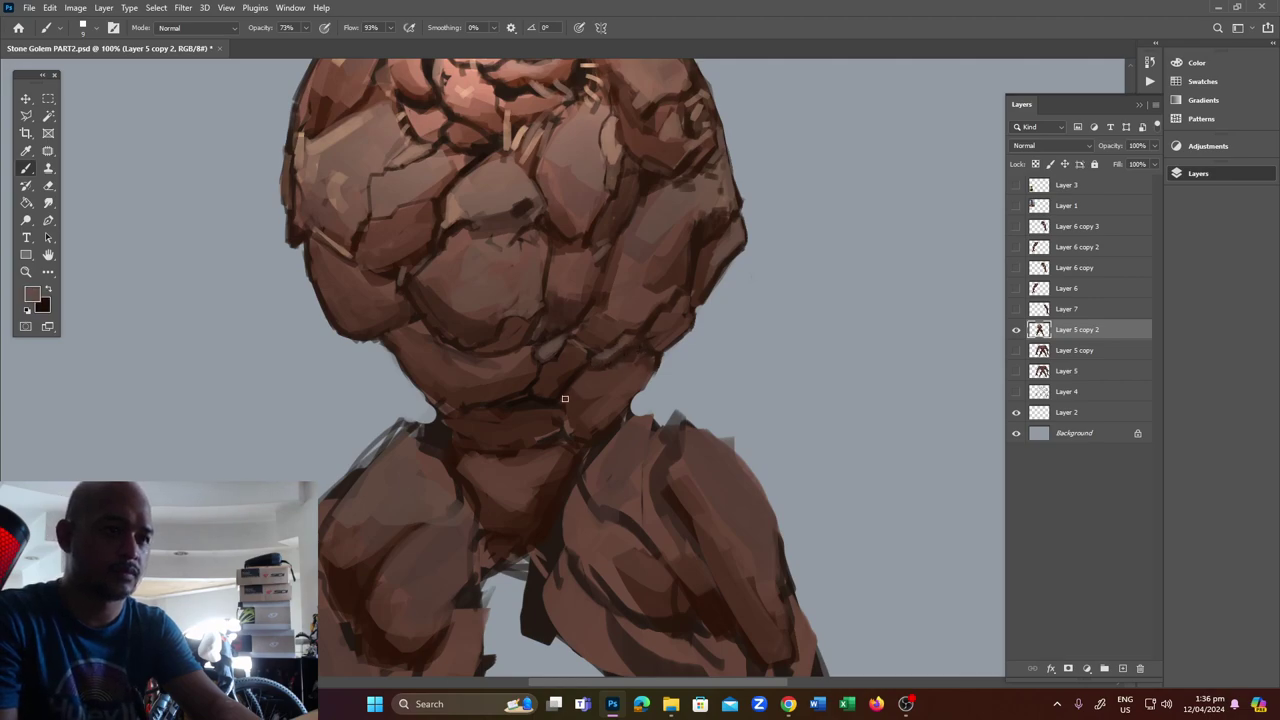
Add light accents along the lower abdomen crease and paint a dark crack through the abdomen rock on the lit side.
mouse_move(540, 404)
mouse_down()
mouse_move(521, 399)
mouse_move(565, 407)
mouse_move(562, 395)
mouse_up()
key(x)
mouse_move(458, 406)
mouse_down()
mouse_move(428, 395)
mouse_move(470, 402)
mouse_move(454, 347)
mouse_move(480, 395)
mouse_up()
key(x)
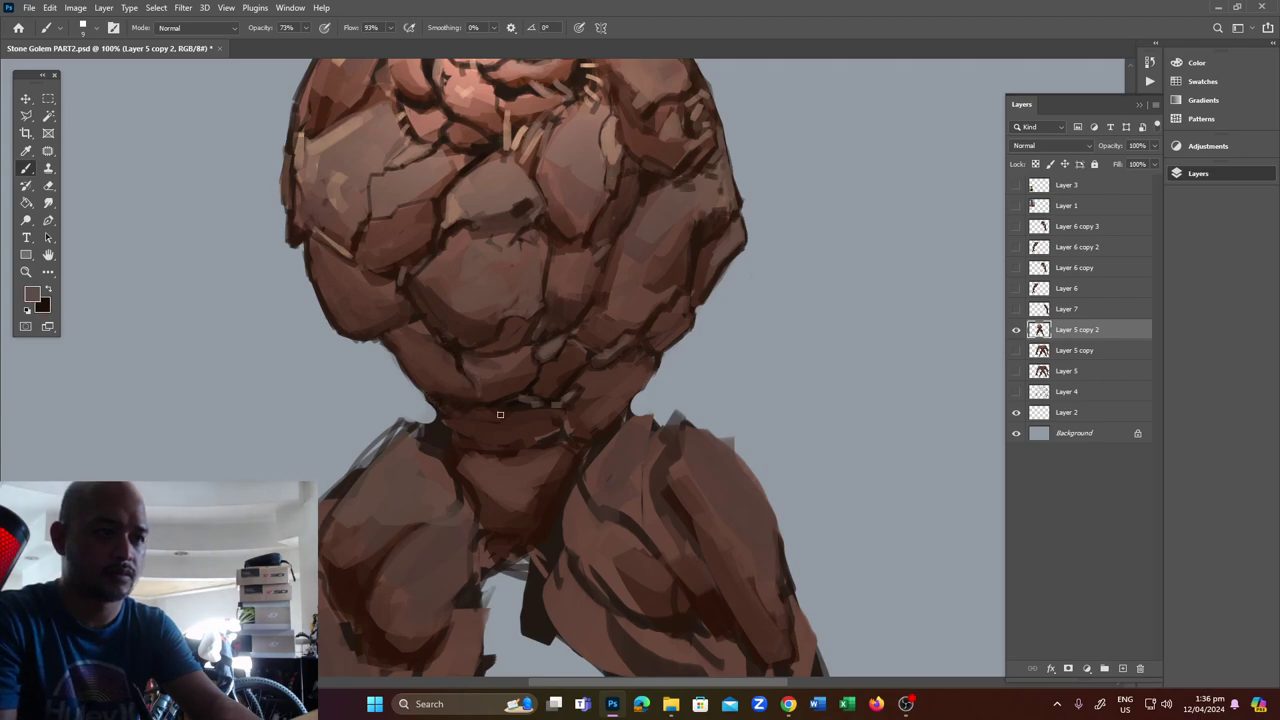
Break up the crease above the pelvis rock with alternating dark cracks and lighter brown accents.
mouse_move(557, 455)
mouse_down()
mouse_move(460, 449)
mouse_move(570, 453)
mouse_move(537, 453)
mouse_move(557, 453)
mouse_move(531, 440)
mouse_move(505, 443)
mouse_move(576, 455)
mouse_move(571, 438)
mouse_move(556, 445)
mouse_up()
key(x)
key(x)
key(x)
key(x)
key(x)
key(x)
mouse_move(577, 440)
mouse_down()
mouse_move(569, 449)
mouse_move(608, 432)
mouse_move(584, 460)
mouse_up()
Darken the creases separating the pelvis rock from the thighs with near-black strokes.
key(x)
mouse_move(434, 428)
mouse_down()
mouse_move(465, 454)
mouse_move(457, 470)
mouse_up()
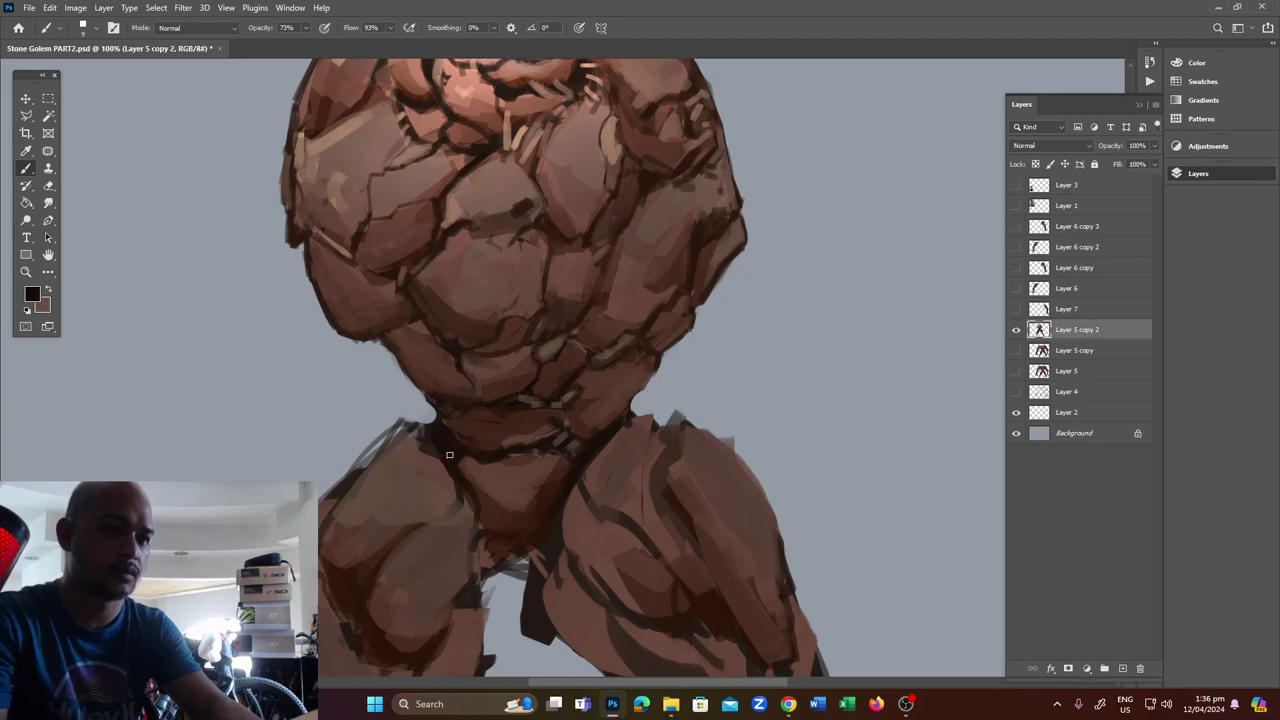
key(z)
alt+click(602, 339)
alt+click(602, 339)
click(576, 388)
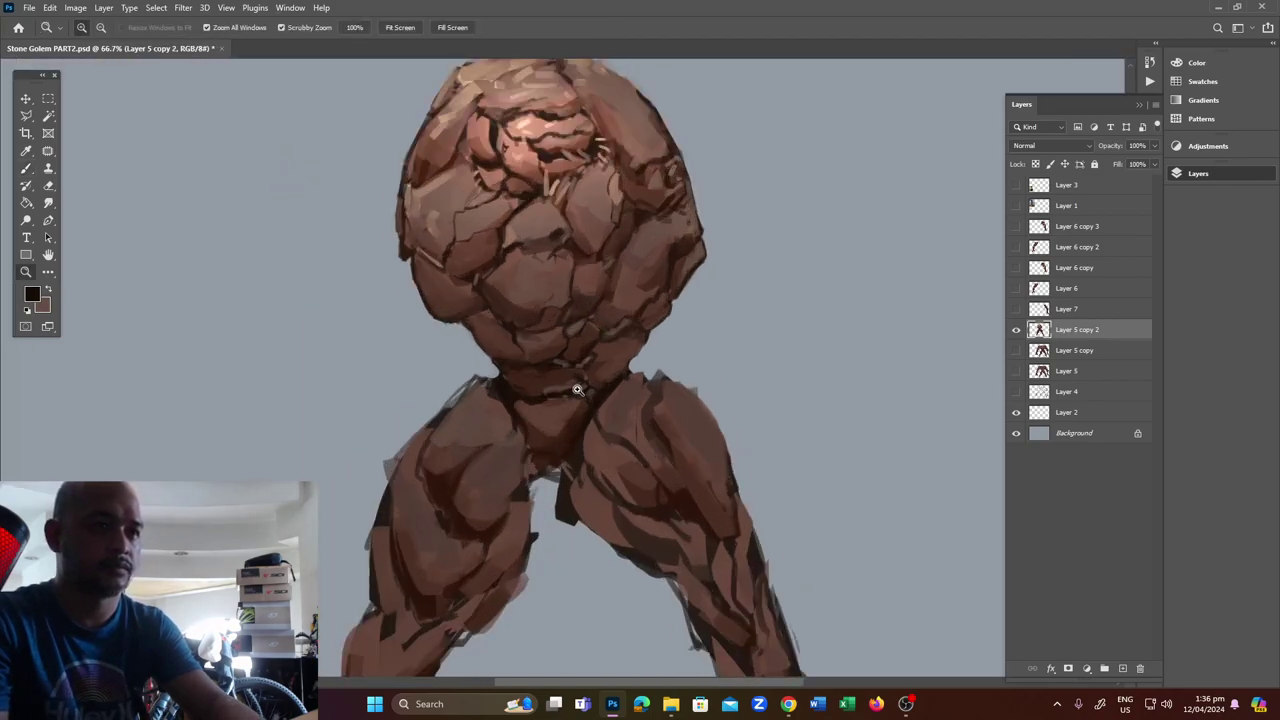
click(576, 389)
key(b)
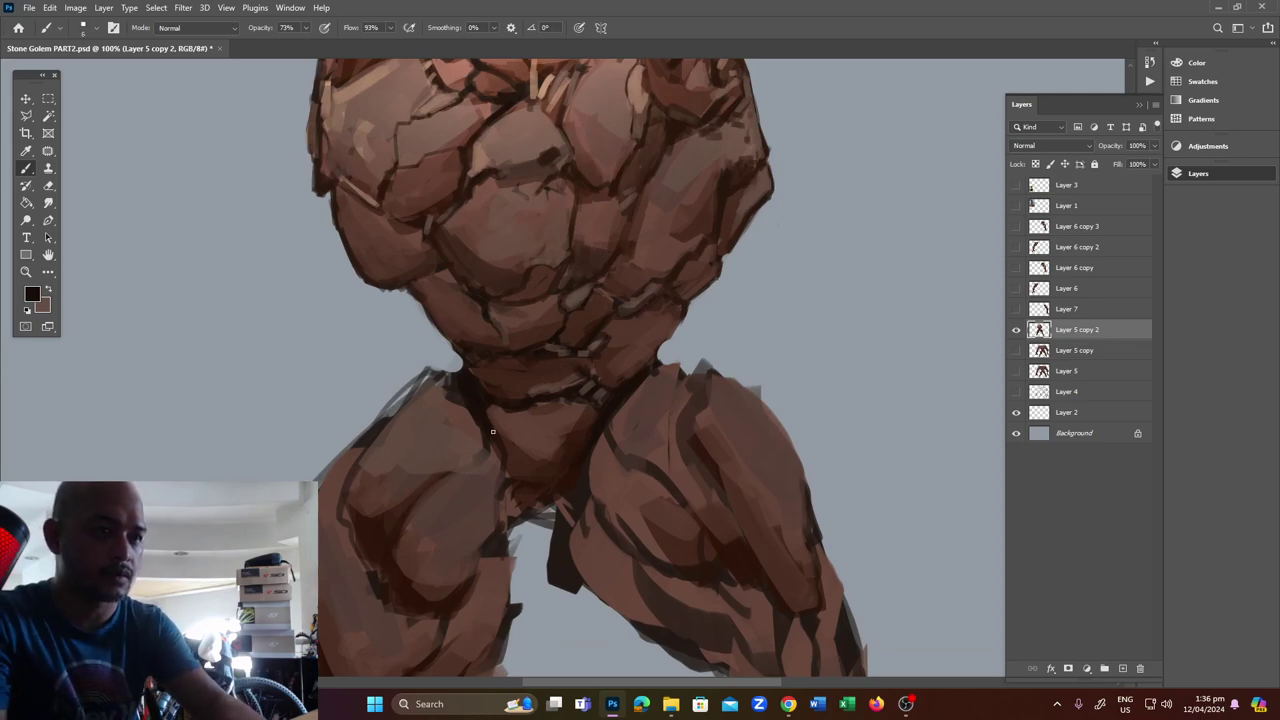
drag(492, 431, 510, 465)
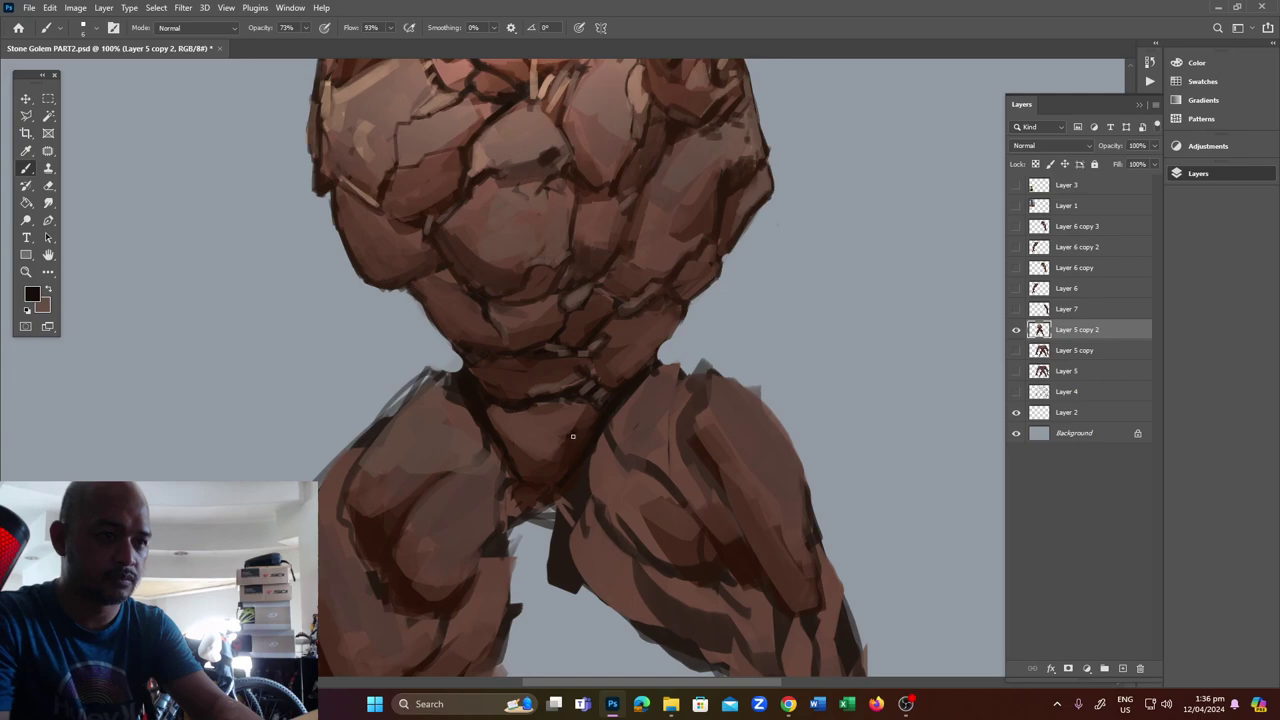
Paint a short dark crack with brown accents into the middle of the pelvis rock, using a smaller brush for the finer lines.
key(x)
drag(543, 442, 564, 438)
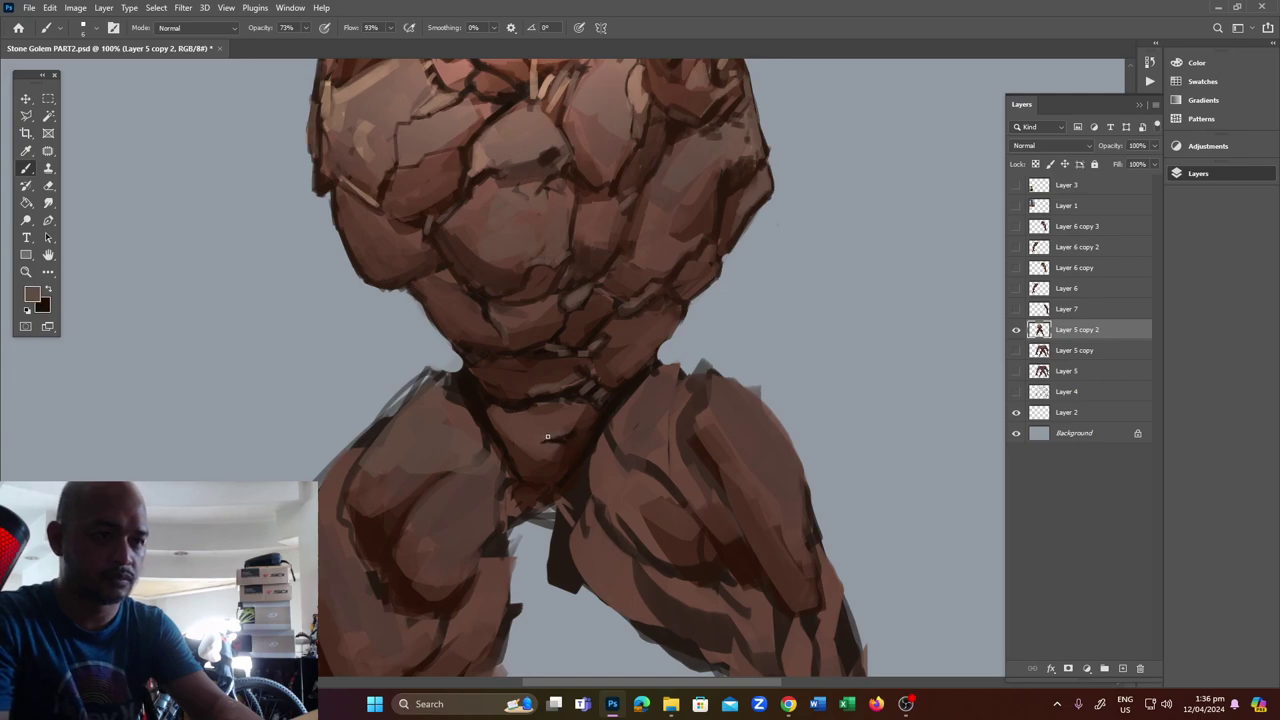
key(x)
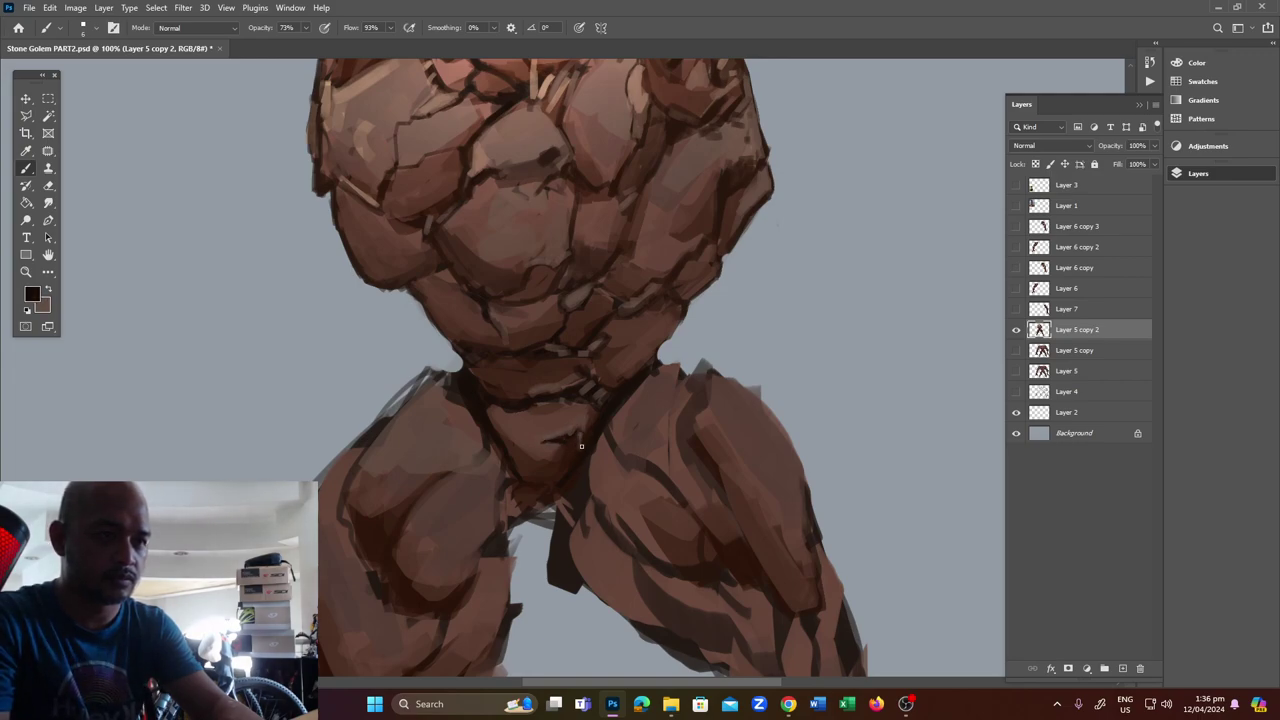
mouse_move(580, 426)
mouse_down()
mouse_move(585, 402)
mouse_move(571, 408)
mouse_up()
key(bracketleft)
key(bracketleft)
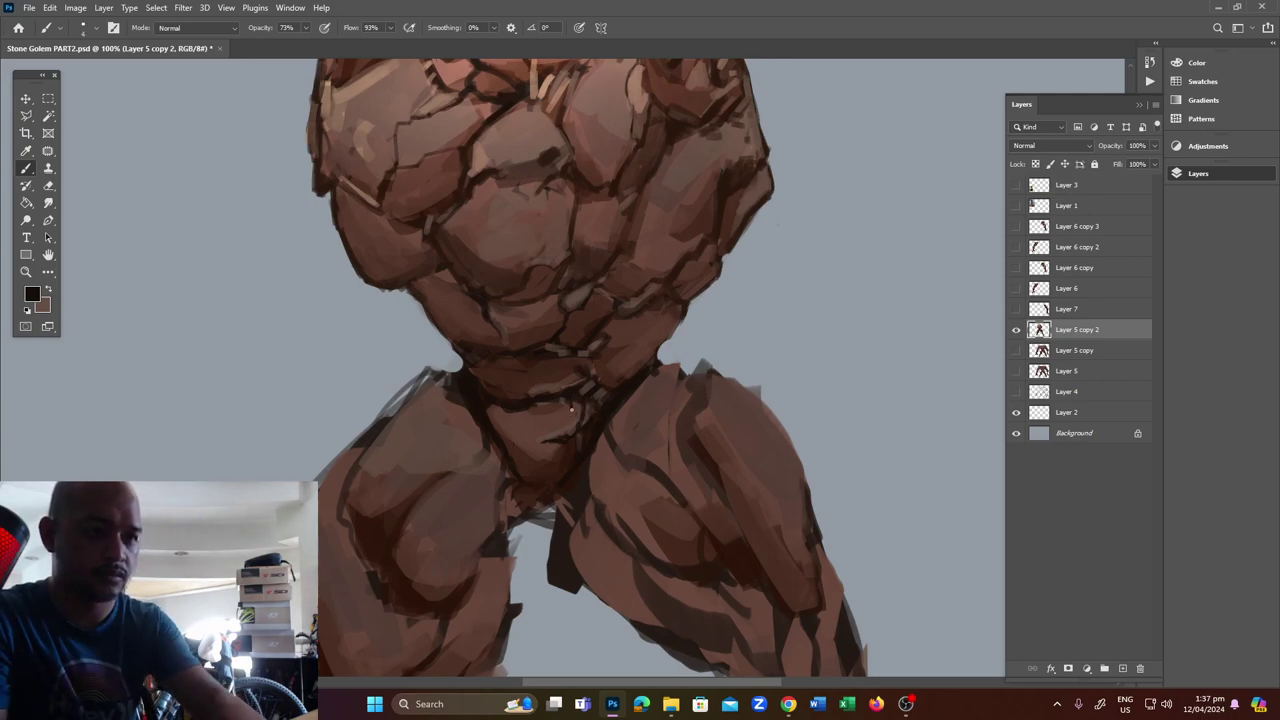
Extend the thin cracks along the pelvis rock's lower edge, alternating near-black and brown, and erase the stray dark paint between the thighs.
key(x)
key(x)
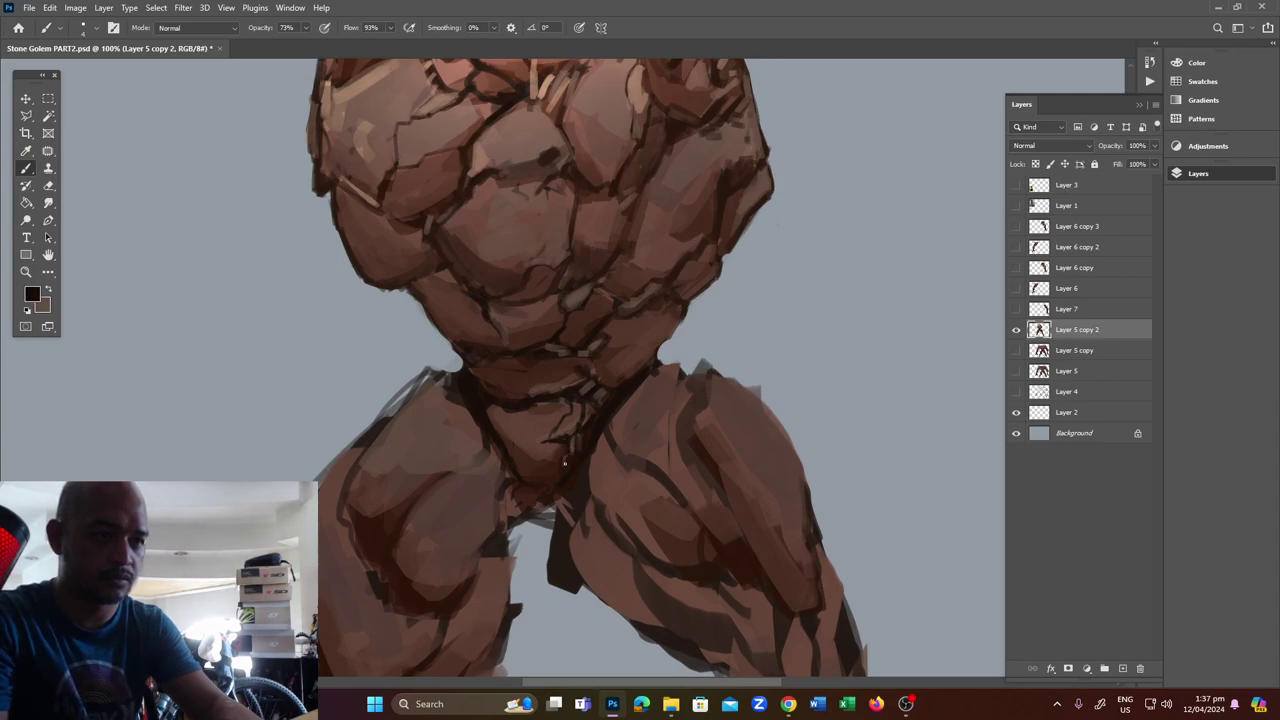
key(x)
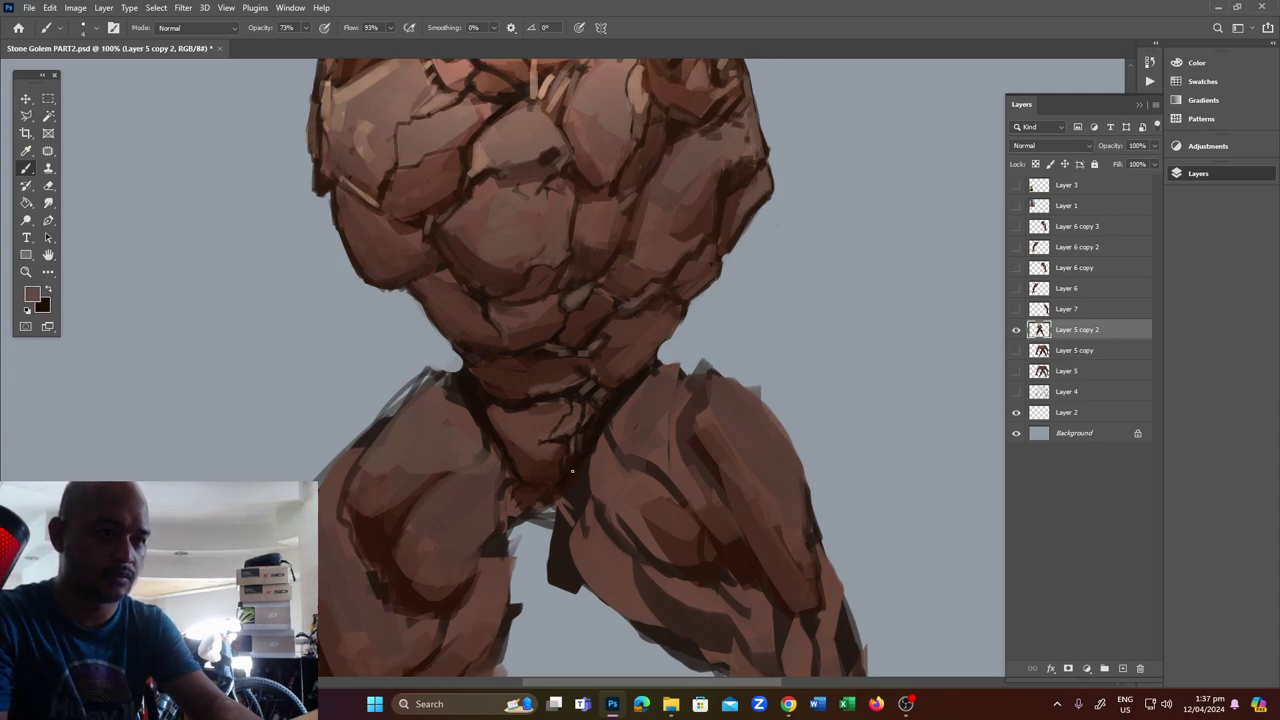
key(x)
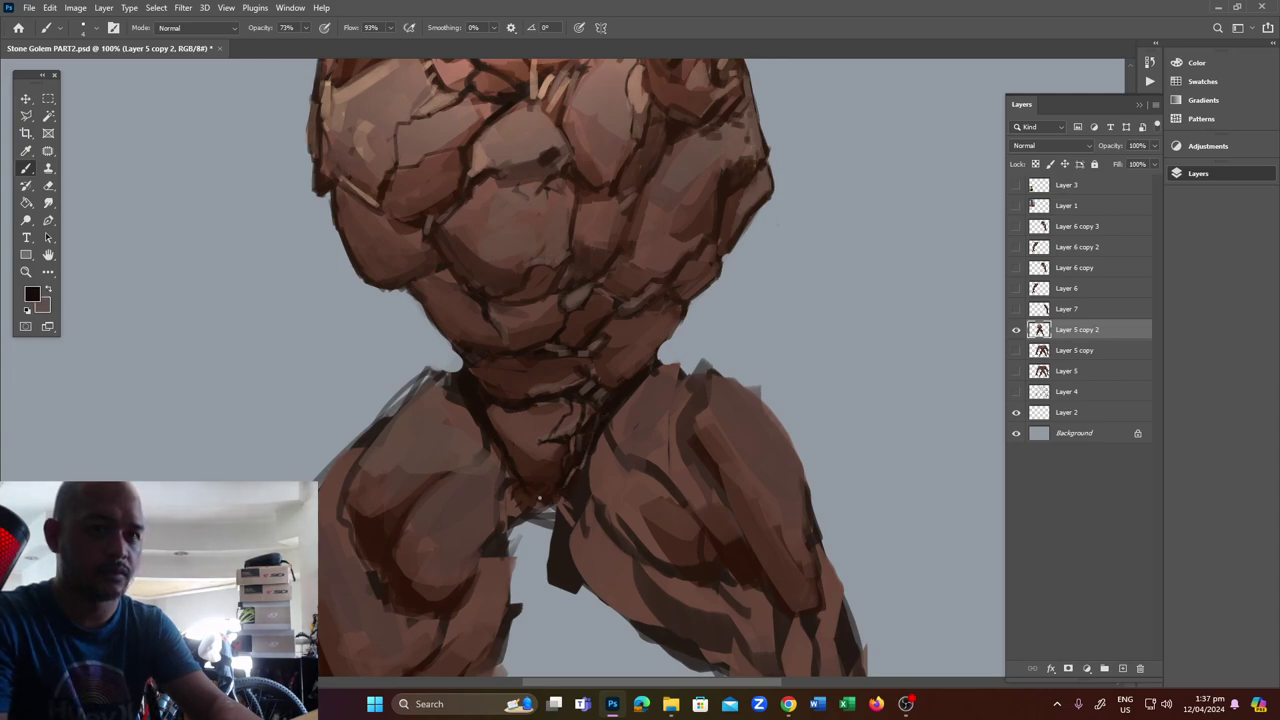
key(e)
mouse_move(565, 578)
mouse_down()
mouse_move(566, 530)
mouse_move(532, 525)
mouse_up()
Sample tones with the Eyedropper and paint broader dark and lighter brown patches on the shaded flank rock with a larger brush.
key(z)
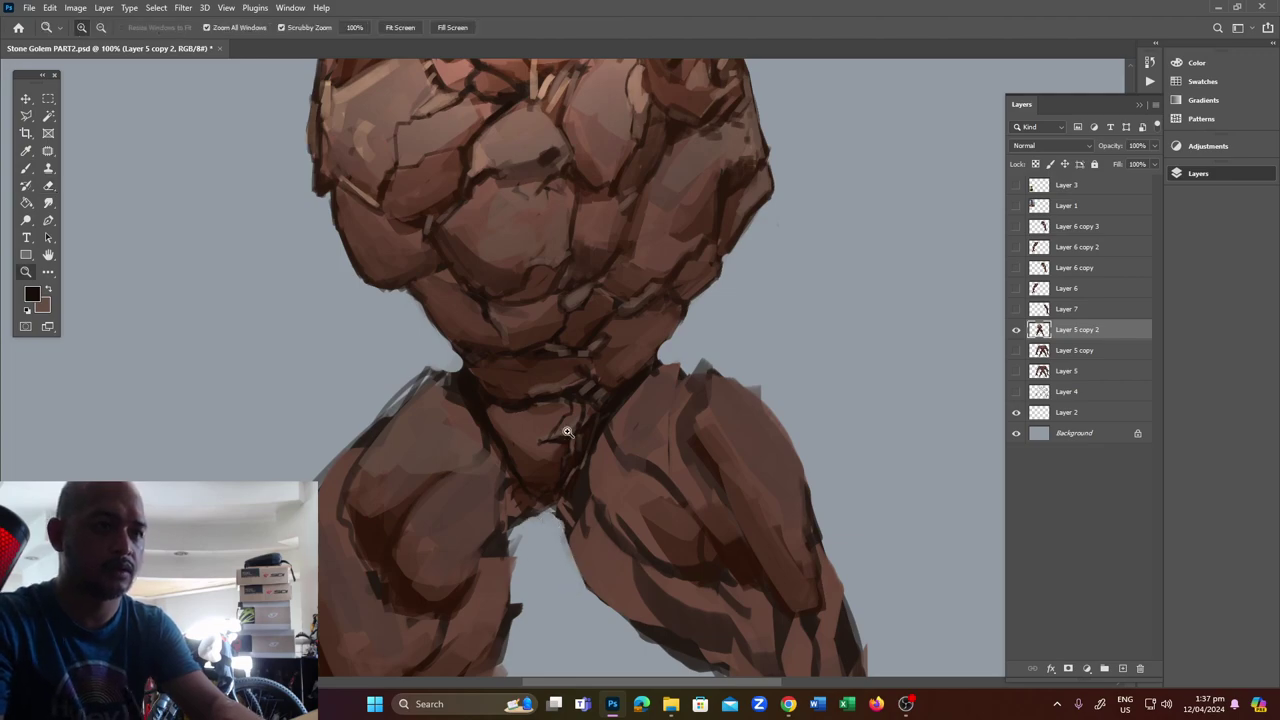
alt+click(572, 432)
key(b)
key(z)
key(i)
key(x)
key(b)
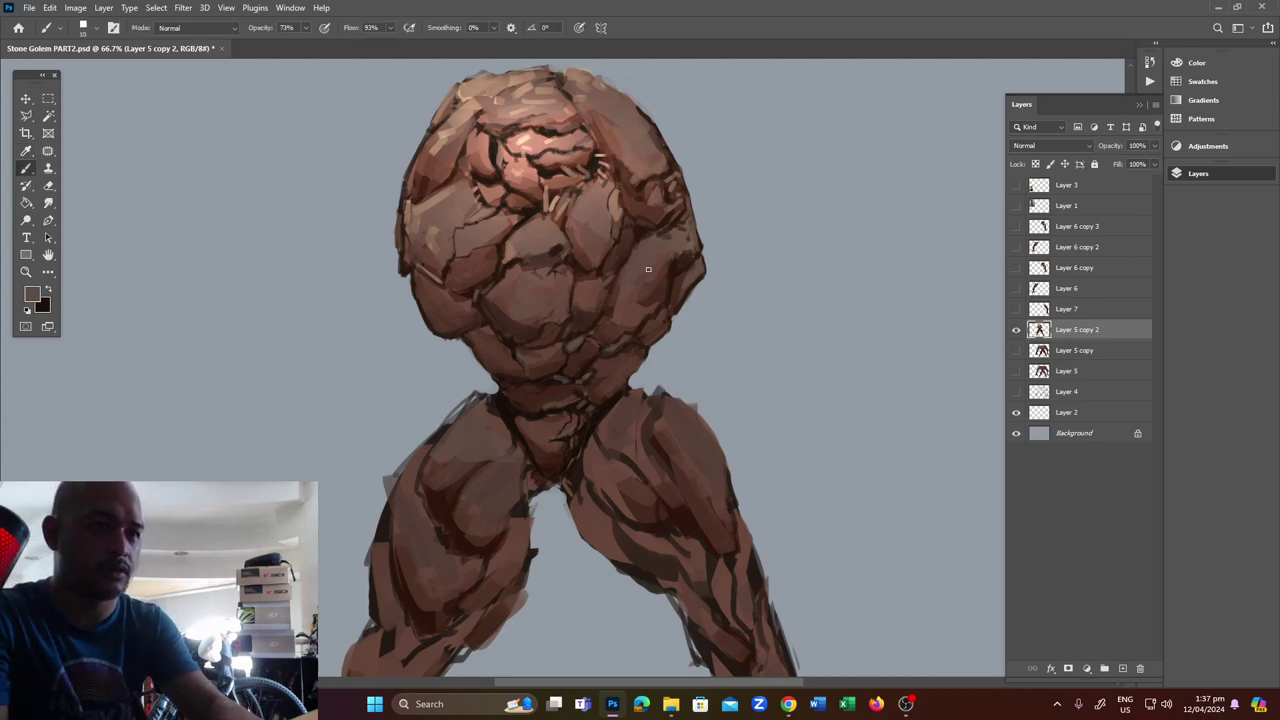
key(x)
key(x)
key(x)
key(i)
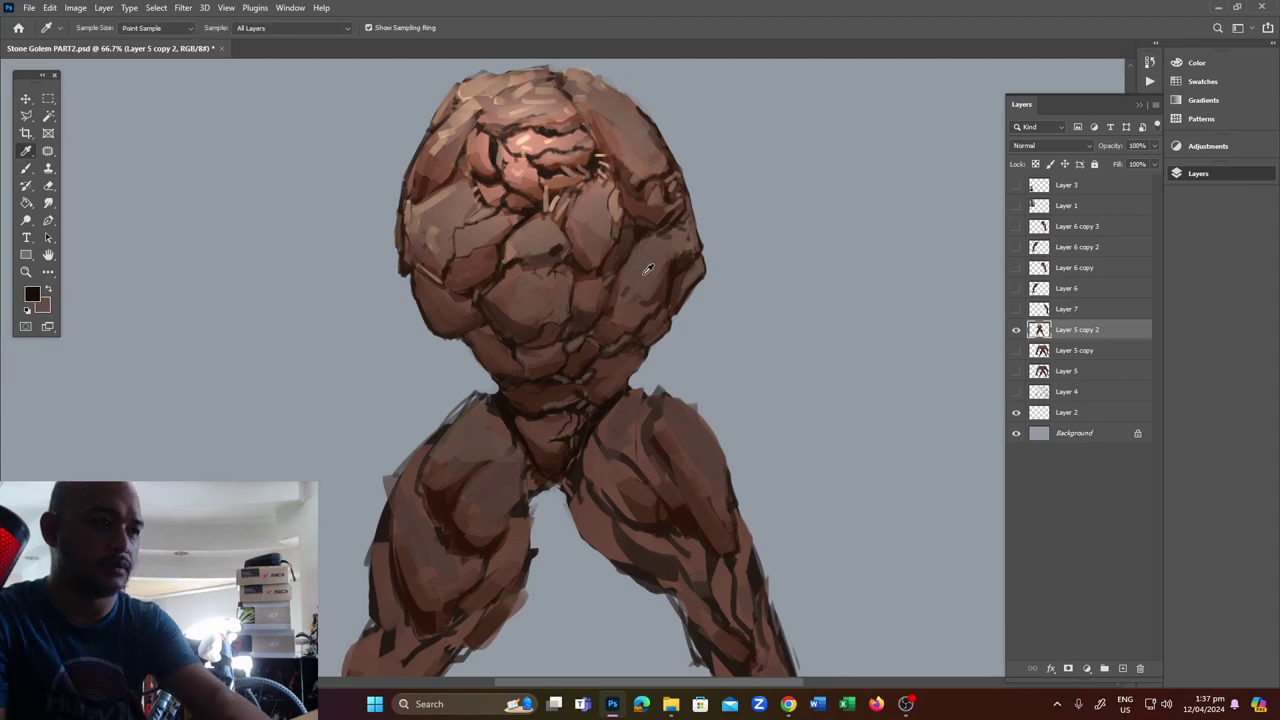
key(b)
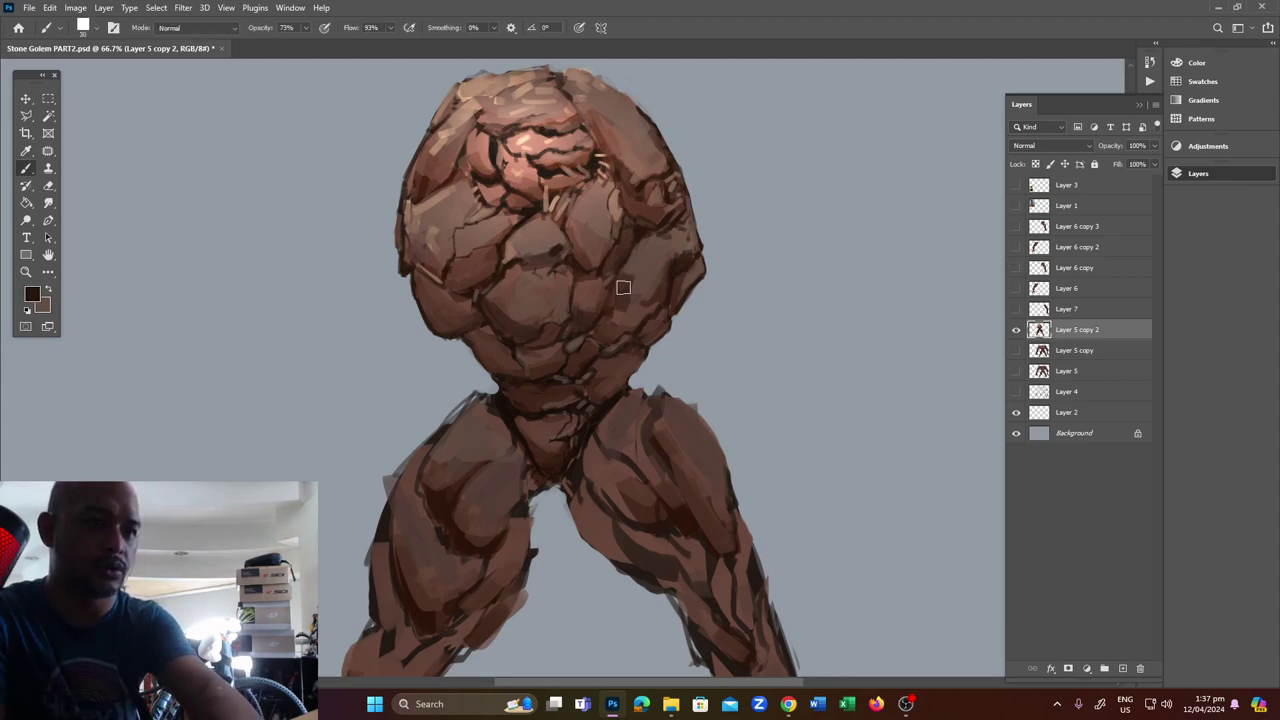
key(x)
key(x)
key(x)
Show the arm layers Layer 6 copy 3 and Layer 6 copy 2 to check the torso against the whole golem.
key(z)
alt+click(625, 360)
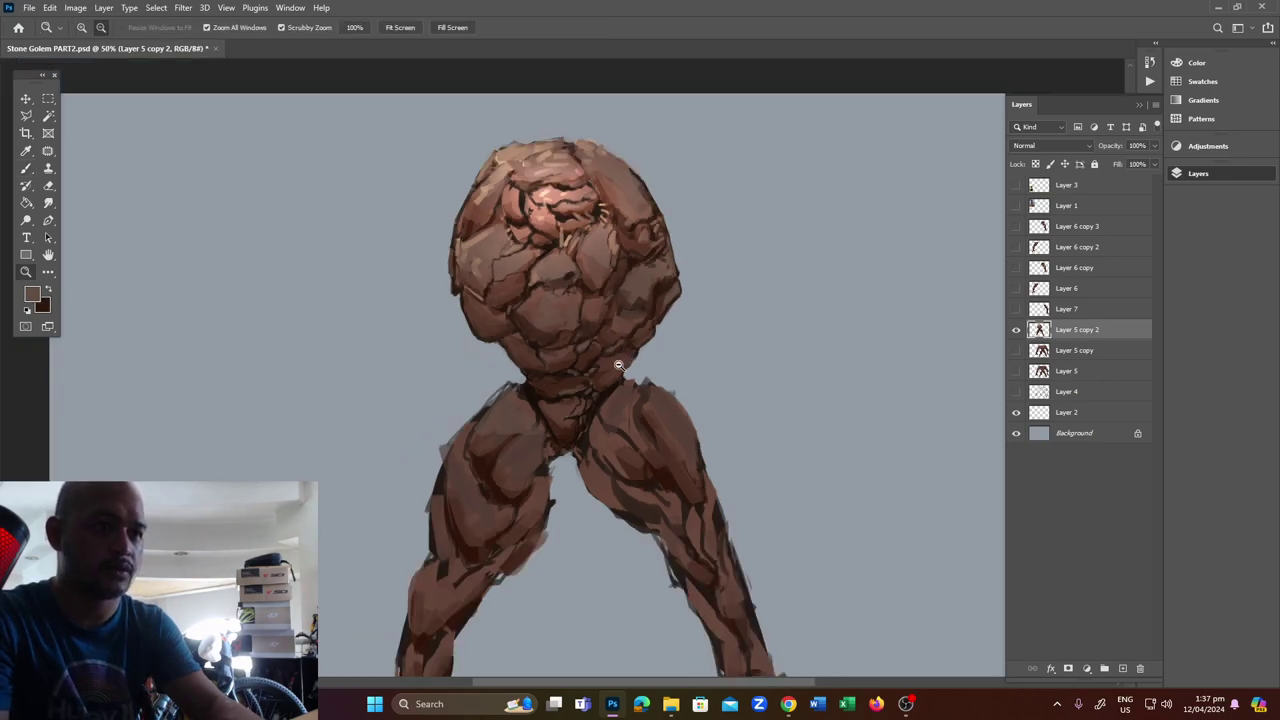
alt+click(625, 360)
click(631, 300)
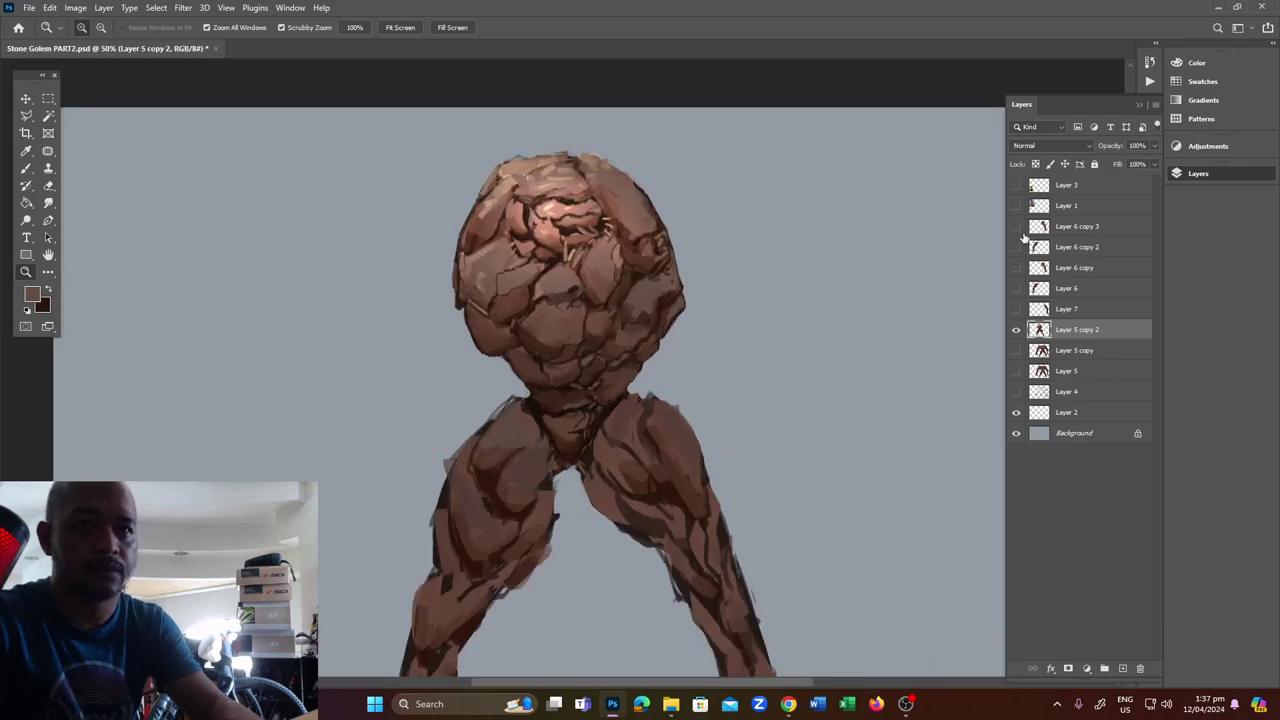
drag(1016, 226, 1016, 247)
alt+click(727, 340)
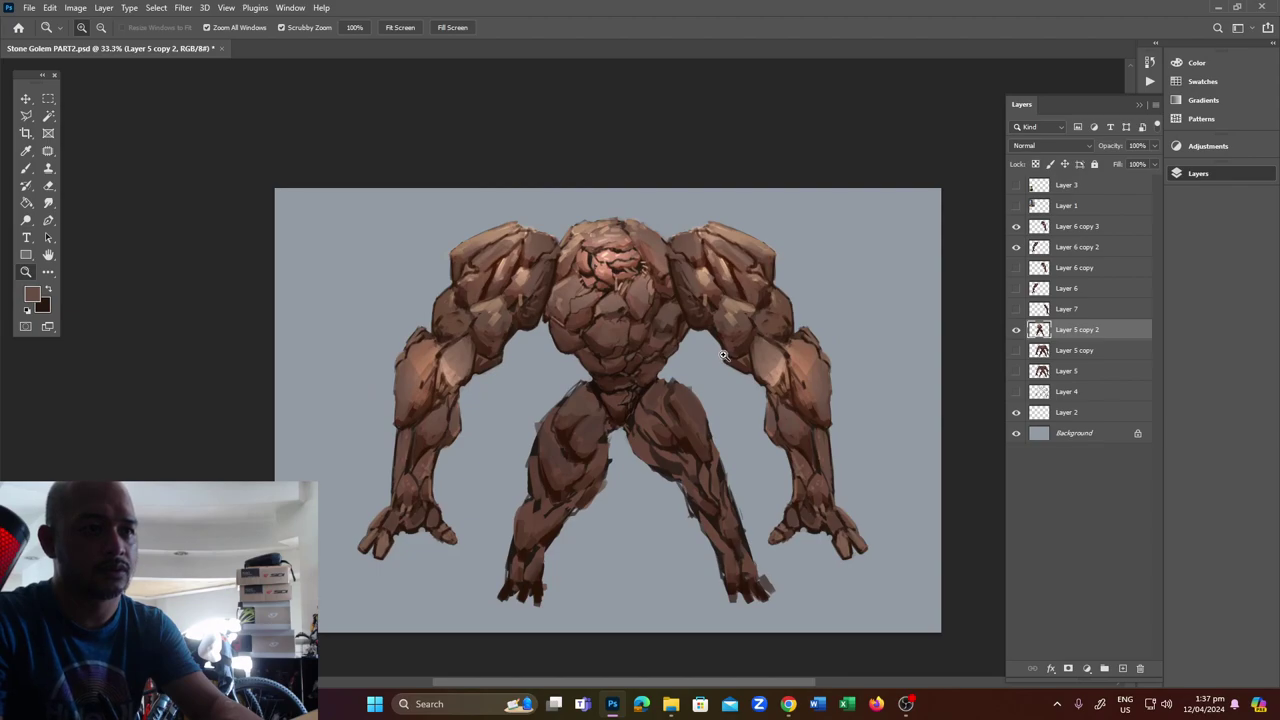
click(724, 370)
drag(722, 392, 731, 348)
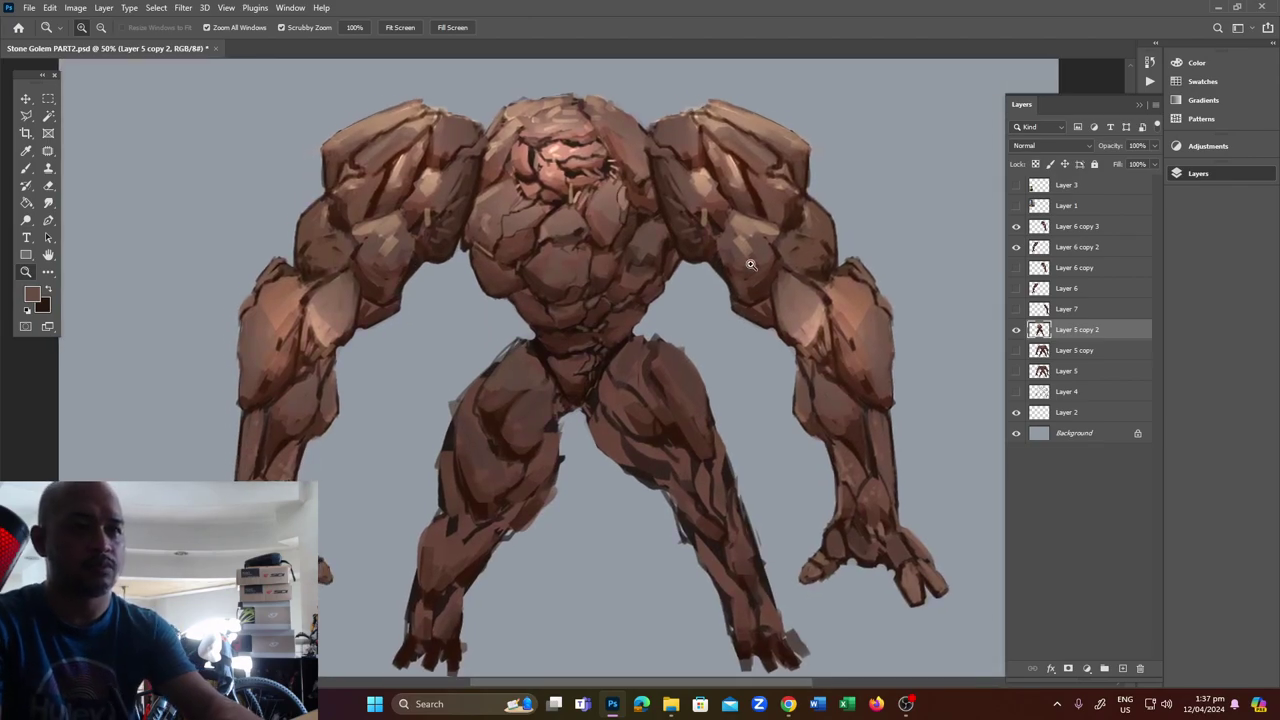